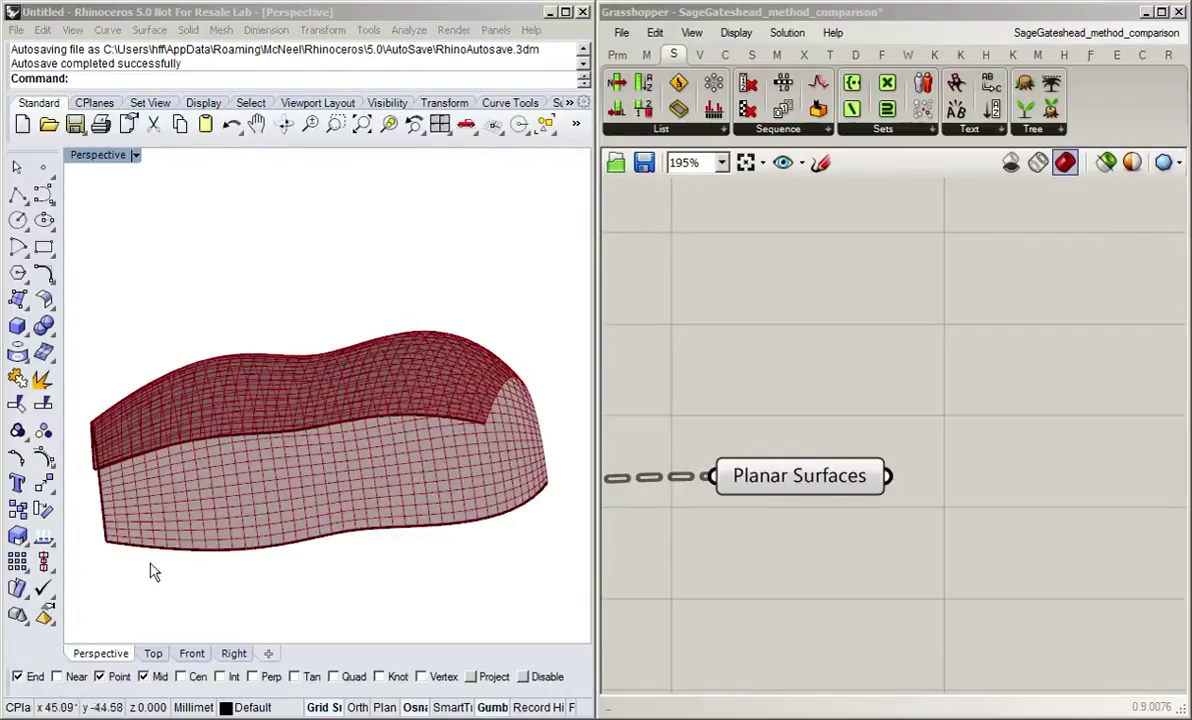
pyautogui.moveTo(239, 588); pyautogui.dragTo(310, 575, button='right')
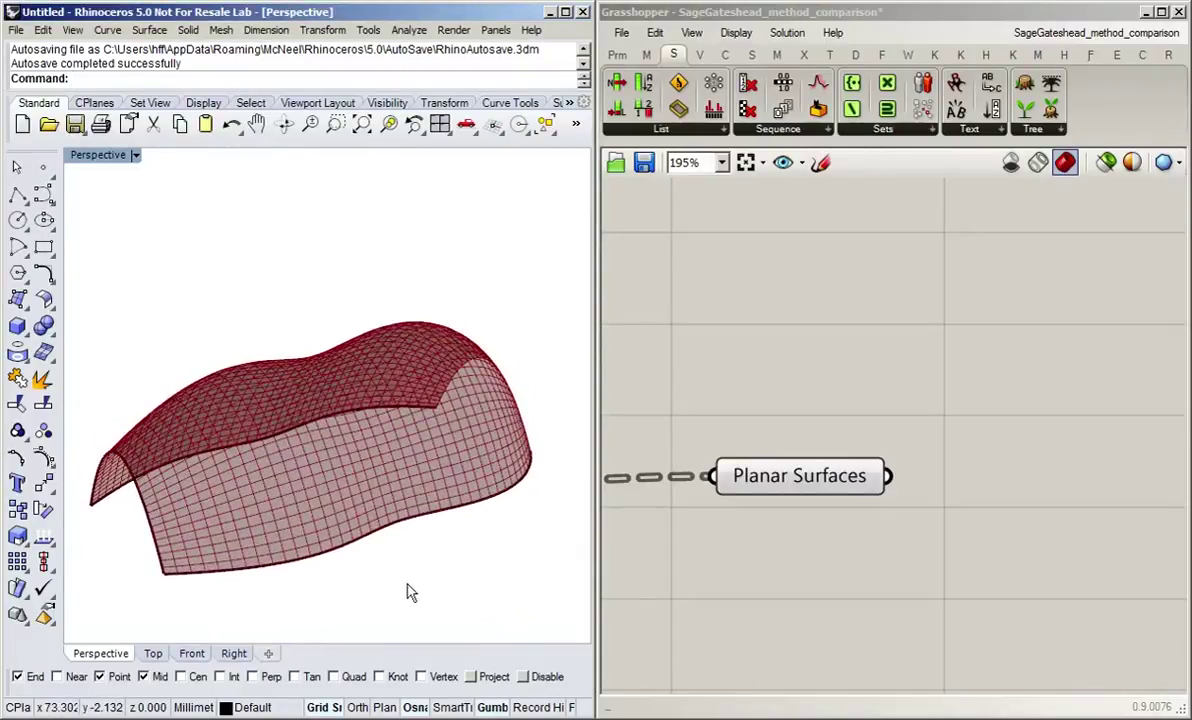
pyautogui.moveTo(410, 585); pyautogui.dragTo(426, 568, button='right')
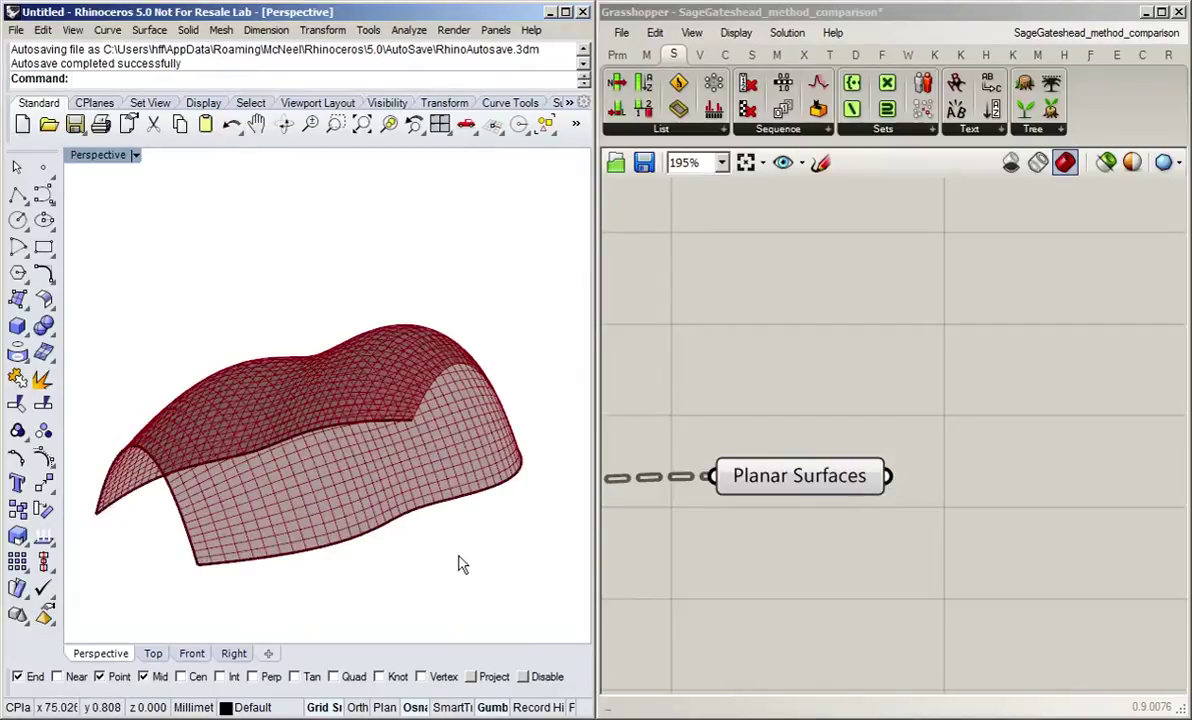
pyautogui.moveTo(461, 565); pyautogui.dragTo(390, 584, button='right')
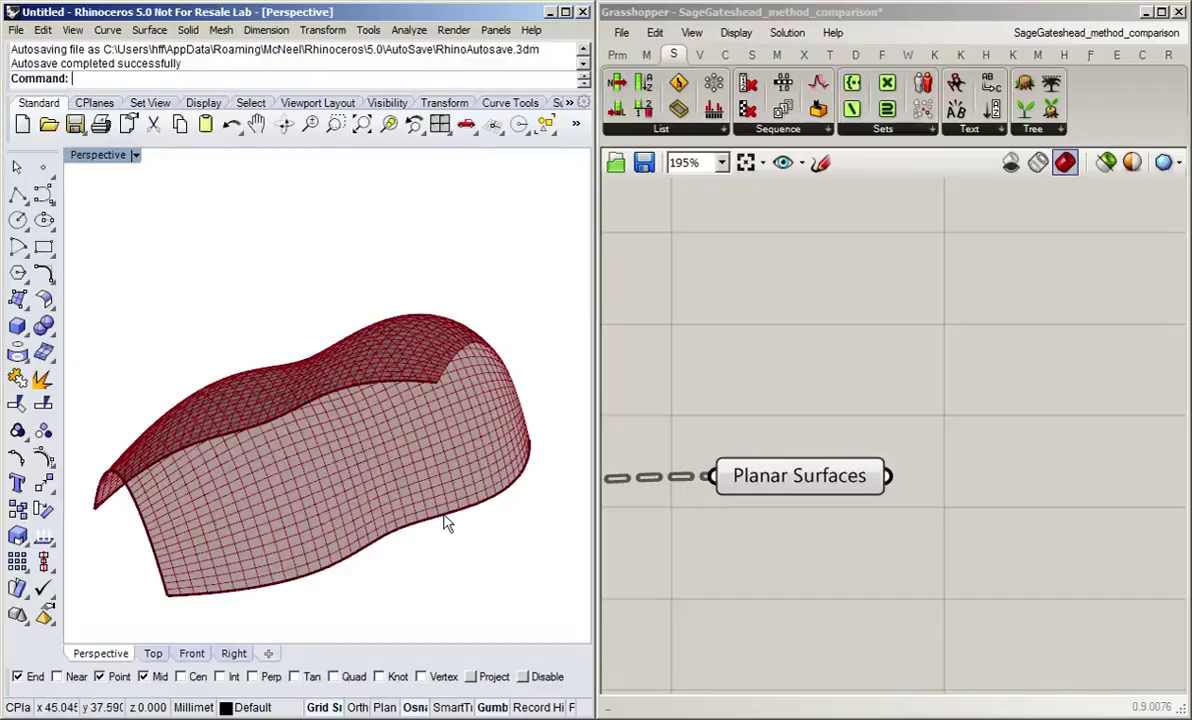
# In the Right view, draw a gently wavy degree-3 control-point curve with five points across the surface, extending past both ends.
pyautogui.click(230, 654)
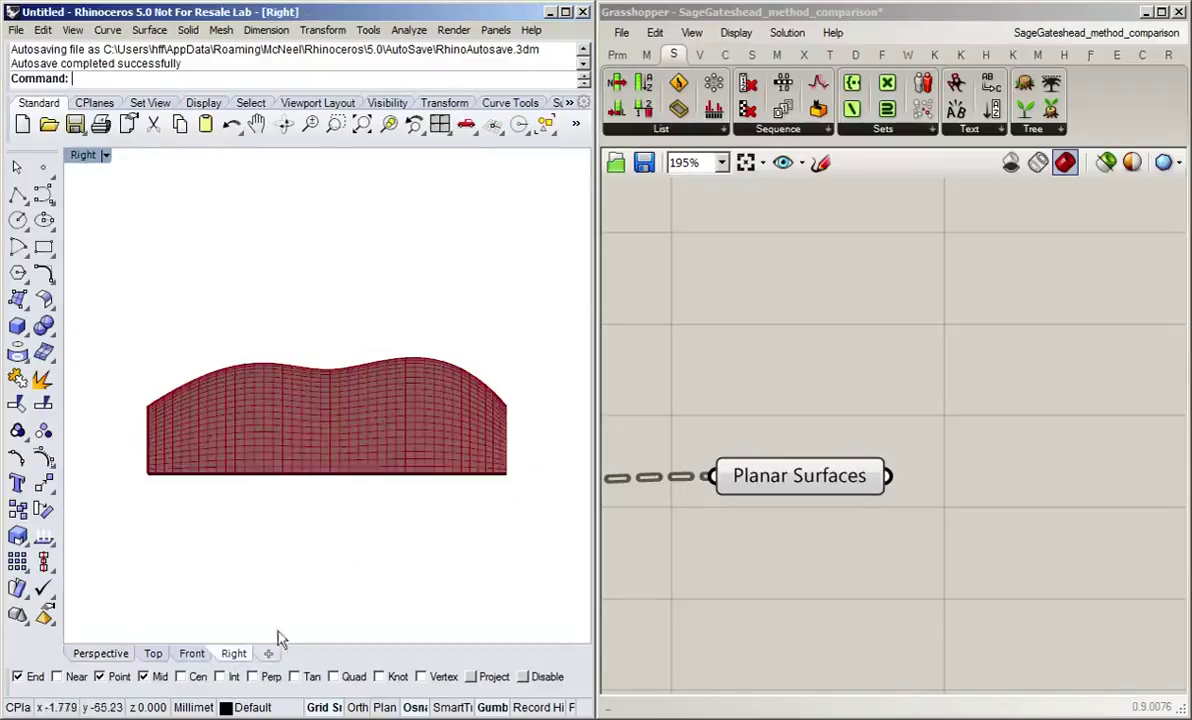
pyautogui.click(43, 195)
pyautogui.click(104, 443)
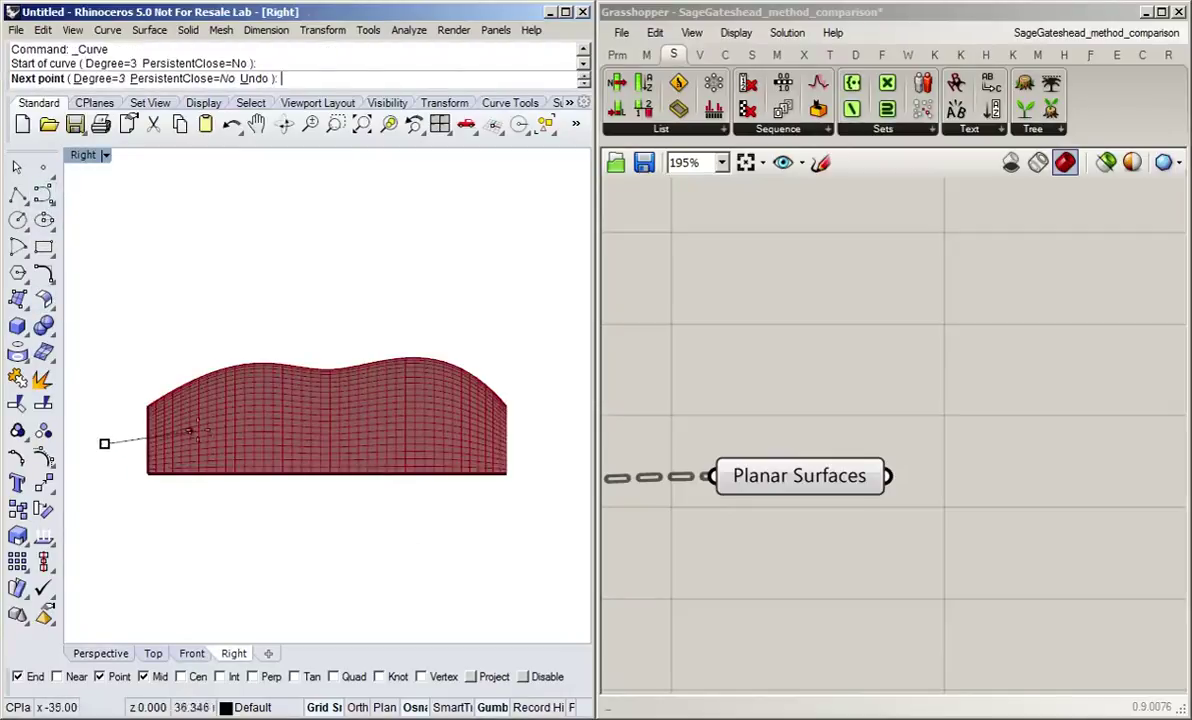
pyautogui.click(238, 401)
pyautogui.click(345, 430)
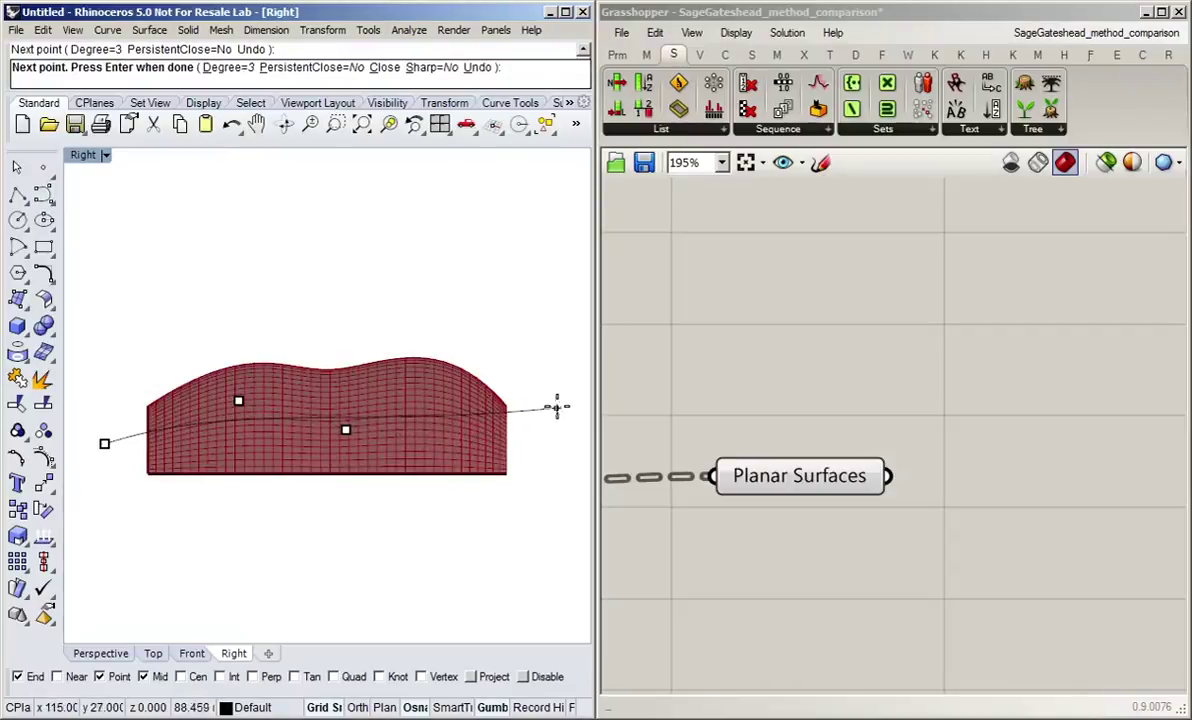
pyautogui.click(424, 391)
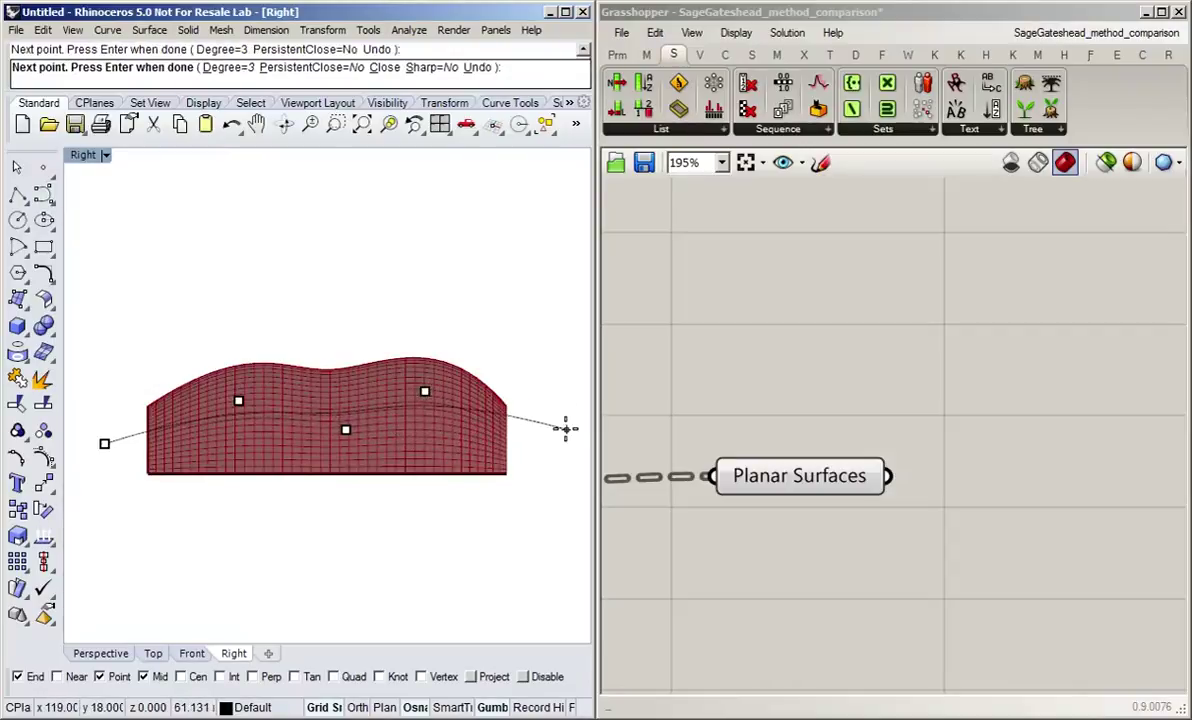
pyautogui.click(549, 436)
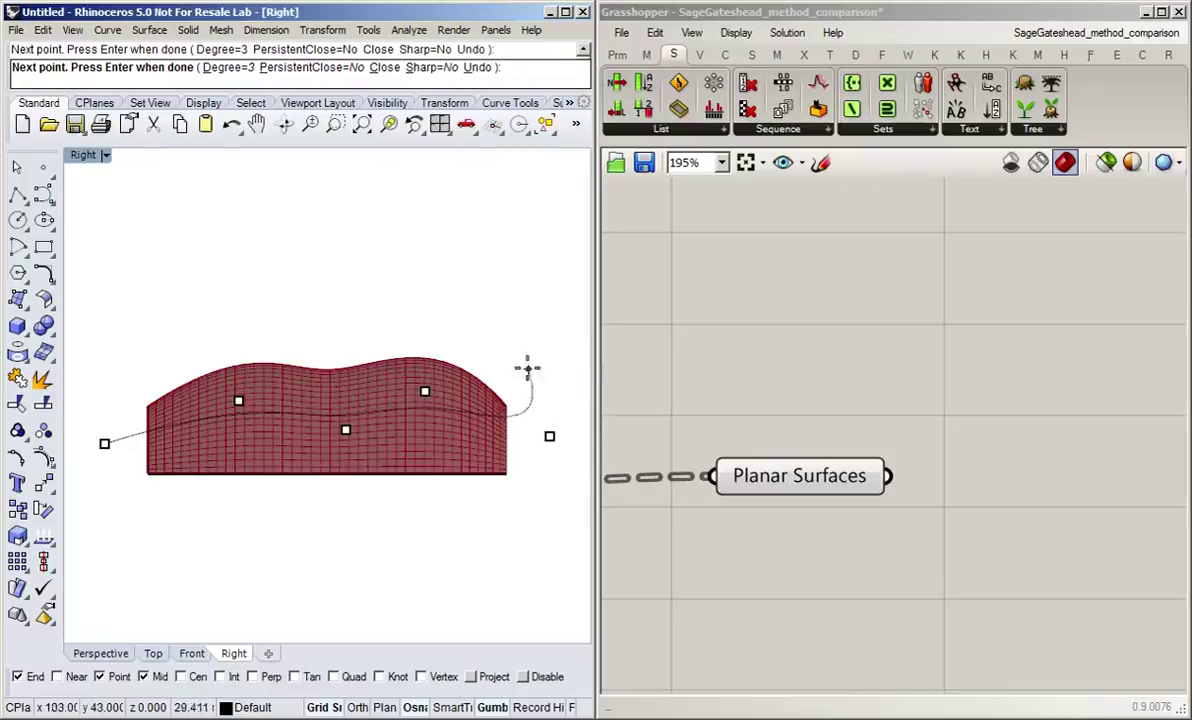
pyautogui.press('Return')
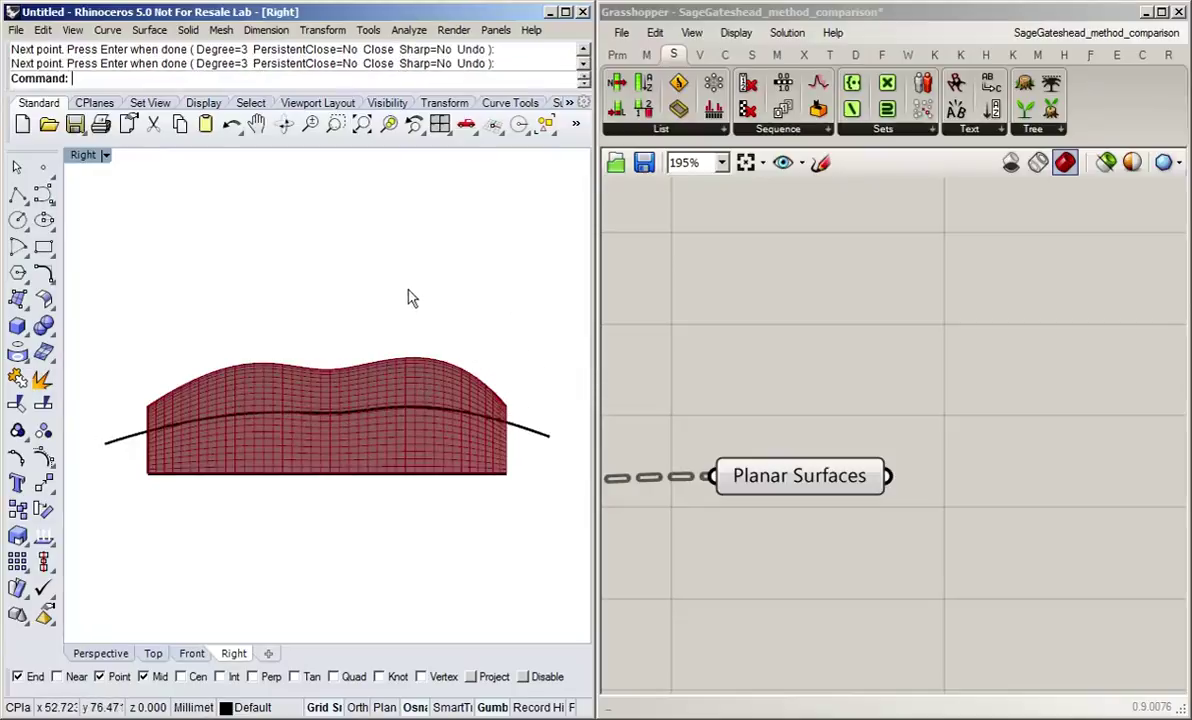
# Deepen the curve's wave by lowering its middle control point and raising the second and fourth, then hide its control points.
pyautogui.click(545, 438)
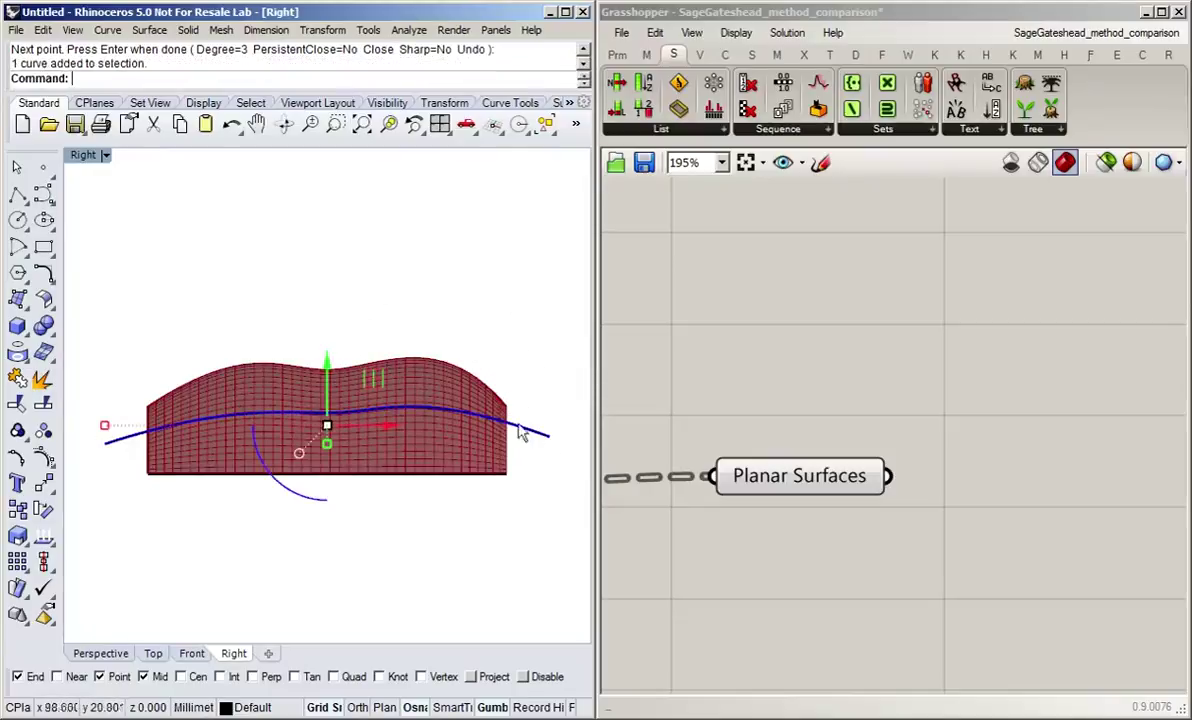
pyautogui.click(42, 457)
pyautogui.click(346, 430)
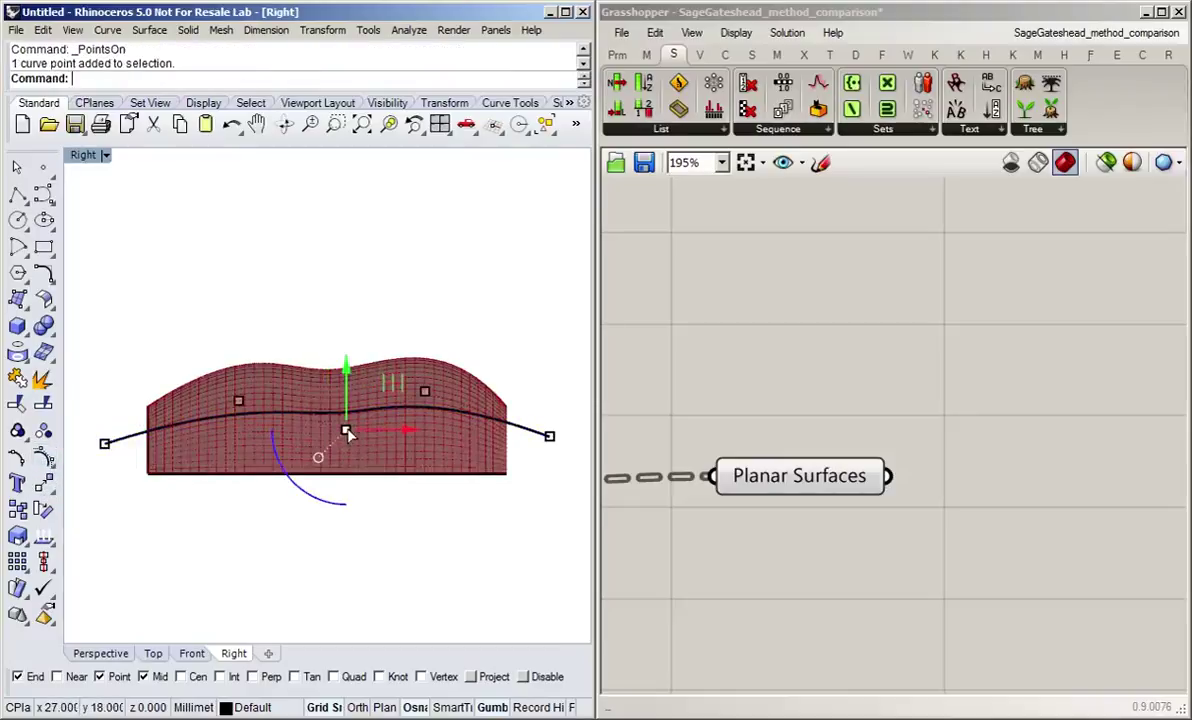
pyautogui.moveTo(344, 370); pyautogui.dragTo(344, 440)
pyautogui.click(238, 401)
pyautogui.moveTo(238, 365); pyautogui.dragTo(238, 336)
pyautogui.click(423, 390)
pyautogui.moveTo(426, 333); pyautogui.dragTo(426, 317)
pyautogui.click(384, 272)
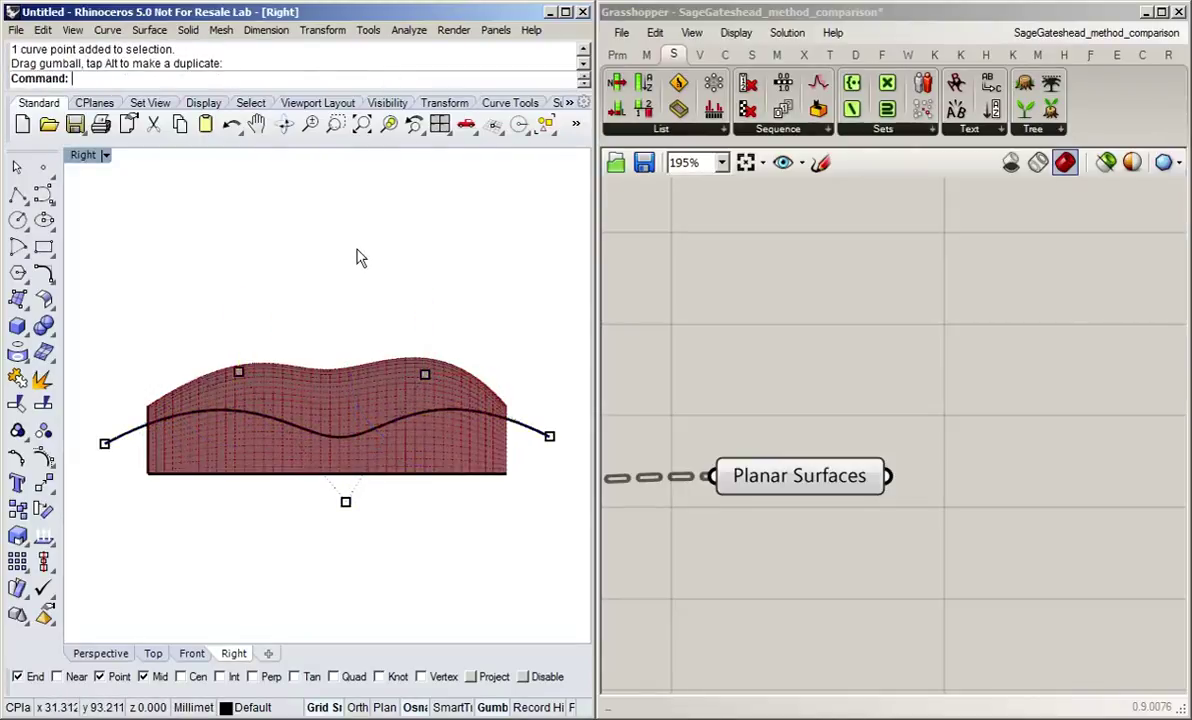
pyautogui.press('Escape')
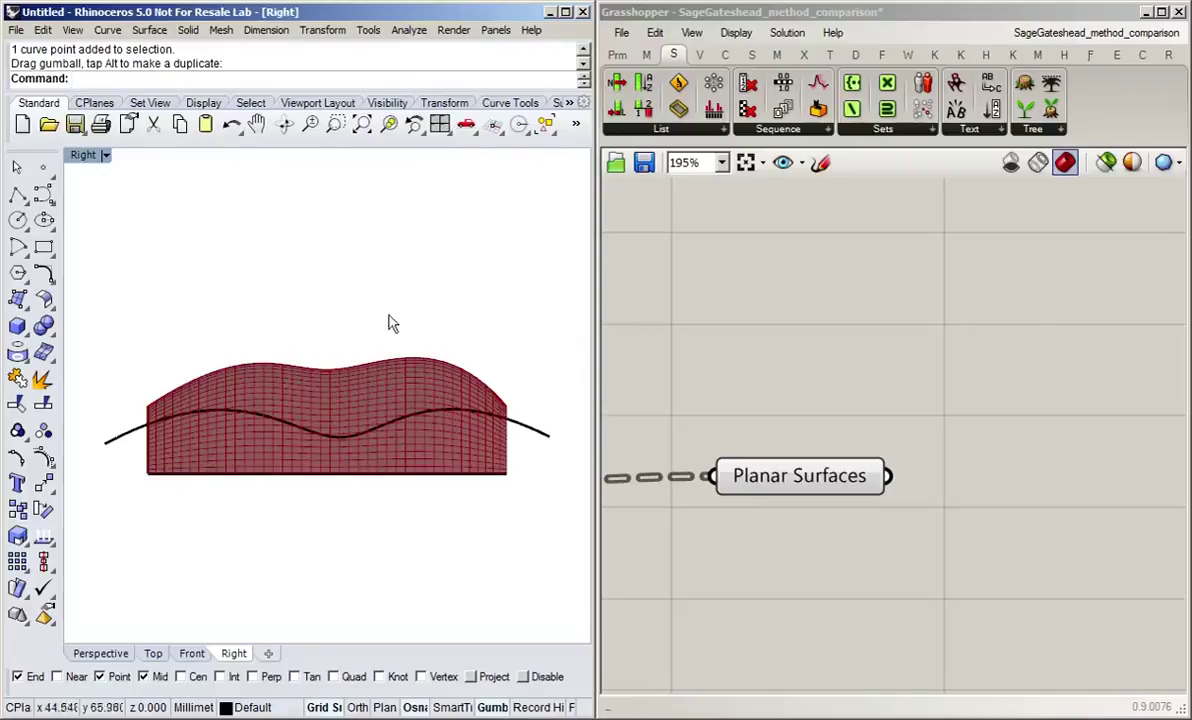
# Add two Custom Preview components to the Grasshopper canvas beyond Planar Surfaces, one above the other.
pyautogui.click(997, 369)
pyautogui.scroll(-2, 997, 369)
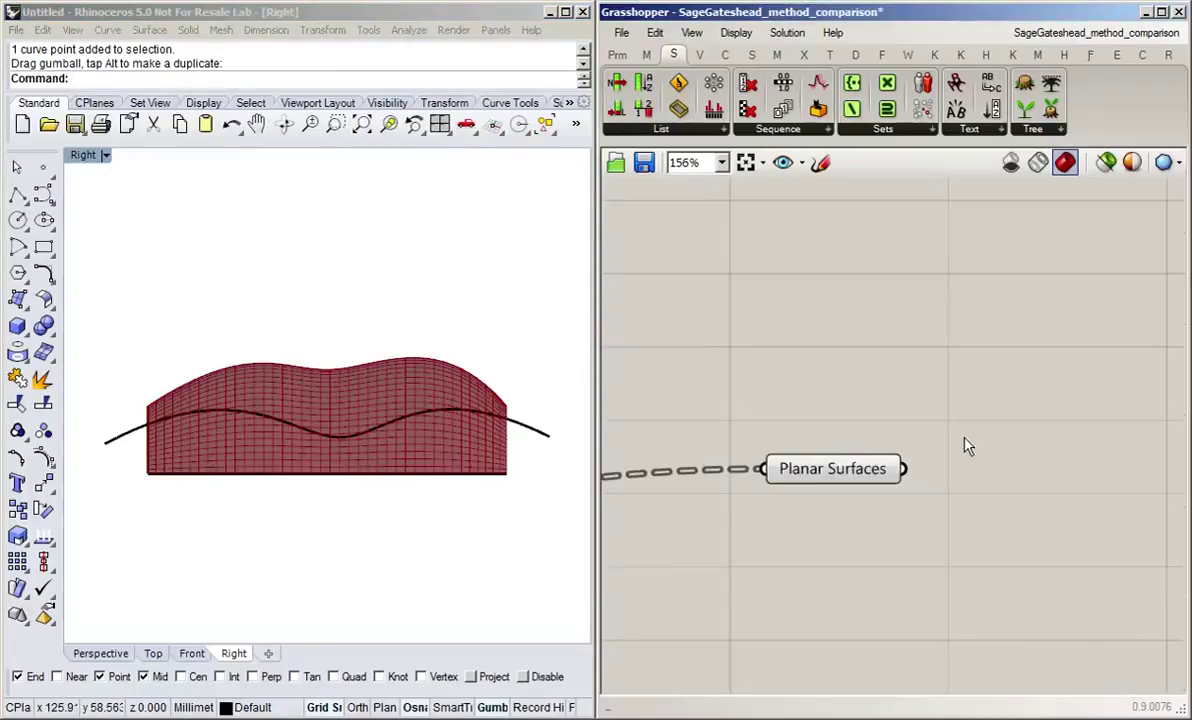
pyautogui.moveTo(966, 444); pyautogui.dragTo(878, 442, button='right')
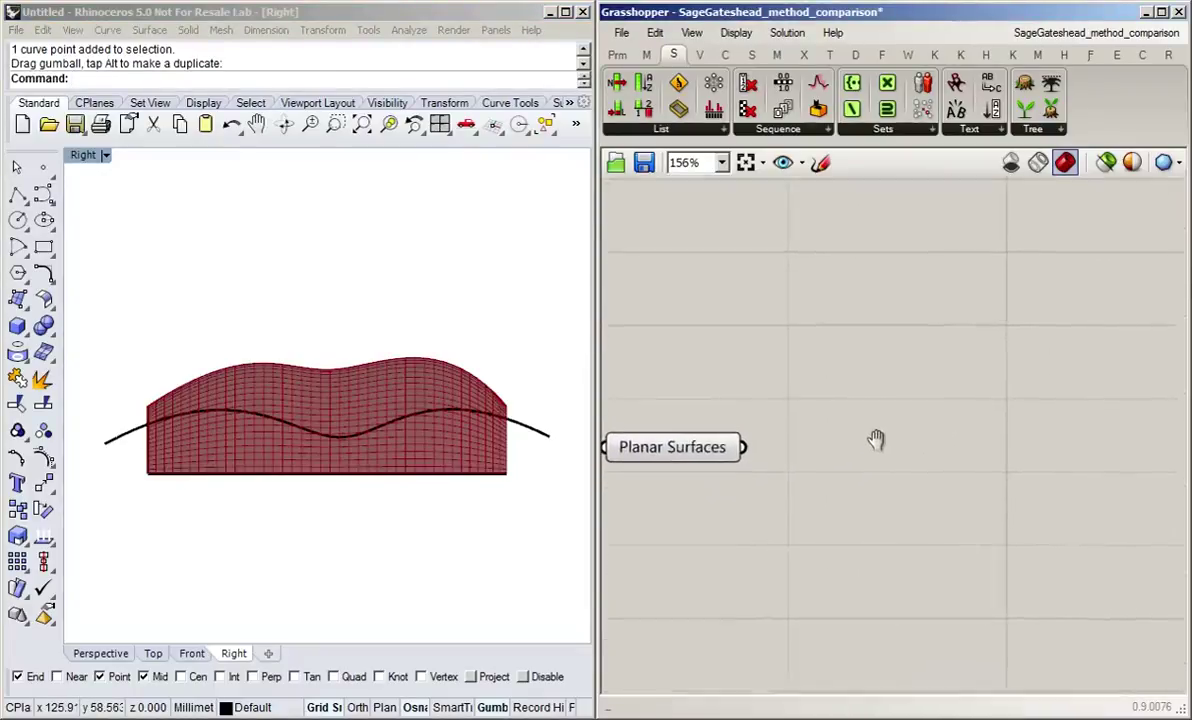
pyautogui.click(856, 55)
pyautogui.click(915, 129)
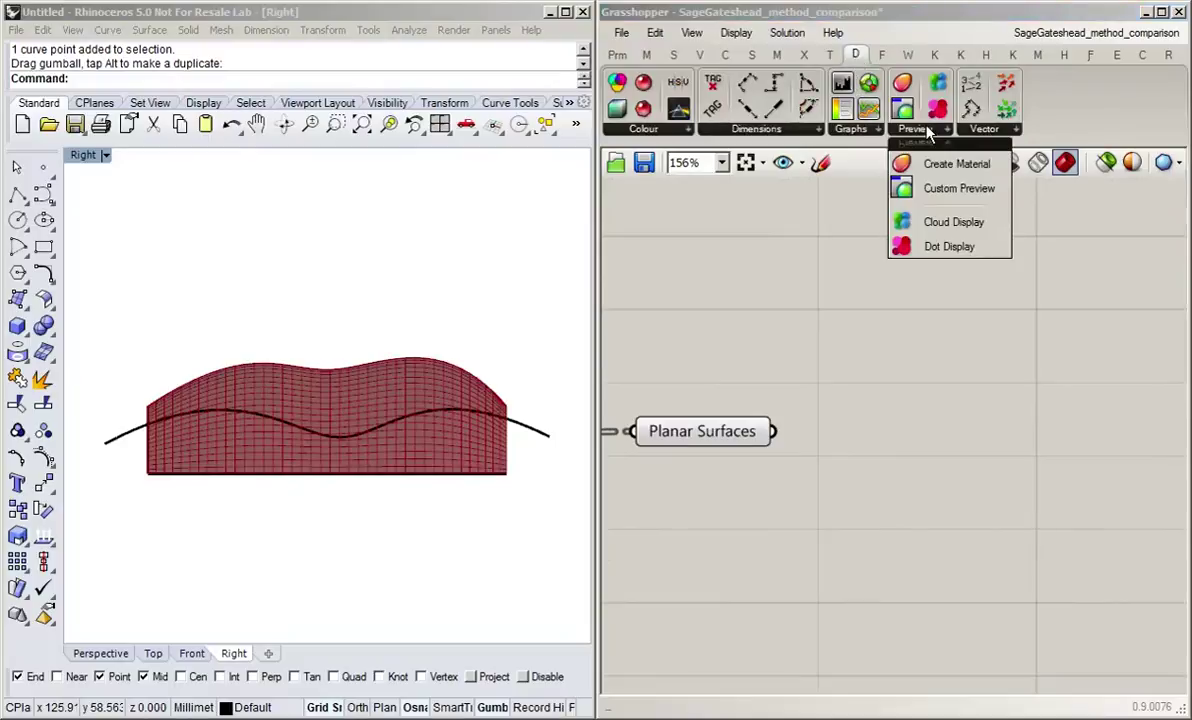
pyautogui.click(975, 188)
pyautogui.click(1011, 370)
pyautogui.moveTo(1015, 408); pyautogui.dragTo(1027, 358)
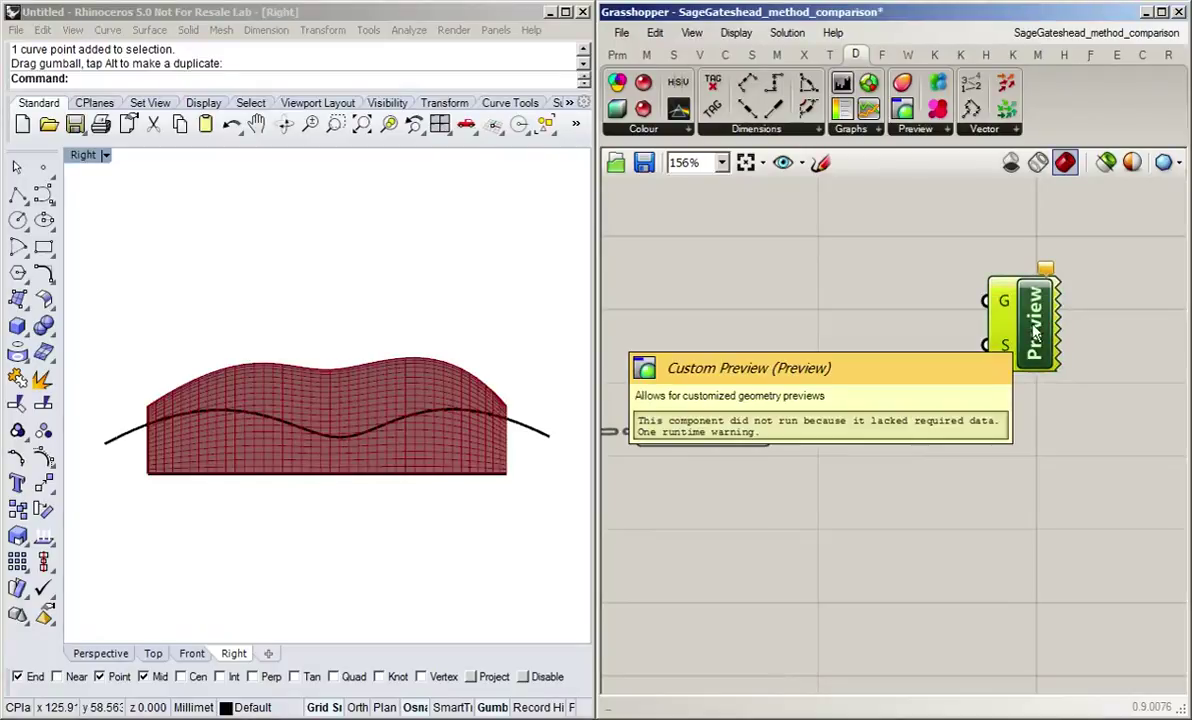
pyautogui.keyDown('alt'); pyautogui.moveTo(1035, 335); pyautogui.dragTo(1042, 510); pyautogui.keyUp('alt')
pyautogui.click(822, 252)
# Add a Colour Swatch, set it to light grey, and wire it to the upper Preview's S input.
pyautogui.click(619, 57)
pyautogui.click(940, 130)
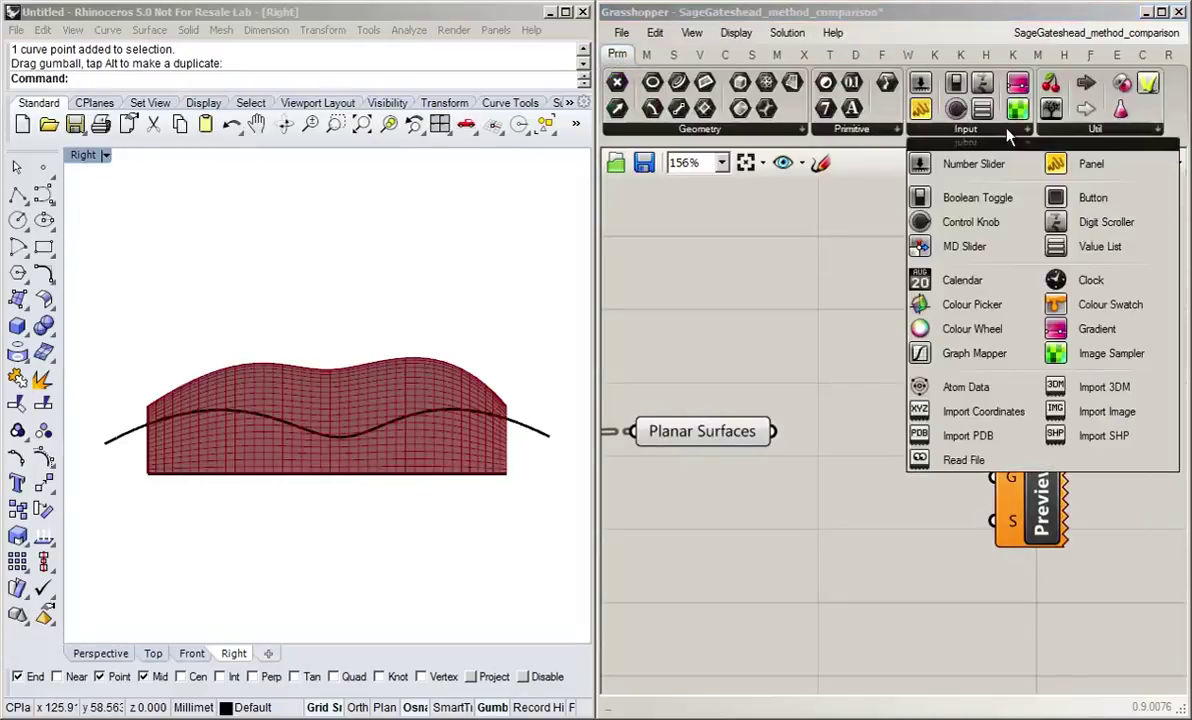
pyautogui.click(1110, 305)
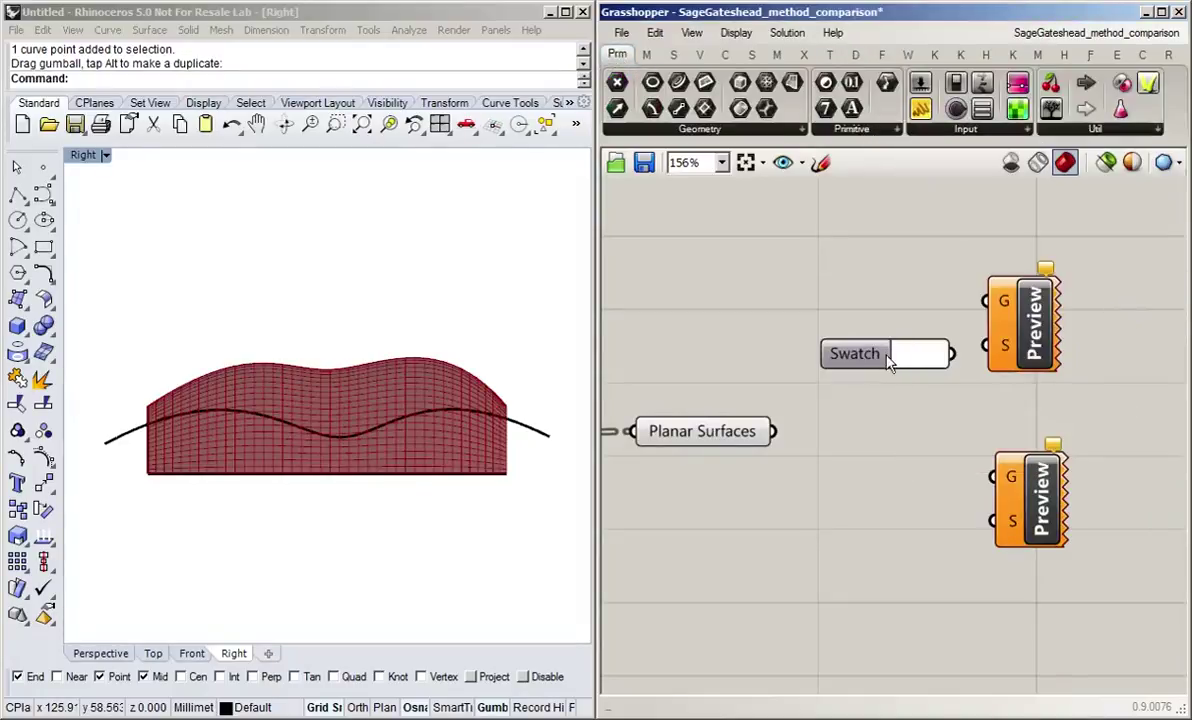
pyautogui.moveTo(843, 357); pyautogui.dragTo(829, 351)
pyautogui.click(867, 373)
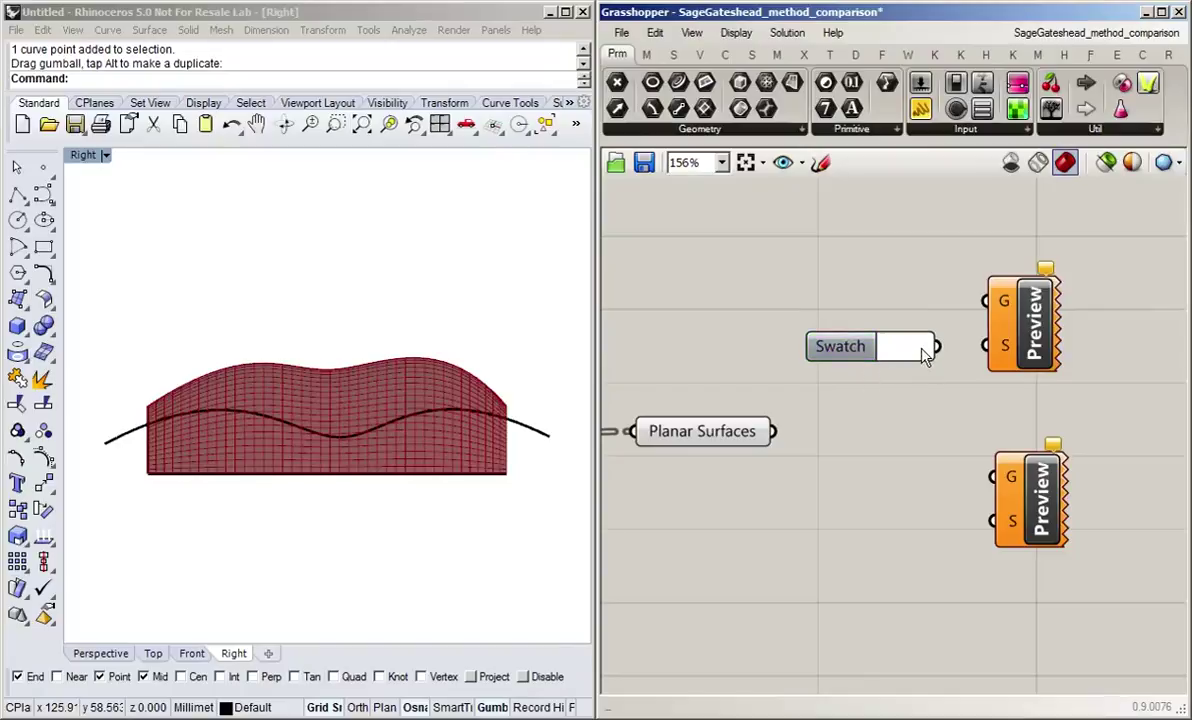
pyautogui.click(922, 350)
pyautogui.moveTo(1072, 592); pyautogui.dragTo(1035, 597)
pyautogui.click(855, 400)
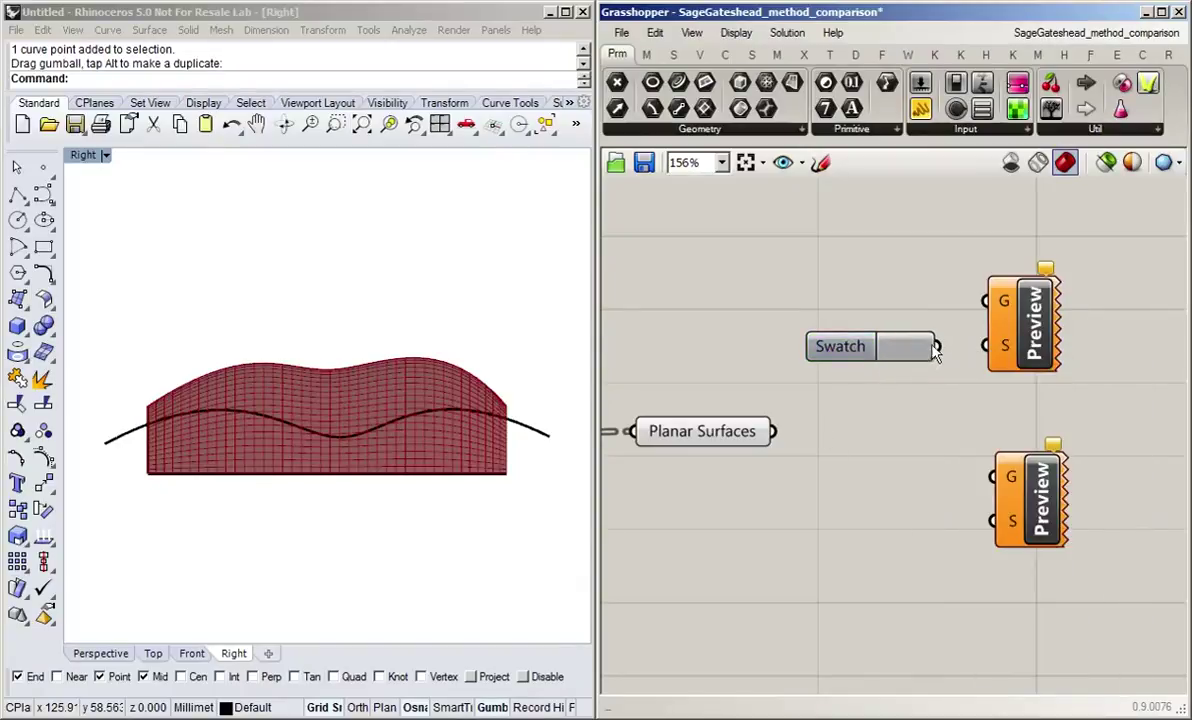
pyautogui.moveTo(937, 347); pyautogui.dragTo(987, 346)
pyautogui.moveTo(862, 358); pyautogui.dragTo(866, 357)
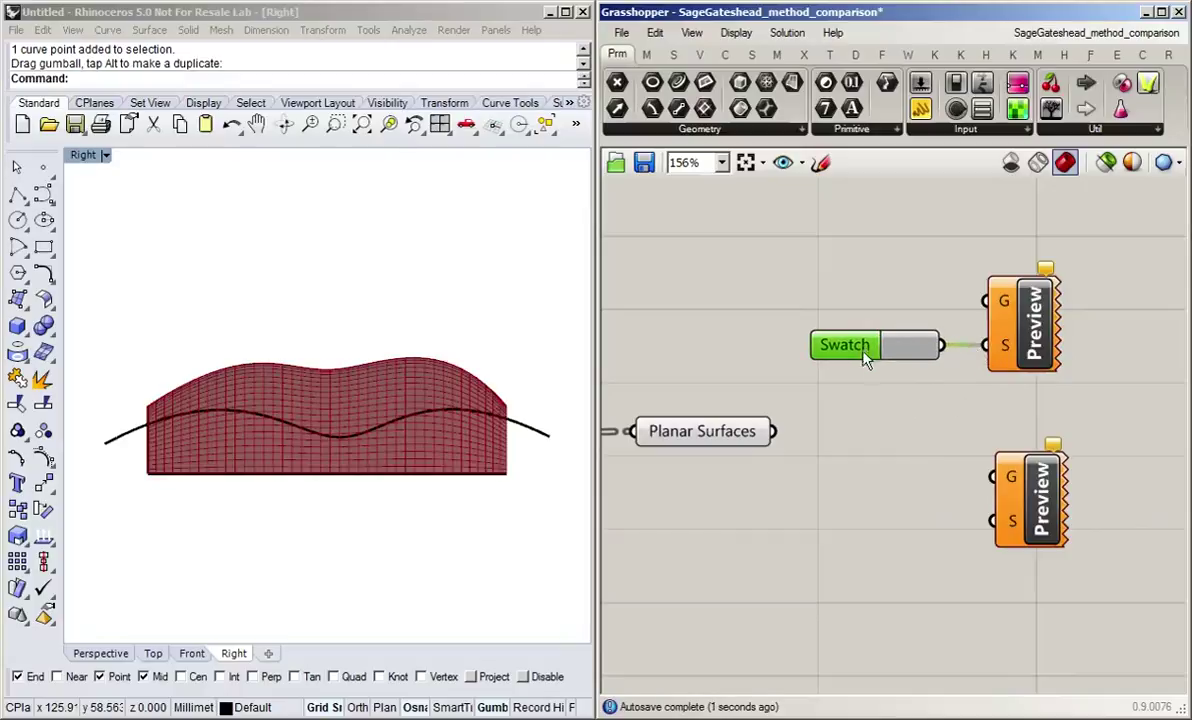
# Add a second Colour Swatch in light blue (hue 201°, saturation 23, value 100) and wire it to the lower Preview's S input.
pyautogui.click(964, 128)
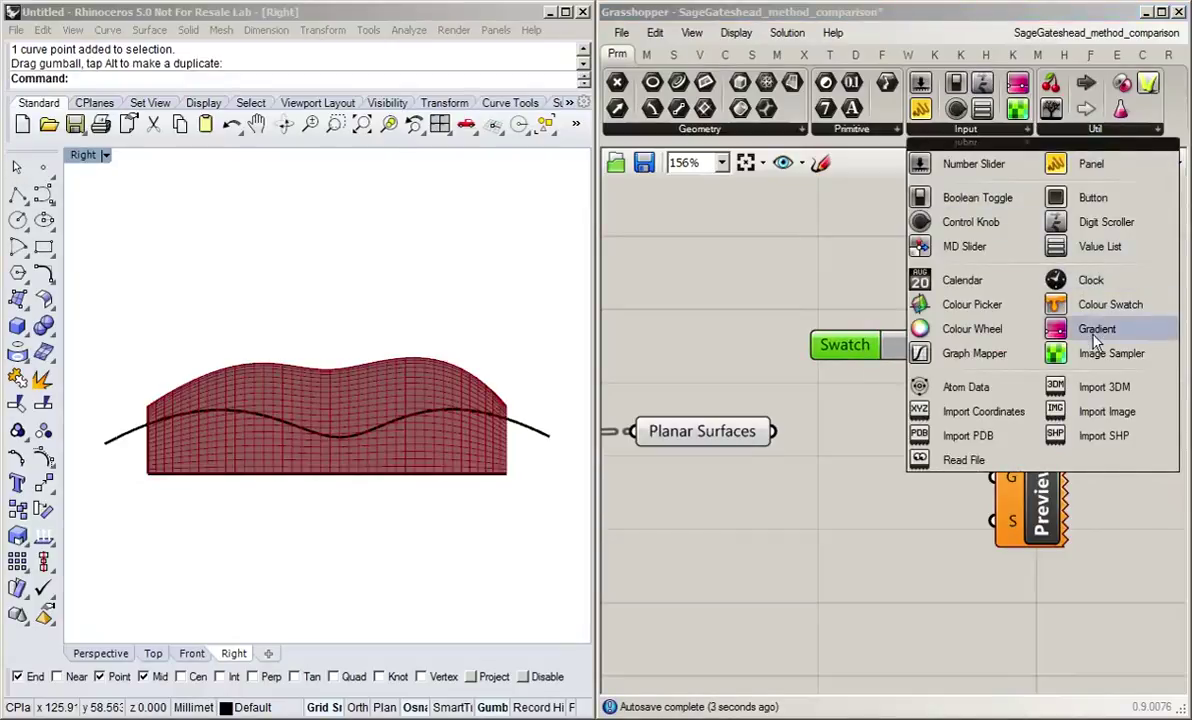
pyautogui.moveTo(1060, 304); pyautogui.dragTo(849, 533)
pyautogui.click(902, 533)
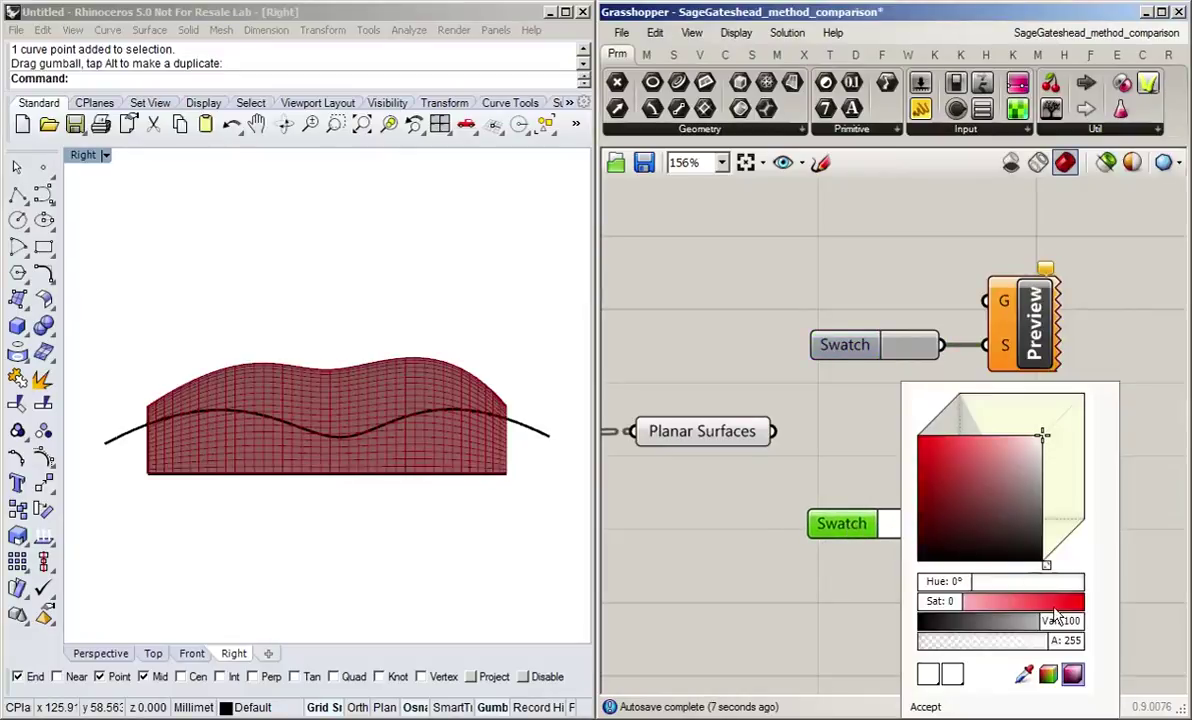
pyautogui.moveTo(951, 591); pyautogui.dragTo(978, 611)
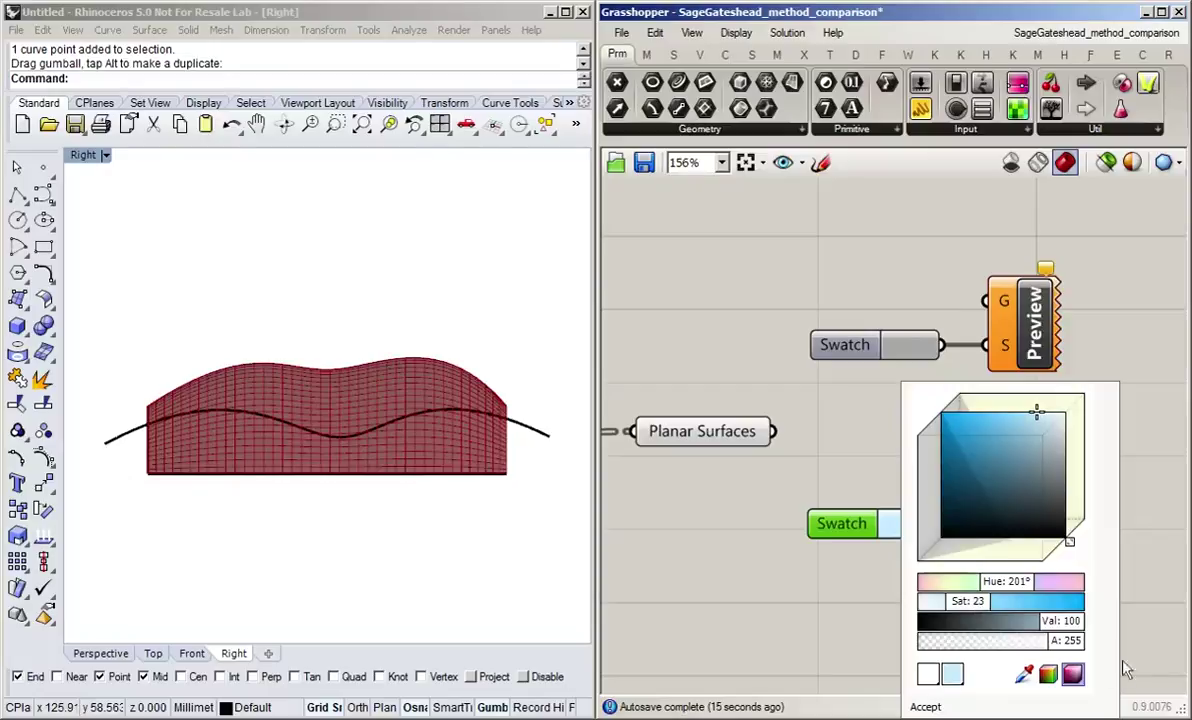
pyautogui.click(826, 612)
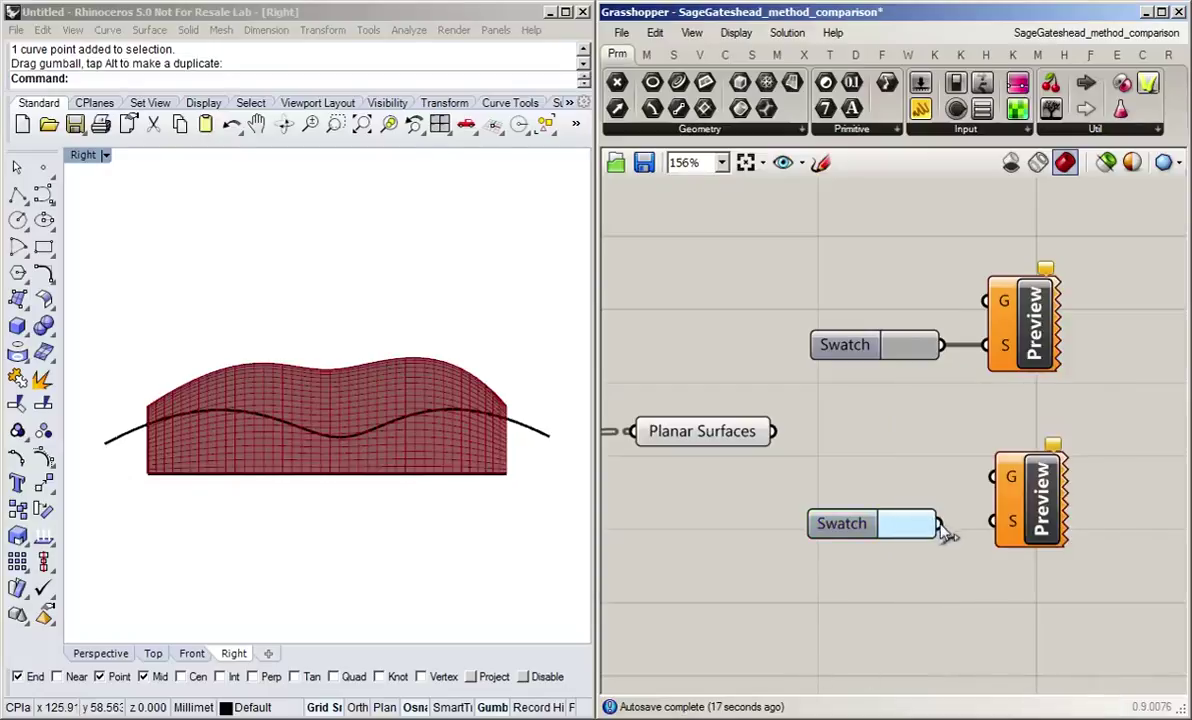
# Hide the default preview of Planar Surfaces and wire its output to the G inputs of both Custom Preview components.
pyautogui.click(745, 430)
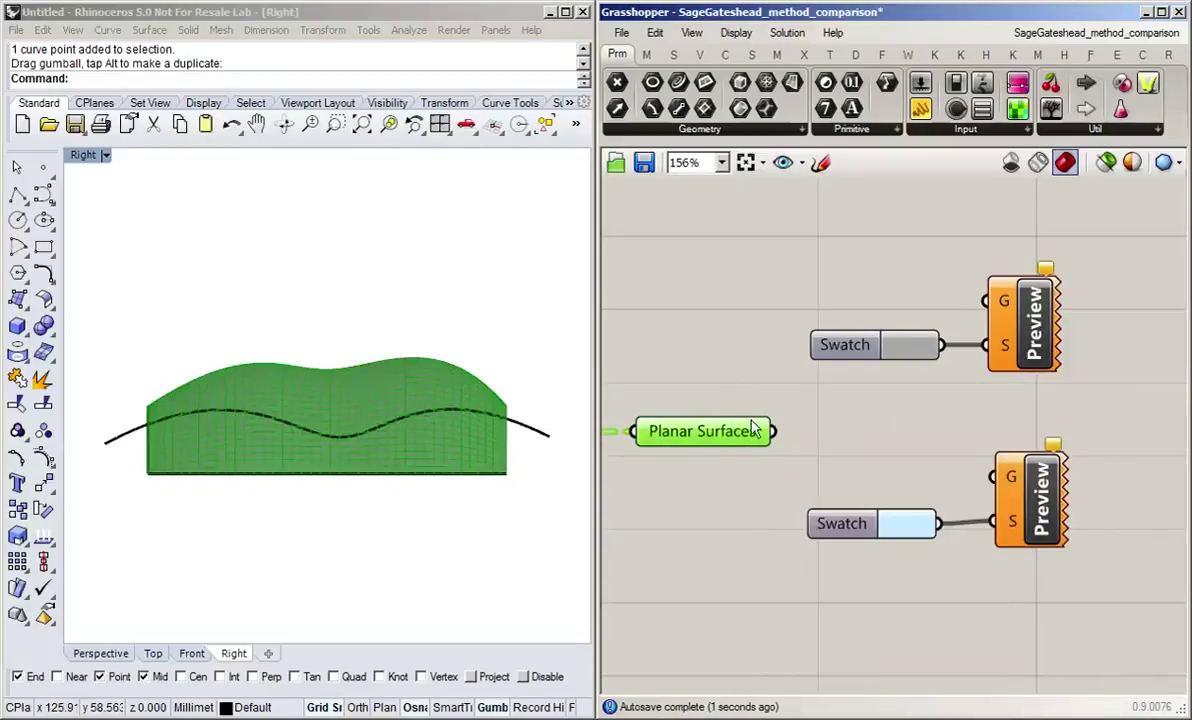
pyautogui.middleClick(748, 325)
pyautogui.click(805, 261)
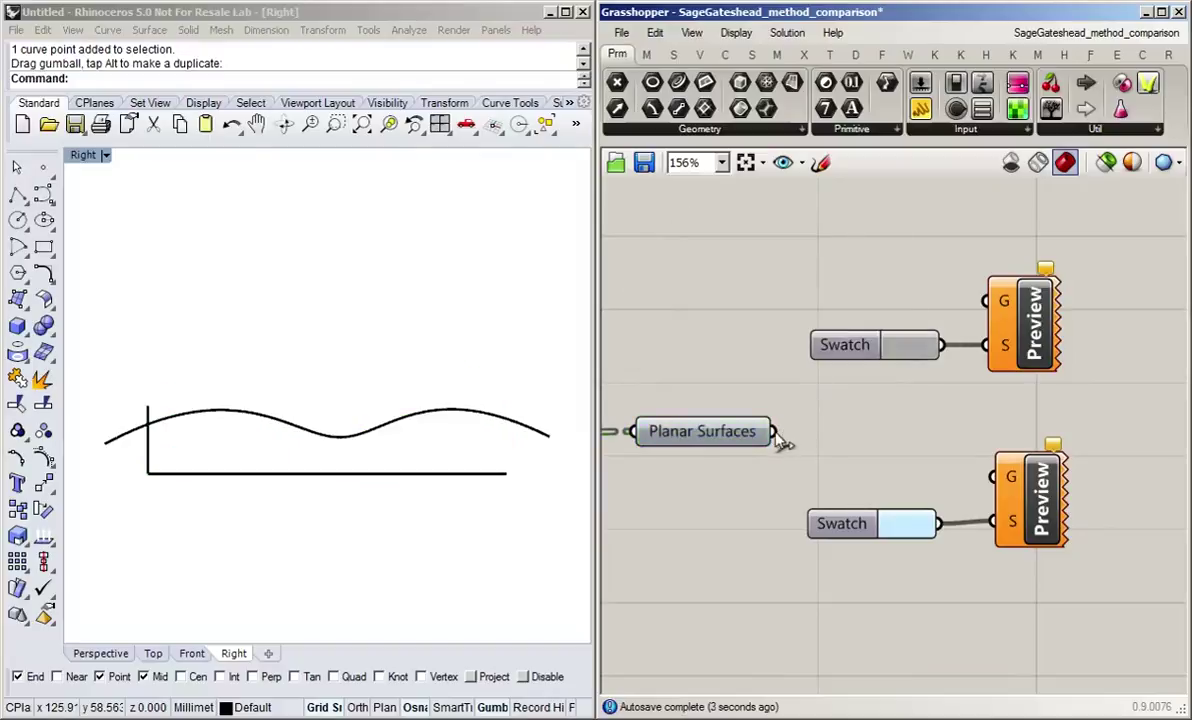
pyautogui.moveTo(773, 431); pyautogui.dragTo(987, 301)
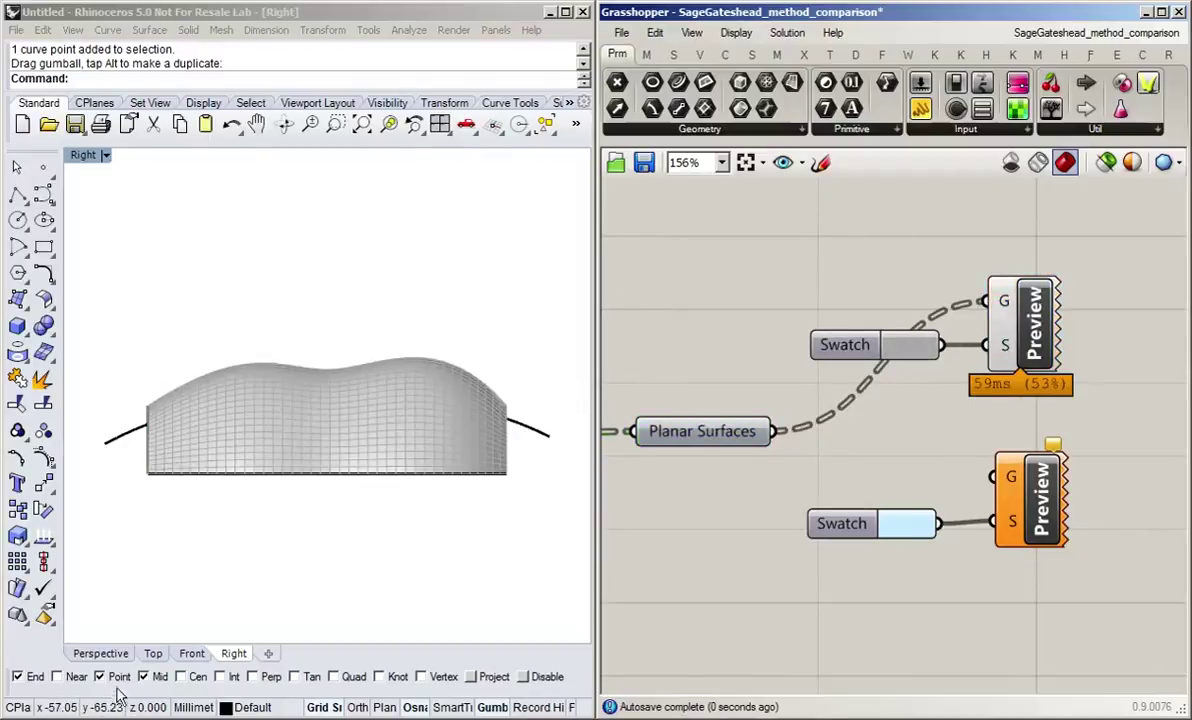
pyautogui.click(100, 653)
pyautogui.moveTo(392, 563); pyautogui.dragTo(404, 550, button='right')
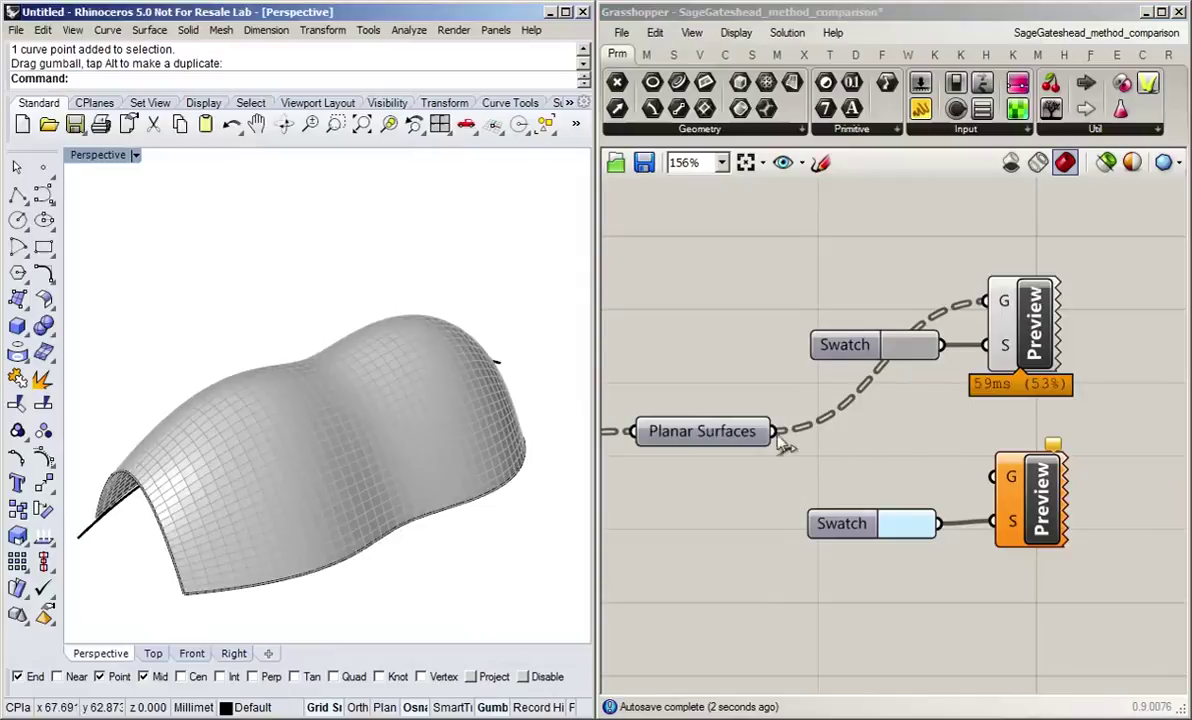
pyautogui.moveTo(773, 431); pyautogui.dragTo(983, 468)
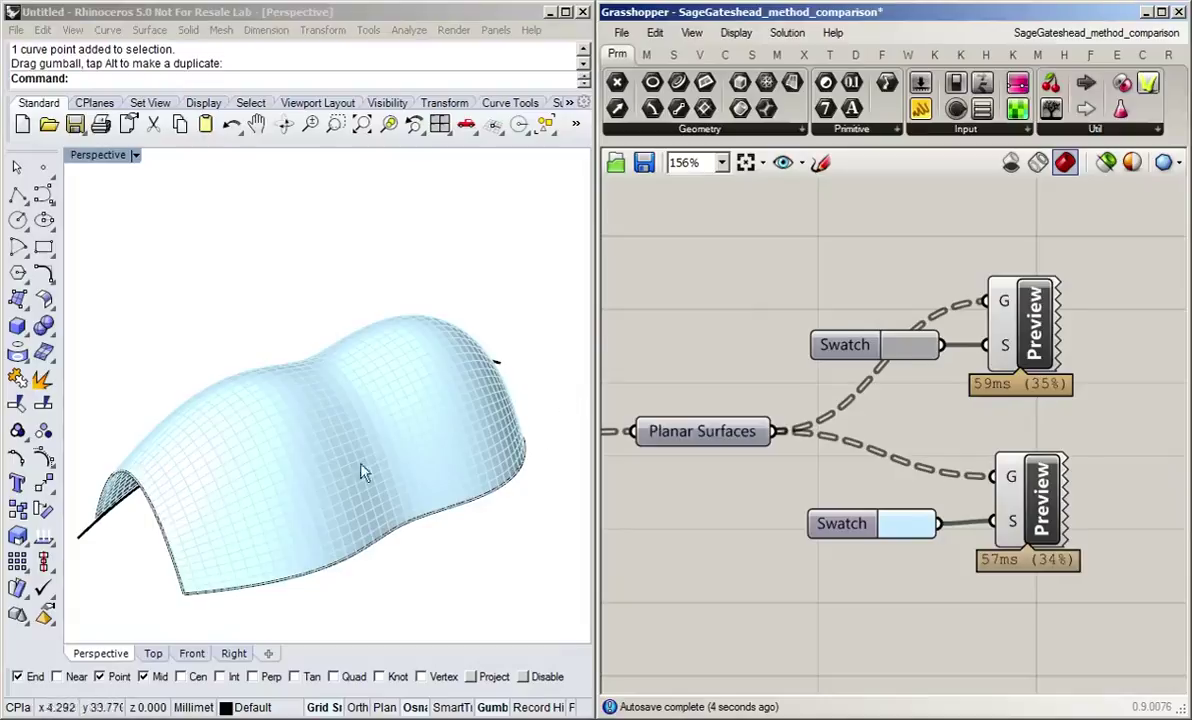
pyautogui.moveTo(447, 479); pyautogui.dragTo(455, 386, button='right')
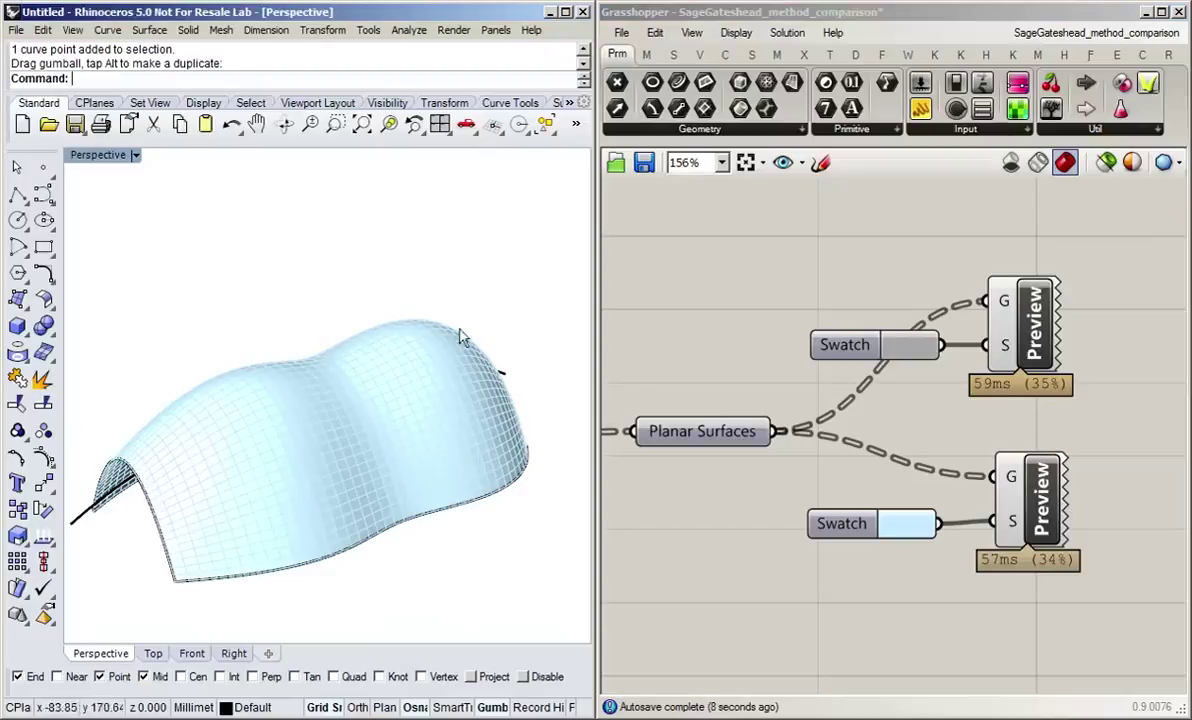
# Shift both swatches and Preview components far away from Planar Surfaces to open up empty canvas space between them.
pyautogui.click(788, 338)
pyautogui.scroll(-3, 681, 311)
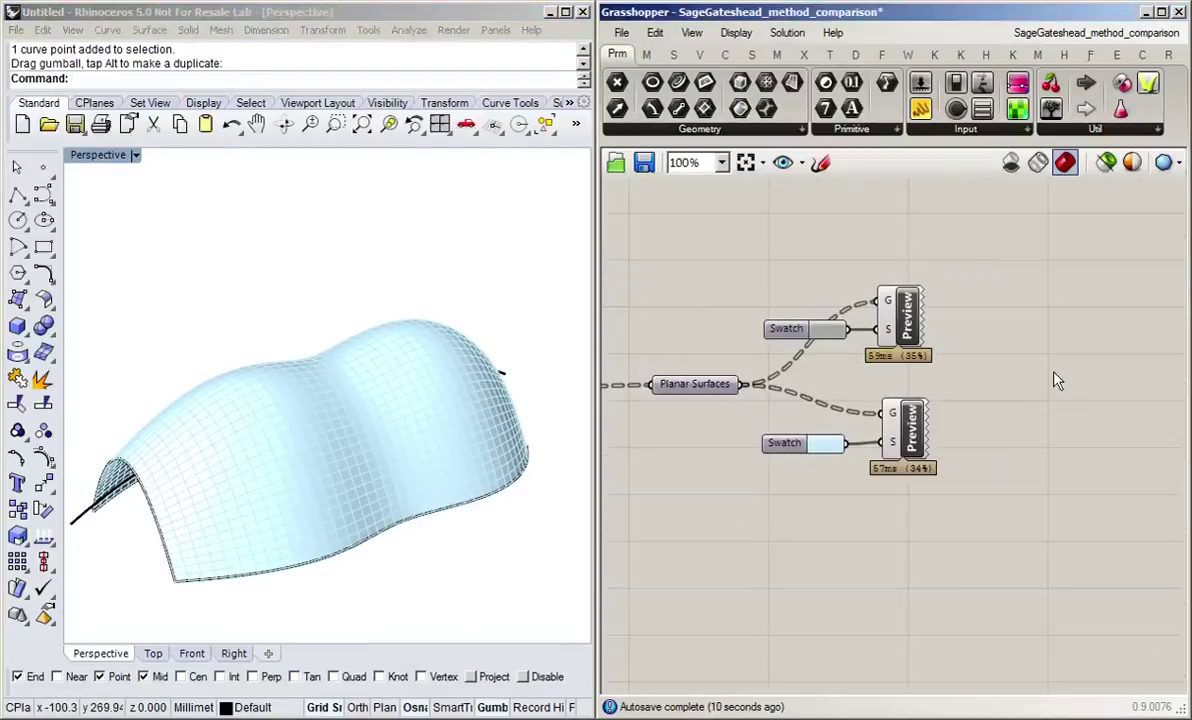
pyautogui.scroll(-1, 1055, 371)
pyautogui.moveTo(1040, 517); pyautogui.dragTo(891, 498, button='right')
pyautogui.moveTo(886, 240); pyautogui.dragTo(716, 488)
pyautogui.click(645, 402)
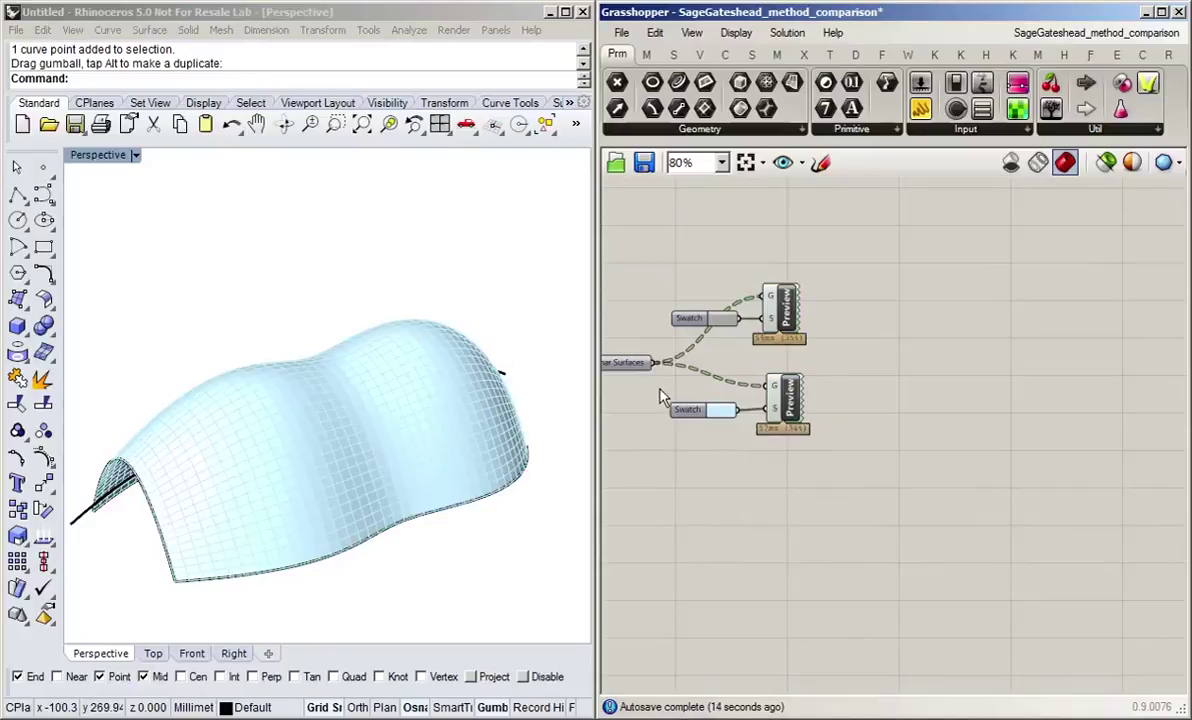
pyautogui.keyDown('alt'); pyautogui.moveTo(666, 395); pyautogui.dragTo(1072, 370); pyautogui.keyUp('alt')
pyautogui.scroll(1, 716, 333)
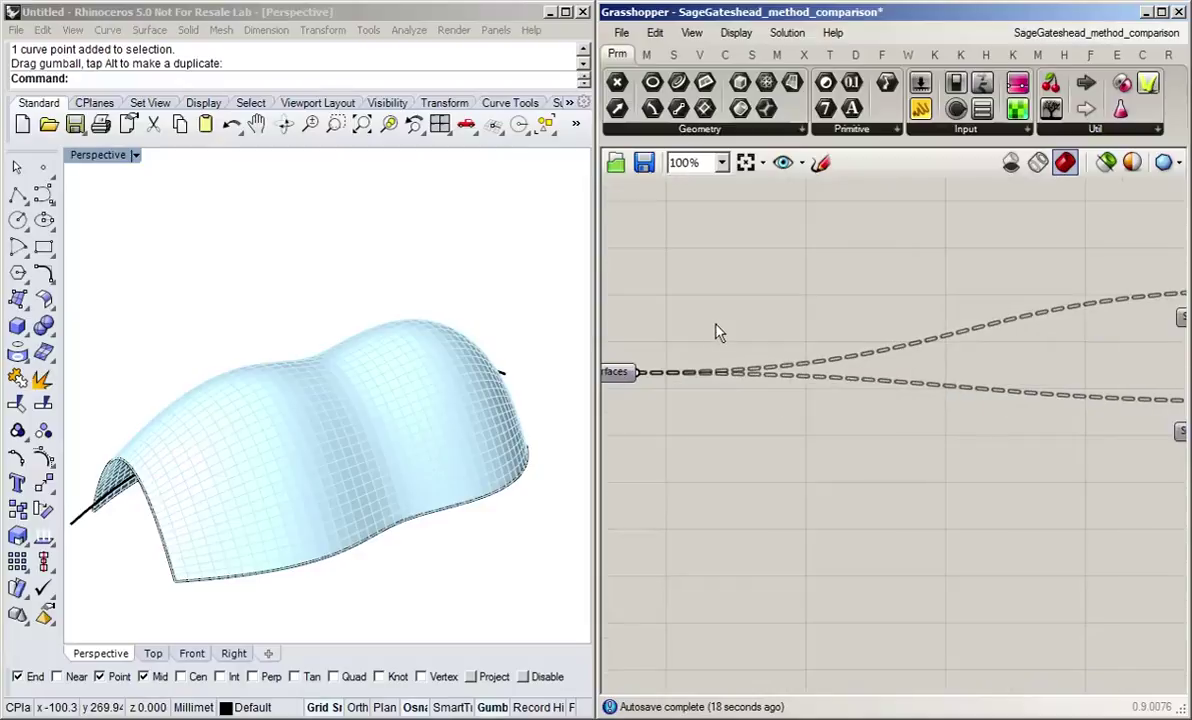
# Nudge the Planar Surfaces parameter to a new spot on the canvas and select the dividing curve in Rhino.
pyautogui.moveTo(689, 445); pyautogui.dragTo(845, 432, button='right')
pyautogui.scroll(2, 793, 342)
pyautogui.moveTo(738, 378); pyautogui.dragTo(701, 397)
pyautogui.click(706, 420)
pyautogui.scroll(-1, 715, 443)
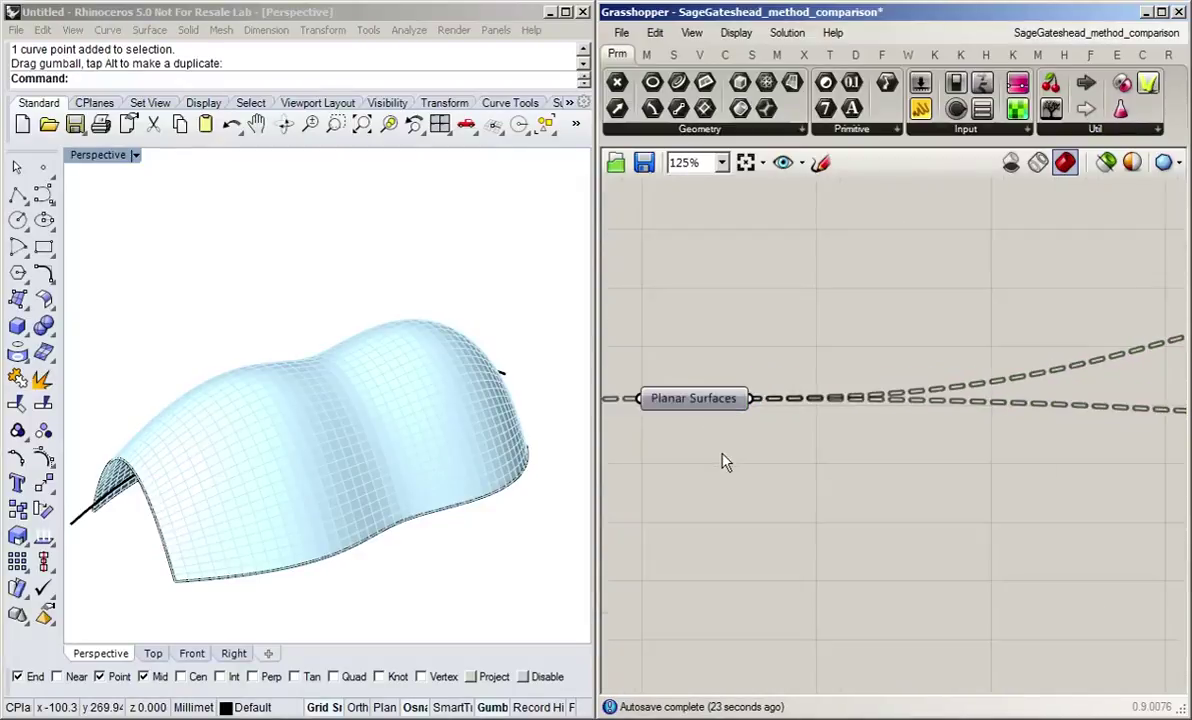
pyautogui.click(85, 528)
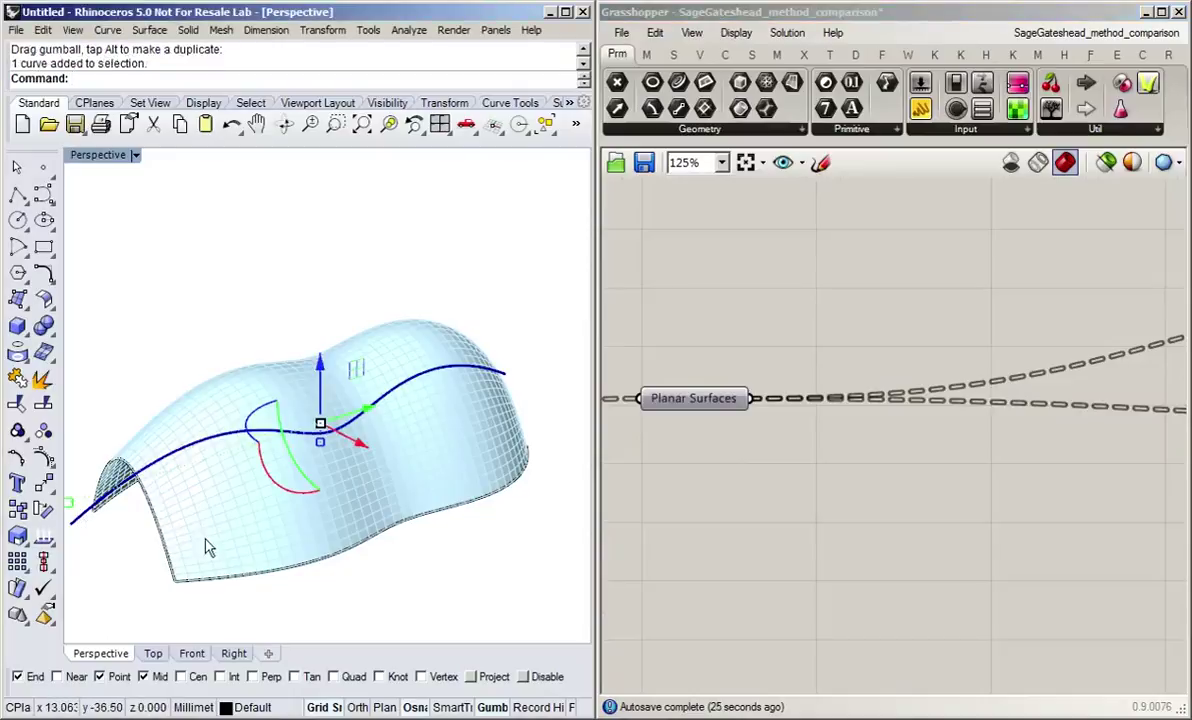
pyautogui.click(735, 320)
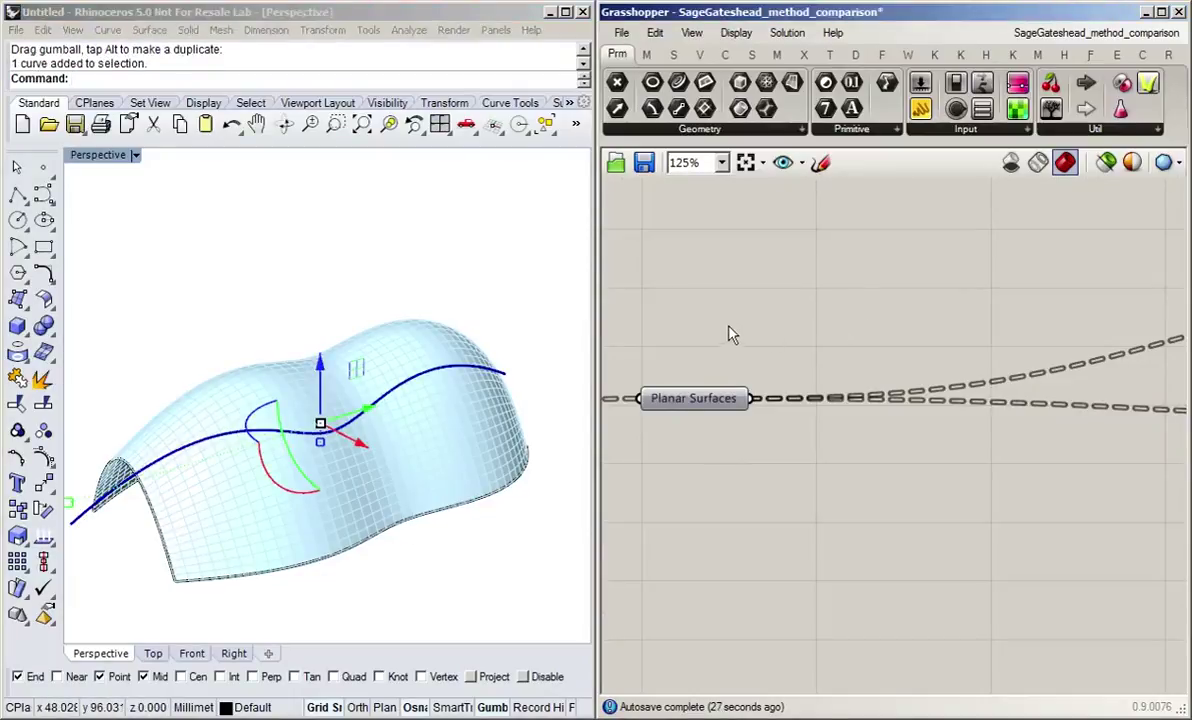
pyautogui.doubleClick(735, 320)
pyautogui.write('cur')
pyautogui.press('Up')
pyautogui.press('Up')
pyautogui.press('Up')
pyautogui.press('Return')
pyautogui.click(728, 312)
pyautogui.press('Delete')
# Add a Curve parameter above Planar Surfaces and reference the dividing curve from Rhino in it.
pyautogui.doubleClick(724, 301)
pyautogui.write('cur')
pyautogui.press('Up')
pyautogui.press('Up')
pyautogui.press('Up')
pyautogui.press('Return')
pyautogui.rightClick(712, 303)
pyautogui.click(855, 548)
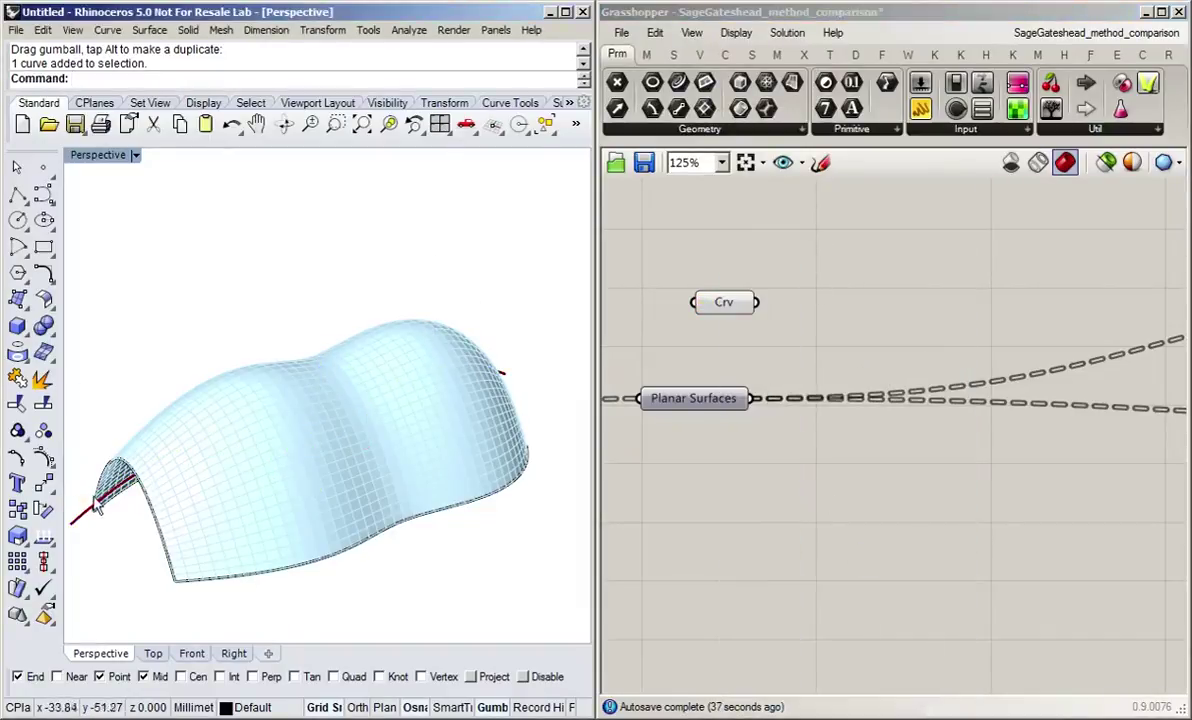
pyautogui.click(92, 506)
pyautogui.click(84, 592)
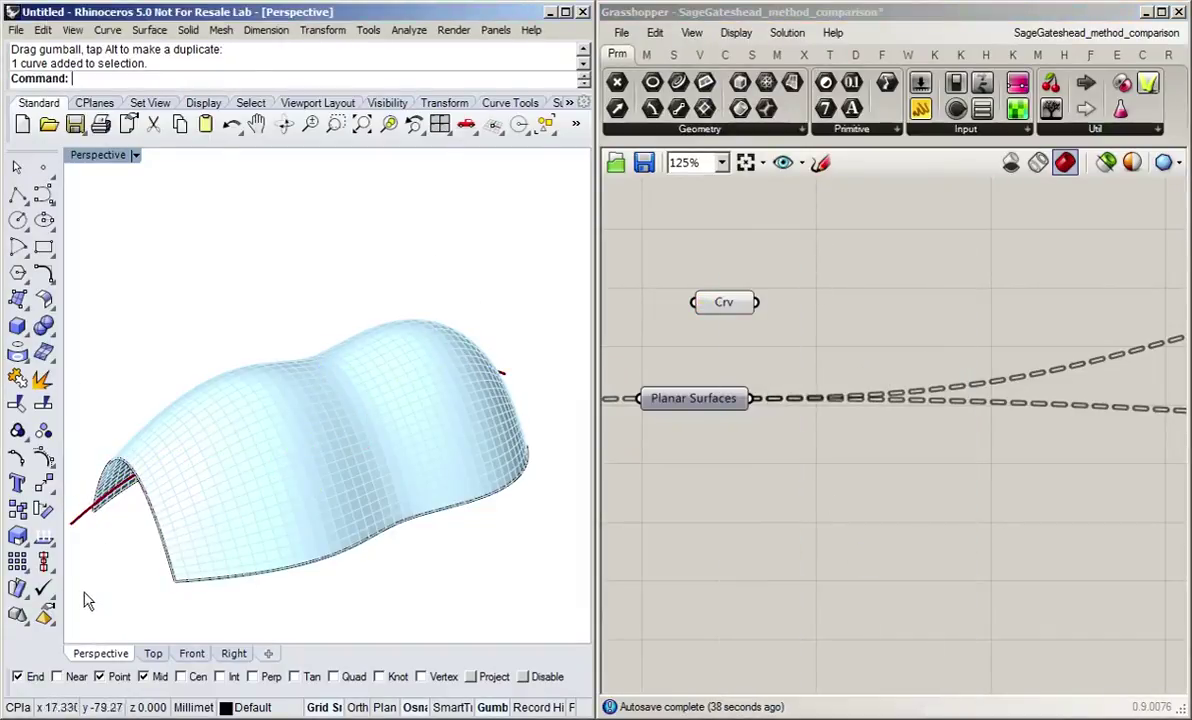
# Move the Rhino dividing curve along the X axis until it lies outside the shell in the Perspective view.
pyautogui.click(191, 653)
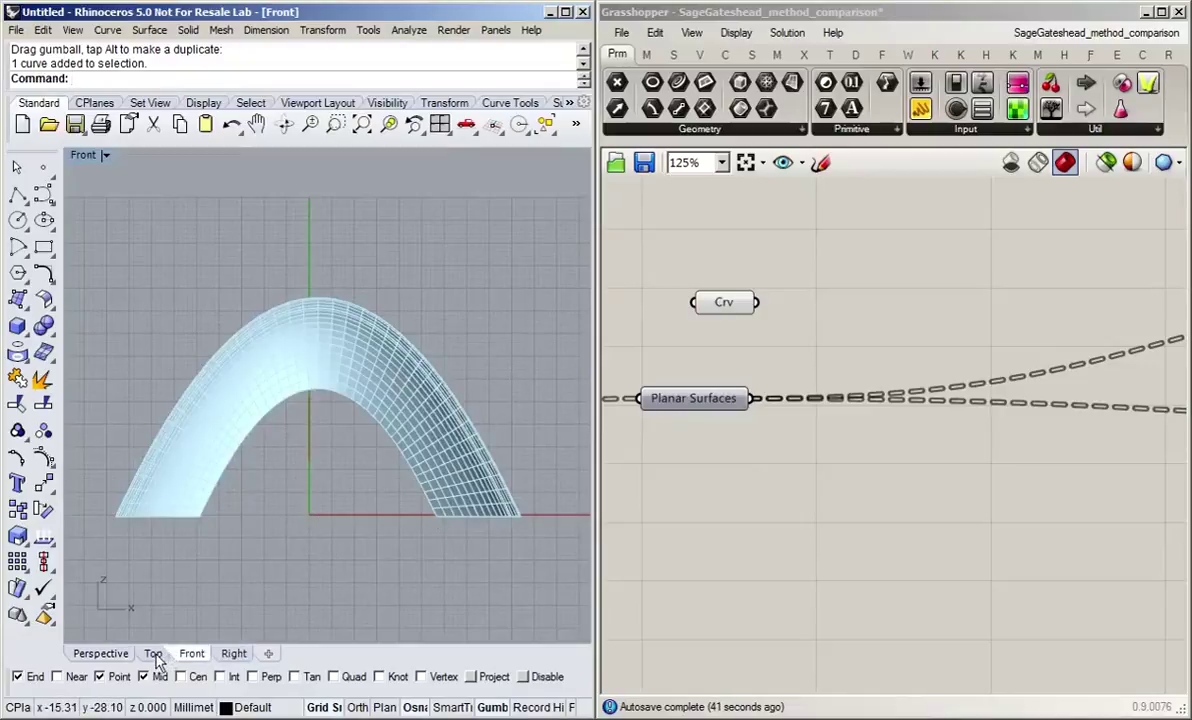
pyautogui.click(101, 653)
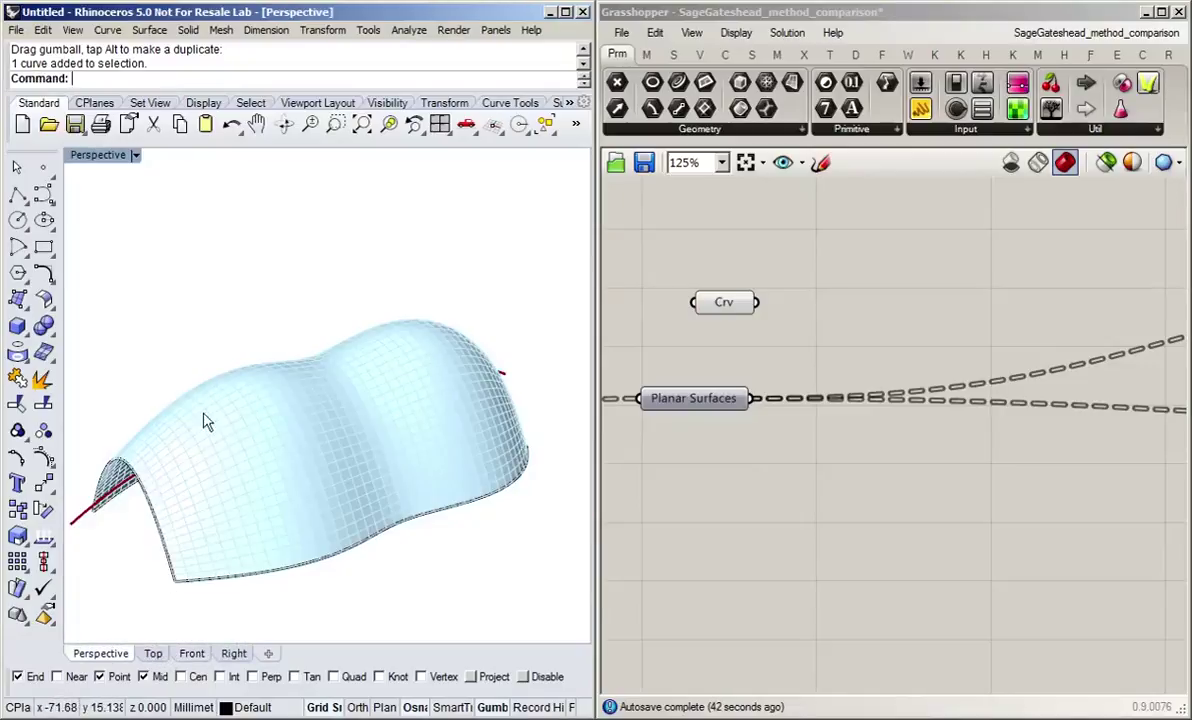
pyautogui.click(79, 522)
pyautogui.moveTo(360, 442); pyautogui.dragTo(510, 526)
pyautogui.click(511, 578)
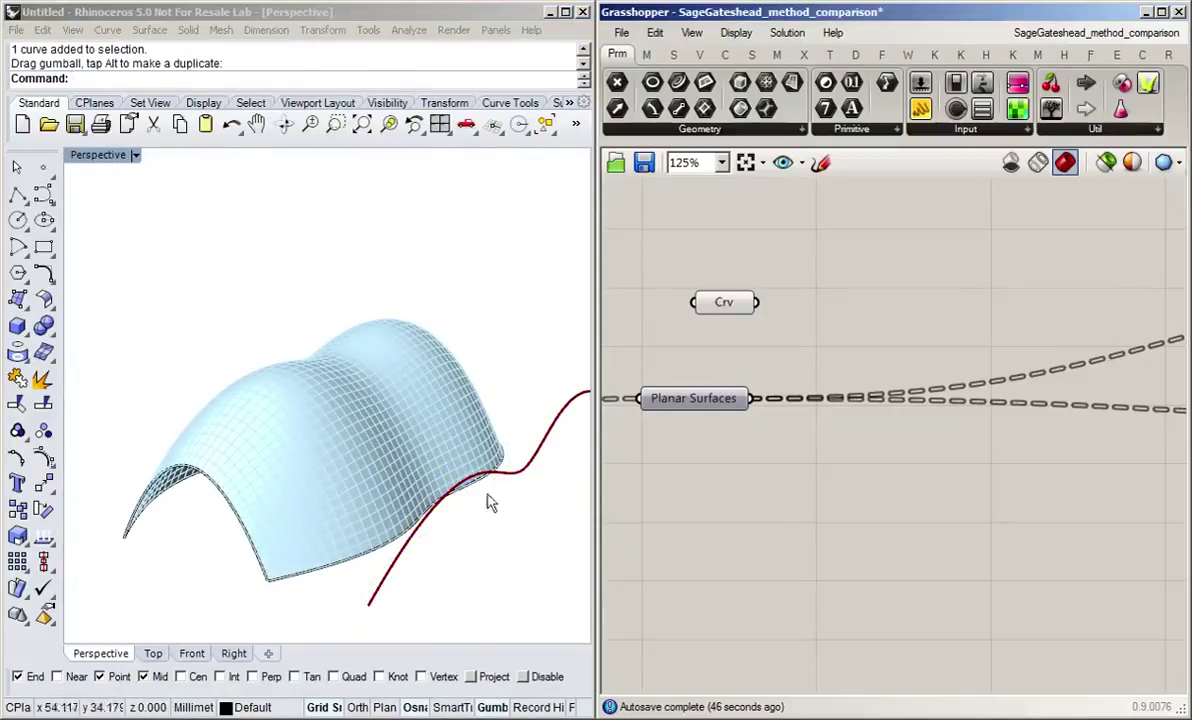
pyautogui.moveTo(487, 500); pyautogui.dragTo(505, 483, button='right')
pyautogui.moveTo(447, 253); pyautogui.dragTo(348, 255, button='right')
# Add an Extrude component and wire the Curve parameter to its B input.
pyautogui.doubleClick(856, 290)
pyautogui.write('ex')
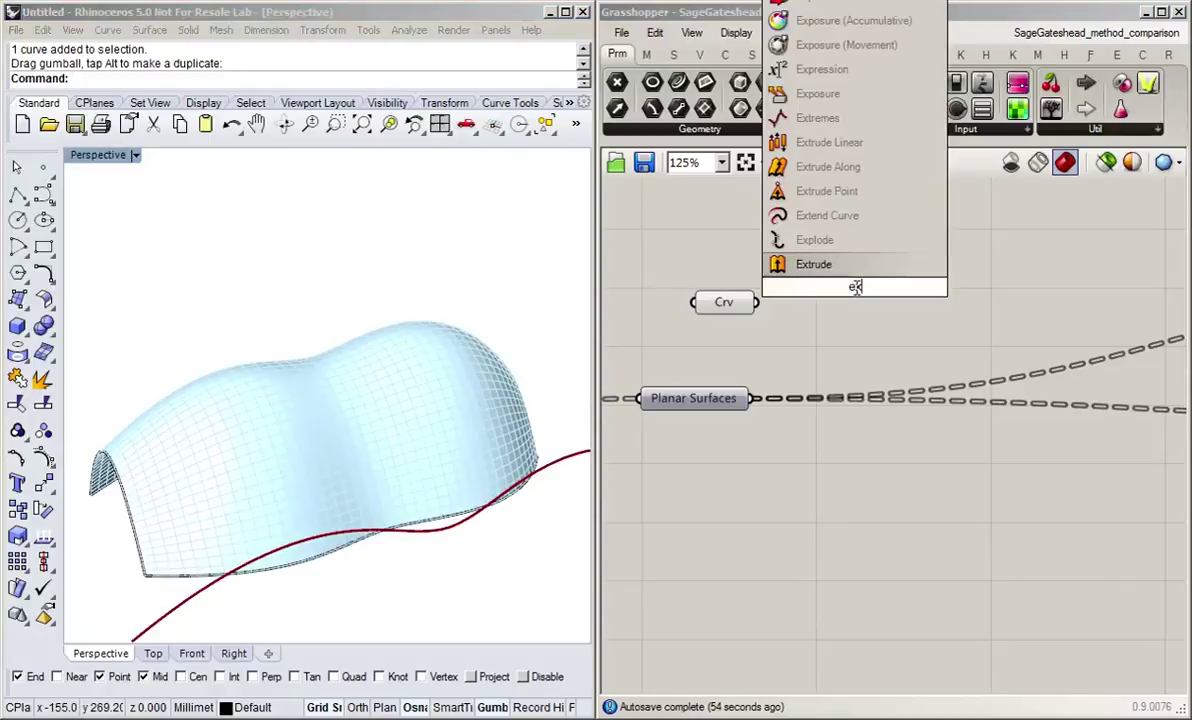
pyautogui.press('Return')
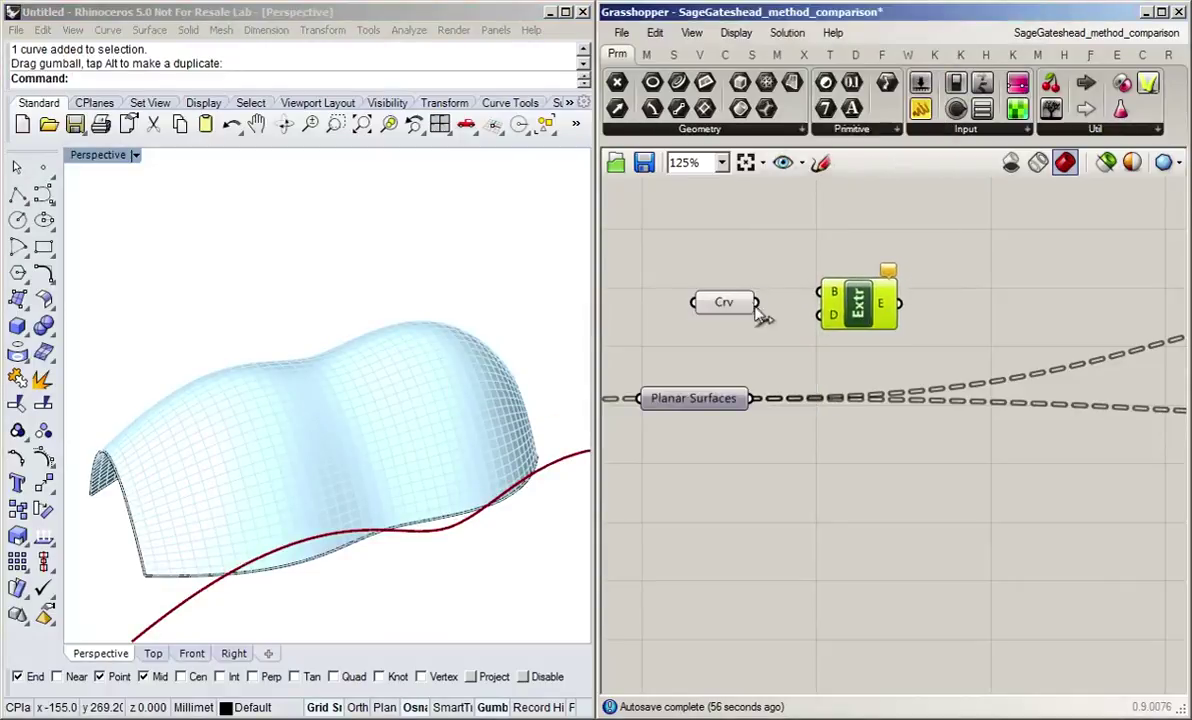
pyautogui.moveTo(757, 302); pyautogui.dragTo(822, 296)
# Add a Unit X vector and wire its output to the Extrude component's D input.
pyautogui.doubleClick(792, 357)
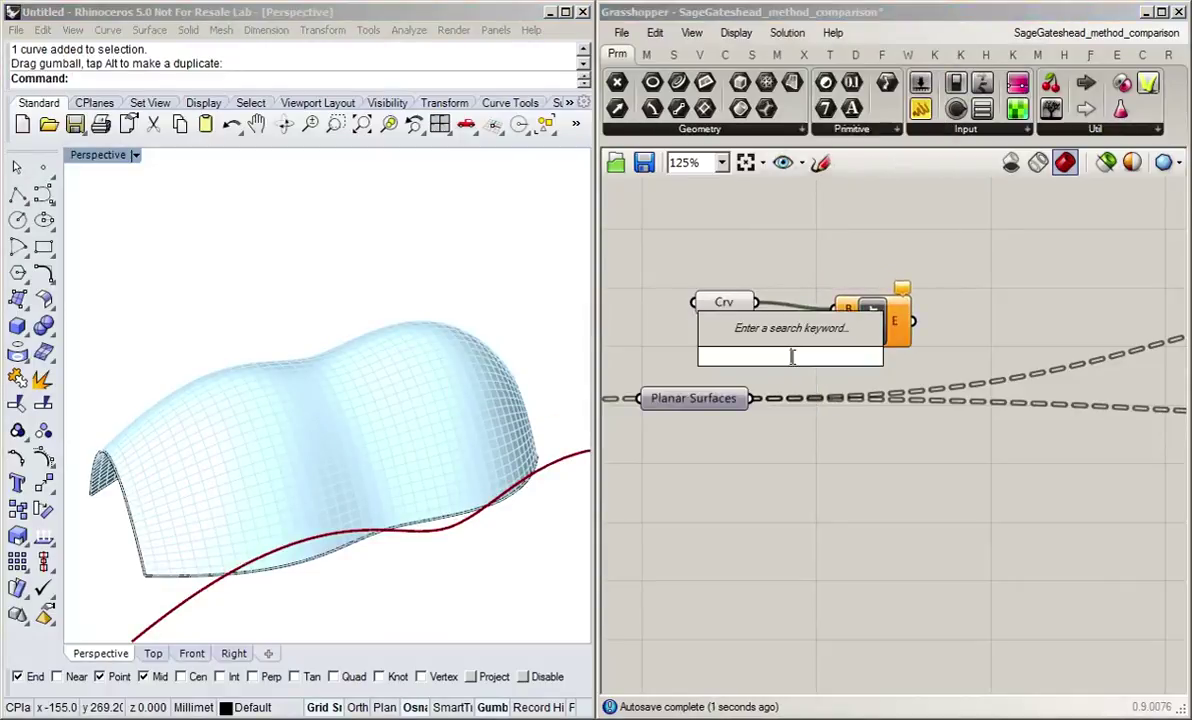
pyautogui.write('y')
pyautogui.press('BackSpace')
pyautogui.write('x')
pyautogui.press('Return')
pyautogui.moveTo(791, 357); pyautogui.dragTo(922, 320)
pyautogui.moveTo(760, 361); pyautogui.dragTo(746, 359)
# Create a number slider with the value 200 and wire it to the F input of Unit X.
pyautogui.moveTo(625, 319); pyautogui.dragTo(713, 305, button='right')
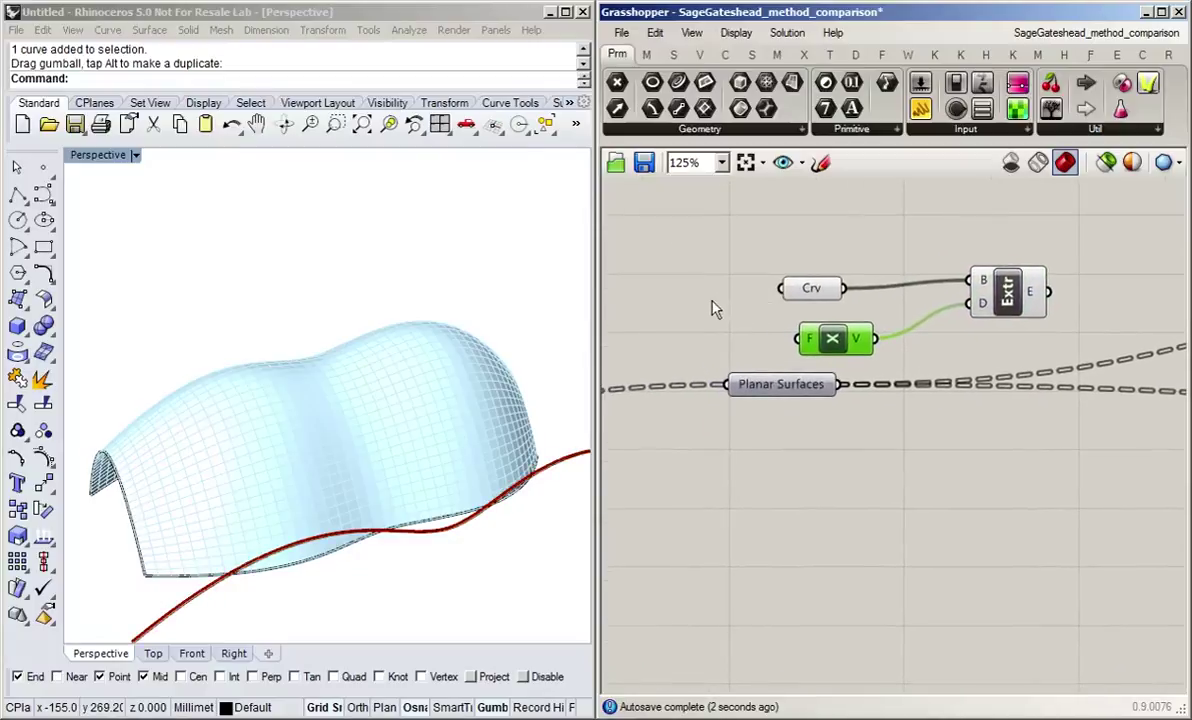
pyautogui.doubleClick(712, 305)
pyautogui.write('200')
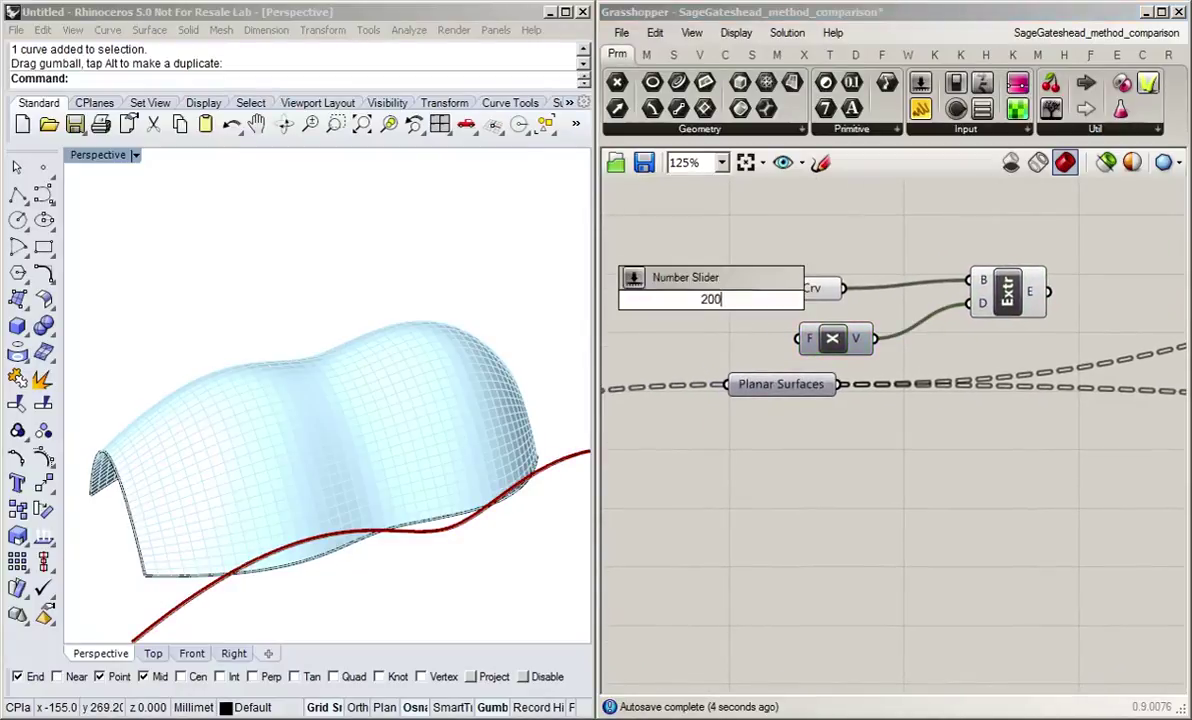
pyautogui.press('Return')
pyautogui.moveTo(782, 308); pyautogui.dragTo(807, 339)
pyautogui.click(675, 263)
# Insert a Negative component between Unit X and the Extrude D input to reverse the extrusion toward the shell.
pyautogui.doubleClick(969, 334)
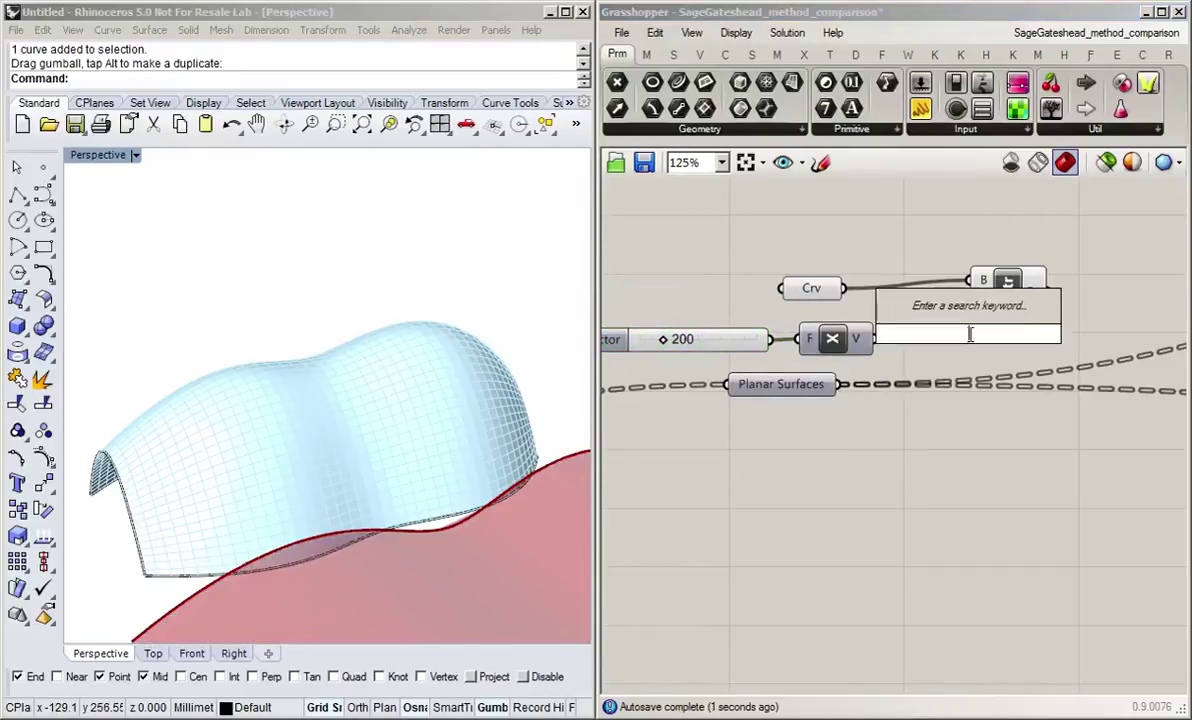
pyautogui.write('ne')
pyautogui.press('Return')
pyautogui.moveTo(829, 400); pyautogui.dragTo(921, 351)
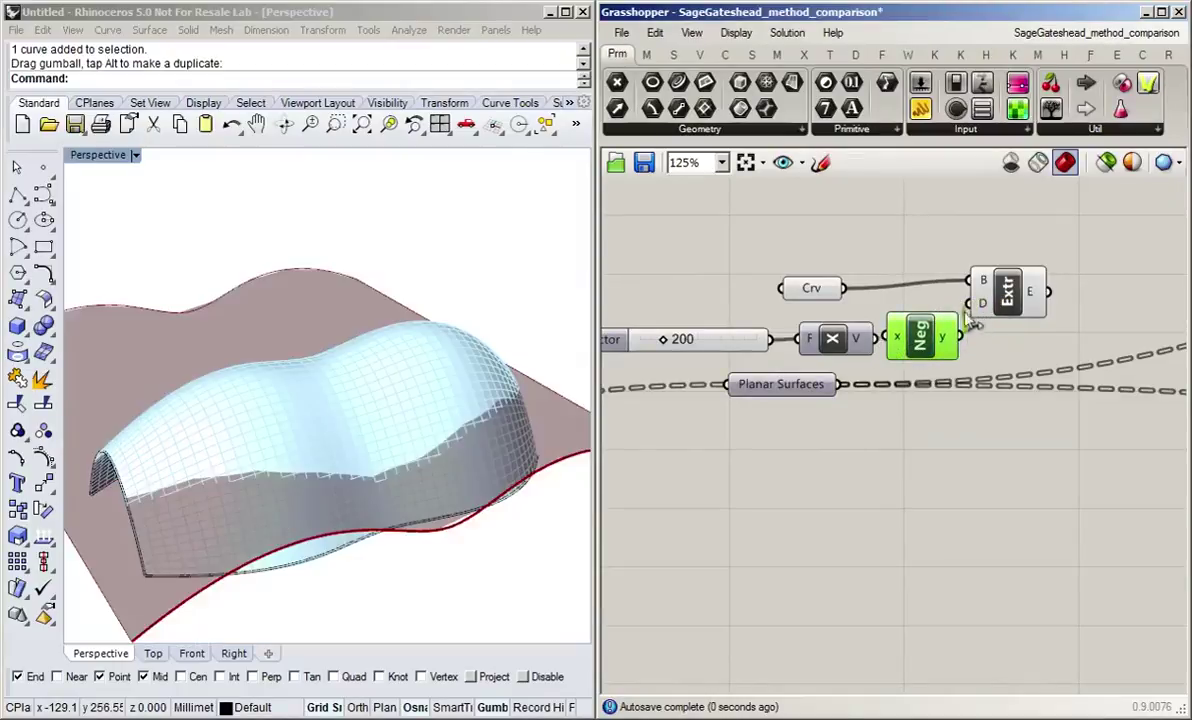
pyautogui.moveTo(322, 337); pyautogui.dragTo(250, 295, button='right')
pyautogui.moveTo(346, 525); pyautogui.dragTo(356, 468, button='right')
pyautogui.click(718, 485)
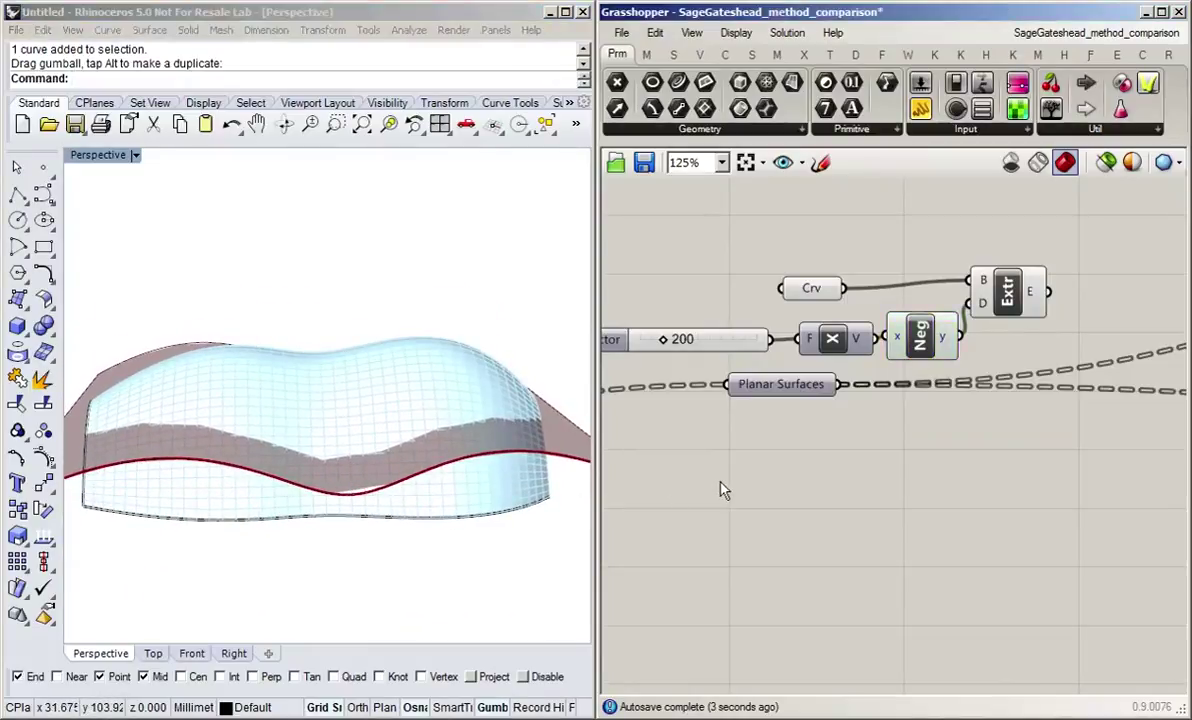
# Add an Area component below Planar Surfaces and wire the Planar Surfaces output to its G input.
pyautogui.moveTo(876, 478); pyautogui.dragTo(892, 450, button='right')
pyautogui.moveTo(803, 359); pyautogui.dragTo(772, 369)
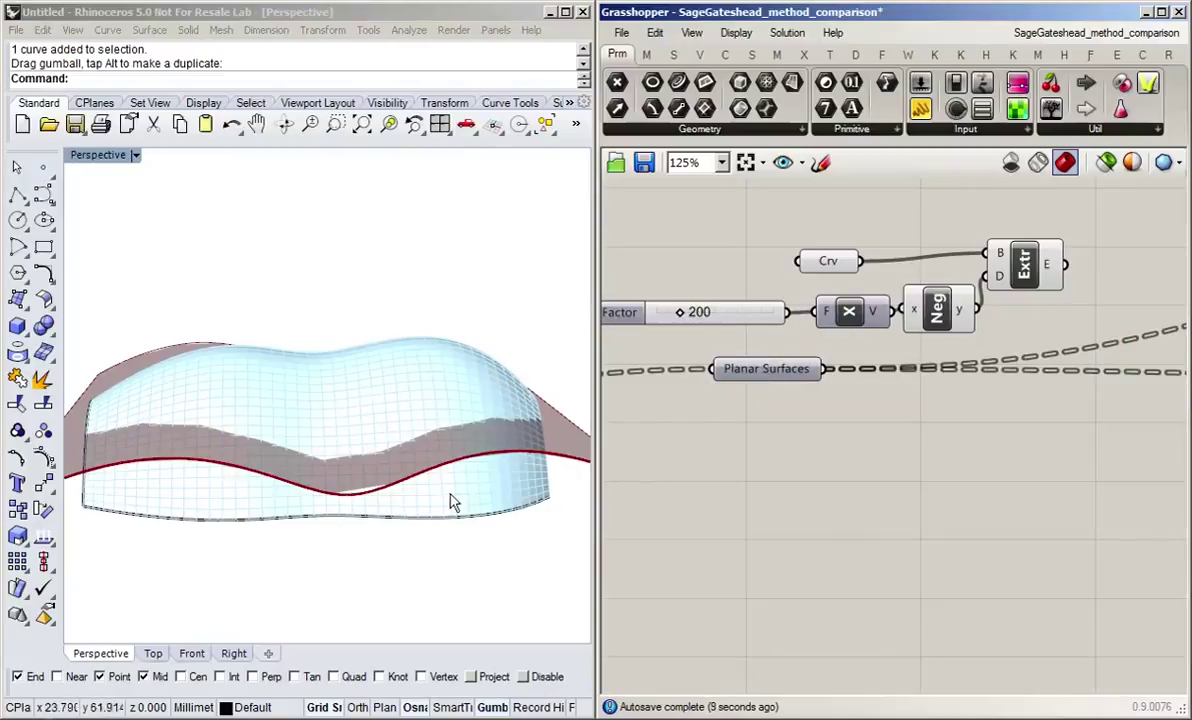
pyautogui.doubleClick(955, 478)
pyautogui.write('ar')
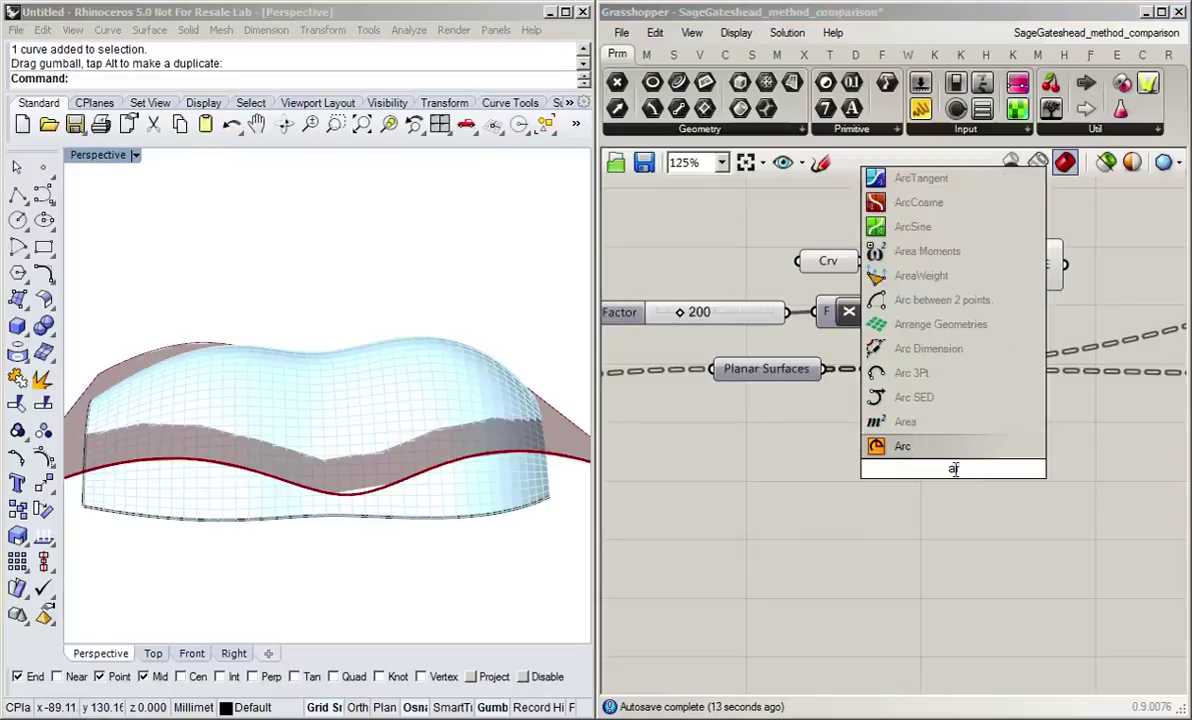
pyautogui.write('e')
pyautogui.press('Return')
pyautogui.moveTo(955, 471); pyautogui.dragTo(891, 413)
pyautogui.moveTo(823, 368); pyautogui.dragTo(918, 419)
pyautogui.click(978, 418)
pyautogui.moveTo(948, 418)
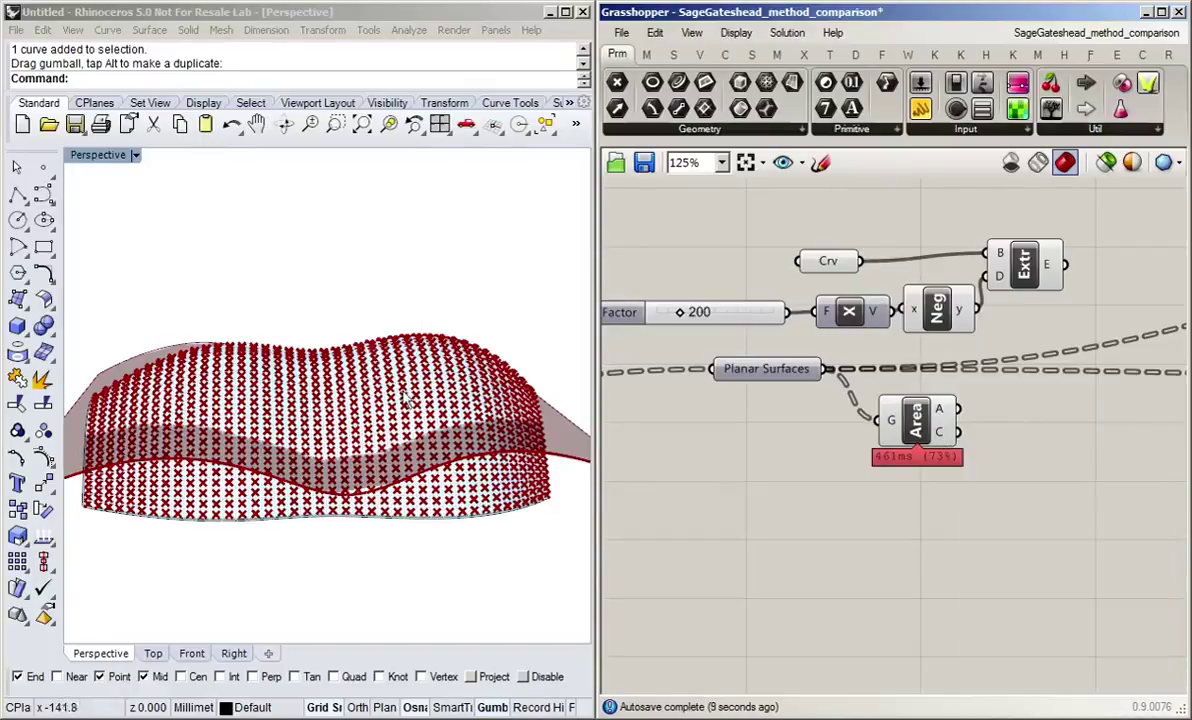
# Turn off the canvas widget that shows computation times under the components.
pyautogui.click(736, 32)
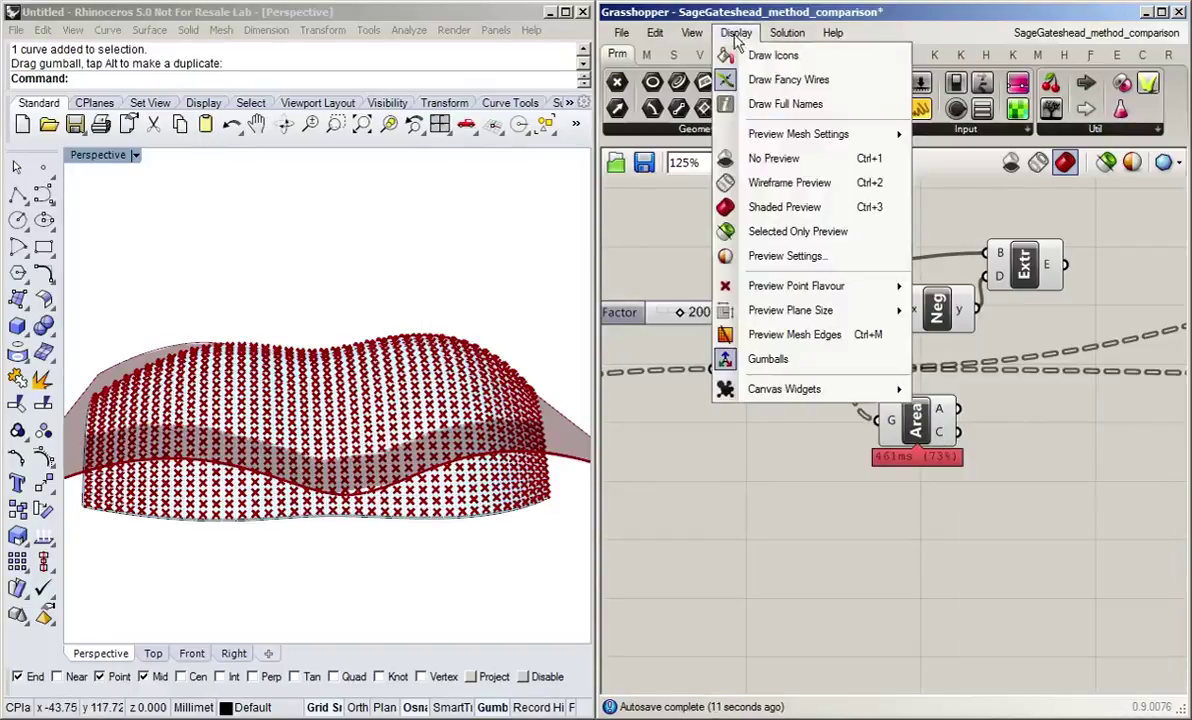
pyautogui.moveTo(798, 398)
pyautogui.click(966, 477)
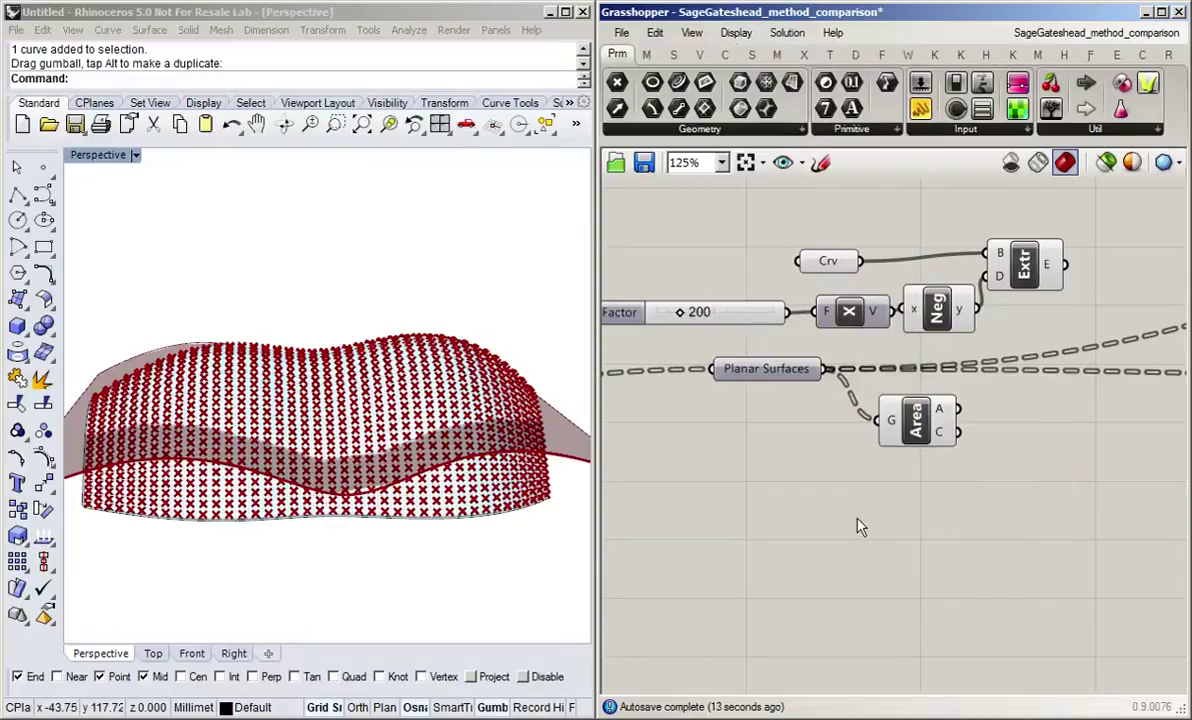
# Move the Area component so that it sits directly beneath the Extrude component.
pyautogui.click(540, 553)
pyautogui.moveTo(540, 553); pyautogui.dragTo(440, 510, button='right')
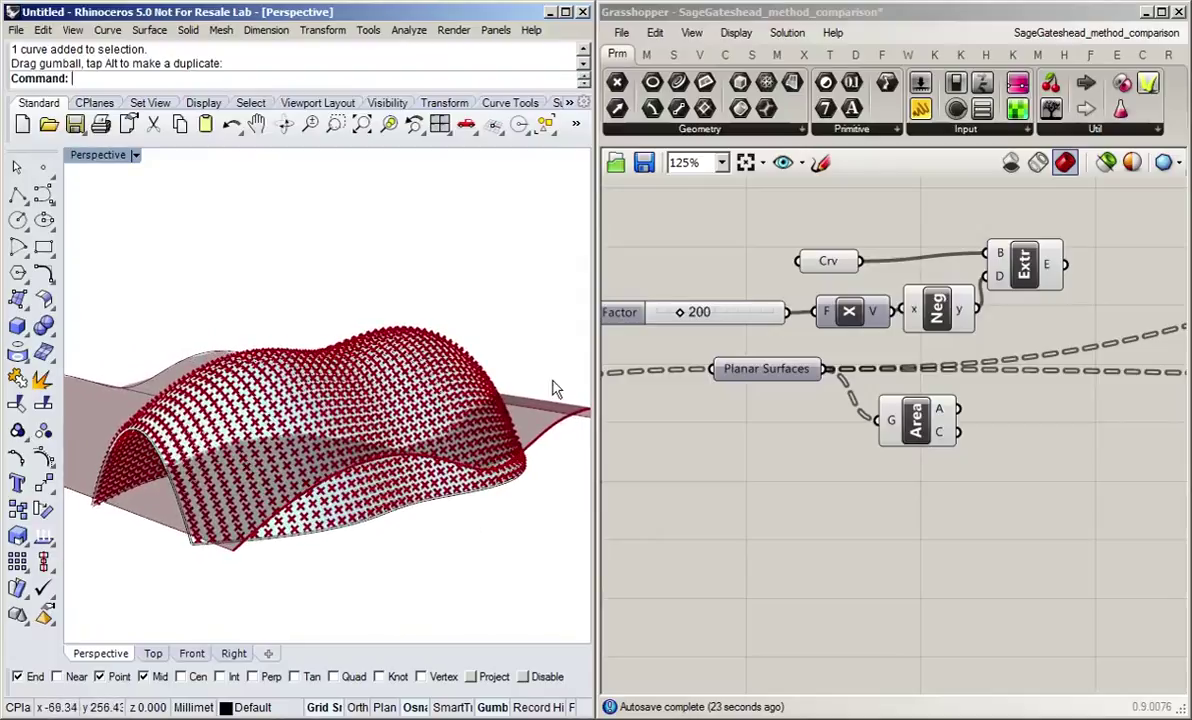
pyautogui.moveTo(921, 437); pyautogui.dragTo(958, 445)
pyautogui.click(1031, 477)
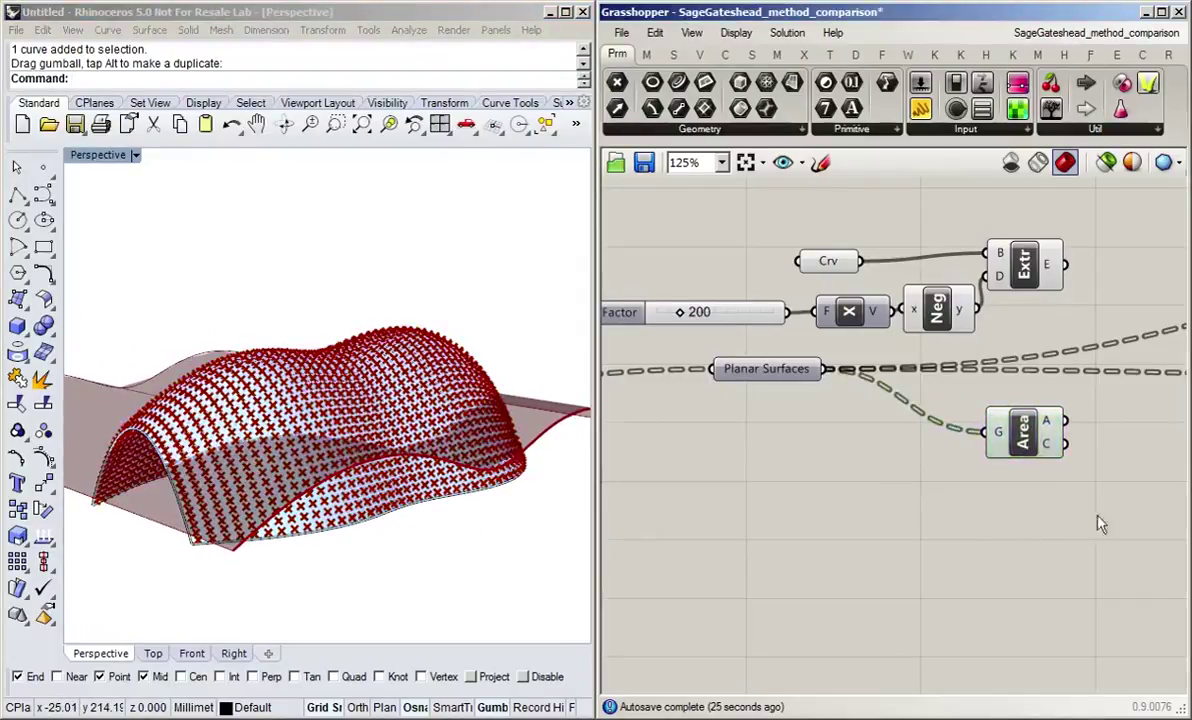
# Add a Project Point component beside the Area component.
pyautogui.moveTo(1031, 477); pyautogui.dragTo(871, 482, button='right')
pyautogui.moveTo(1040, 508); pyautogui.dragTo(879, 463, button='right')
pyautogui.doubleClick(815, 400)
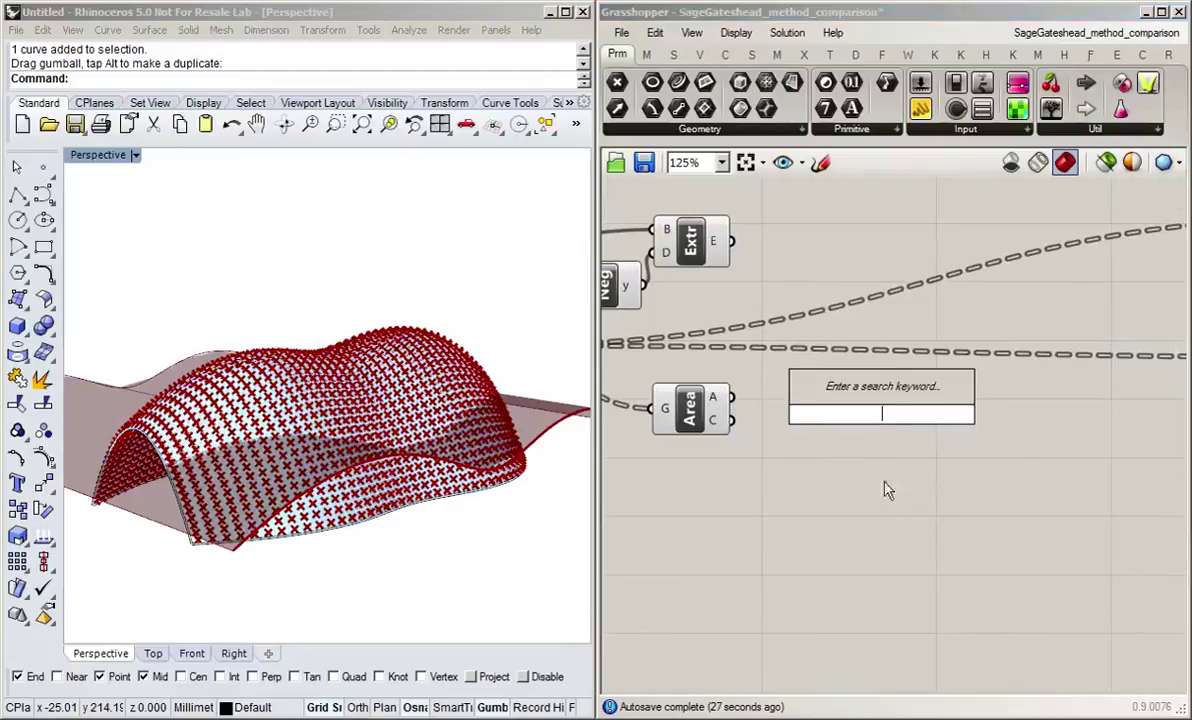
pyautogui.write('pro')
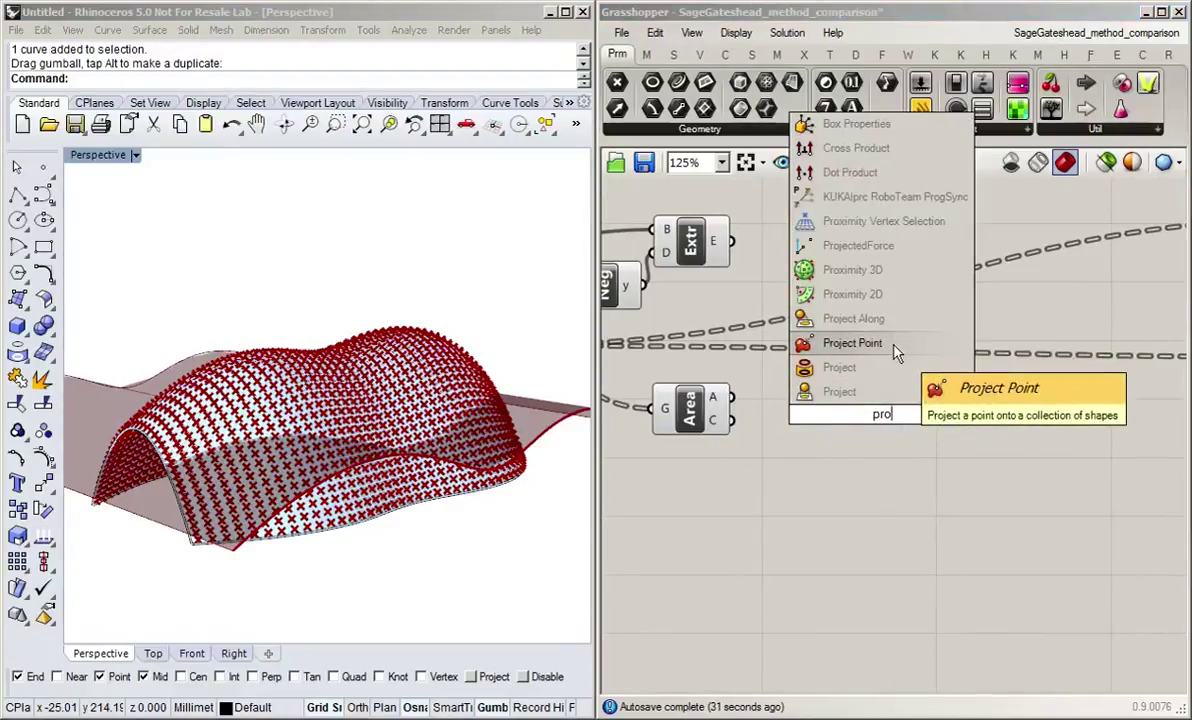
pyautogui.click(833, 340)
pyautogui.moveTo(883, 452); pyautogui.dragTo(920, 475)
pyautogui.click(785, 398)
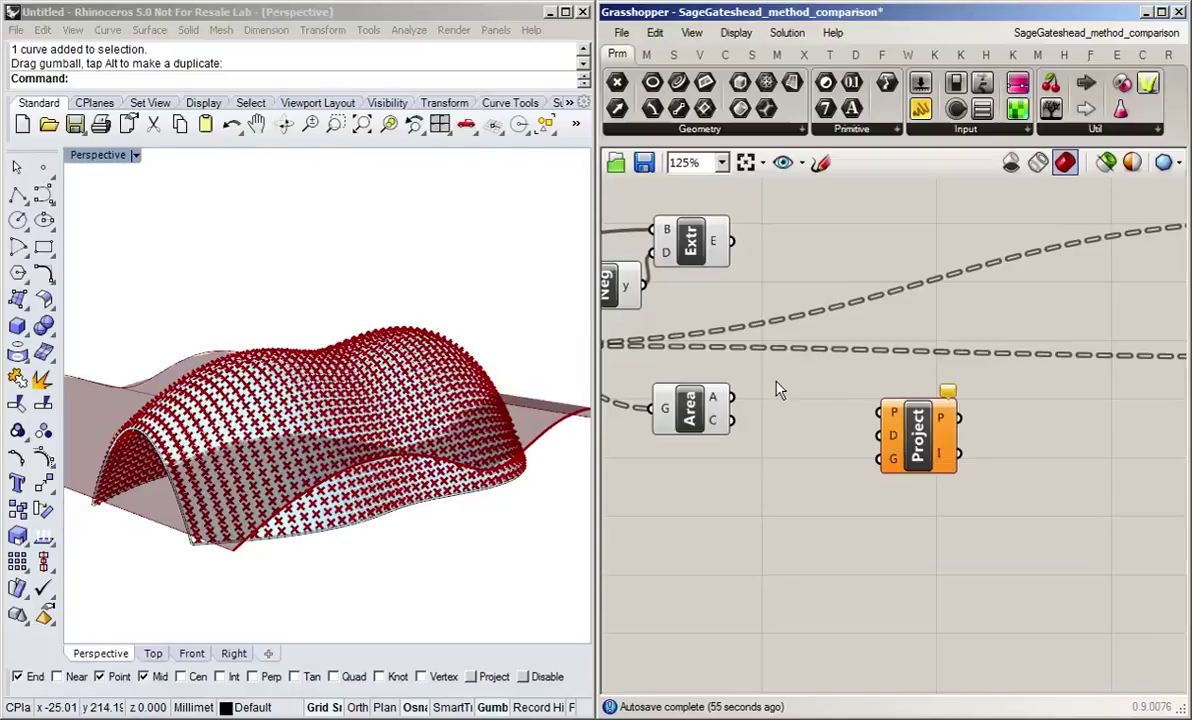
# Wire Extrude's E output to Project Point's G input and Area's C output to its P input.
pyautogui.moveTo(780, 391); pyautogui.dragTo(812, 384, button='right')
pyautogui.moveTo(945, 430); pyautogui.dragTo(906, 403)
pyautogui.click(820, 275)
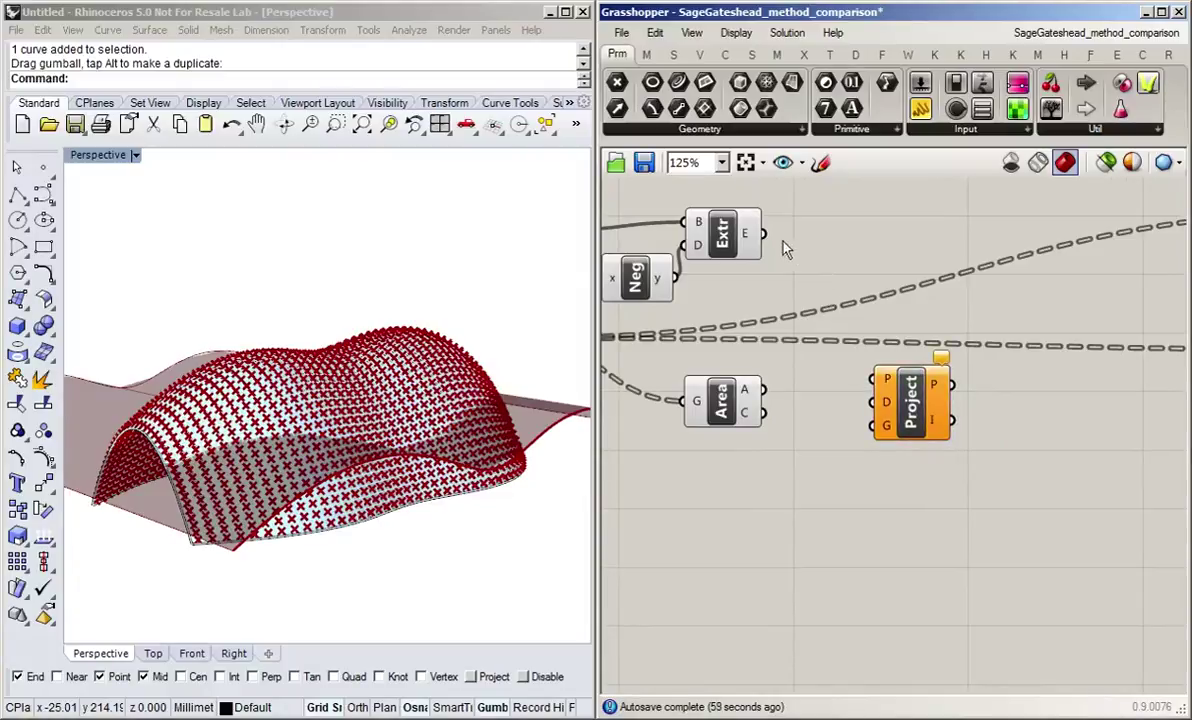
pyautogui.moveTo(763, 234); pyautogui.dragTo(949, 432)
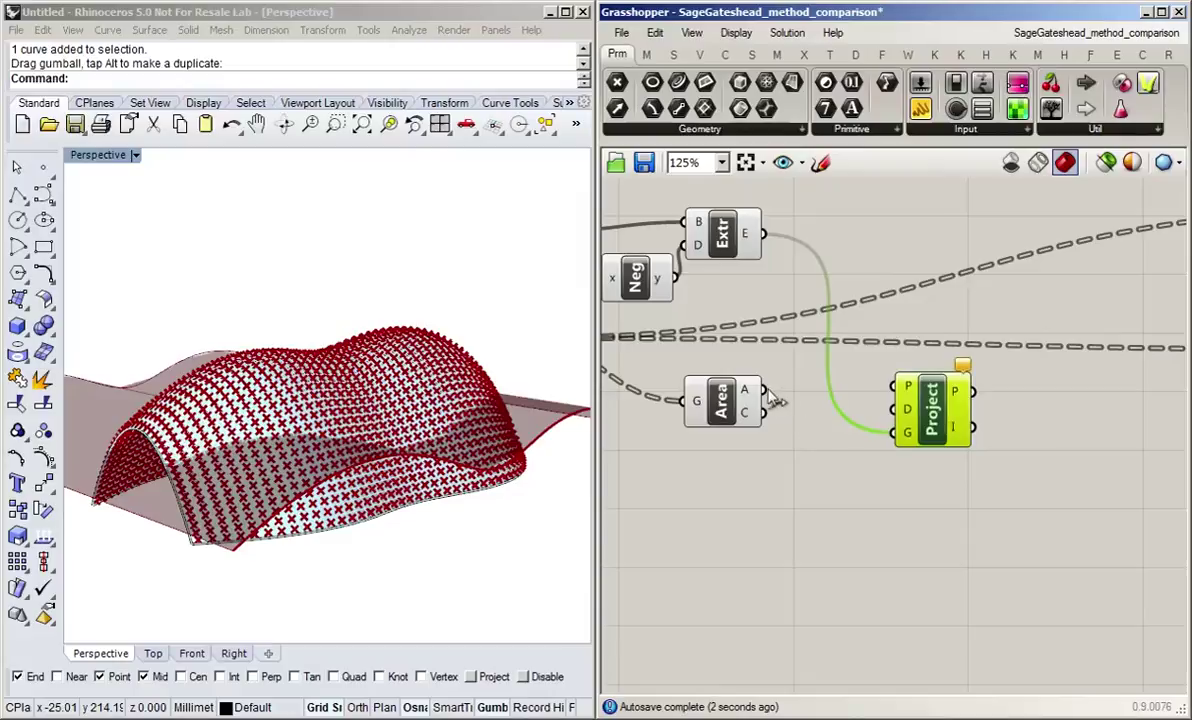
pyautogui.moveTo(768, 425); pyautogui.dragTo(893, 387)
# Add a Unit Z vector and wire its output to the D input of Project Point.
pyautogui.doubleClick(825, 478)
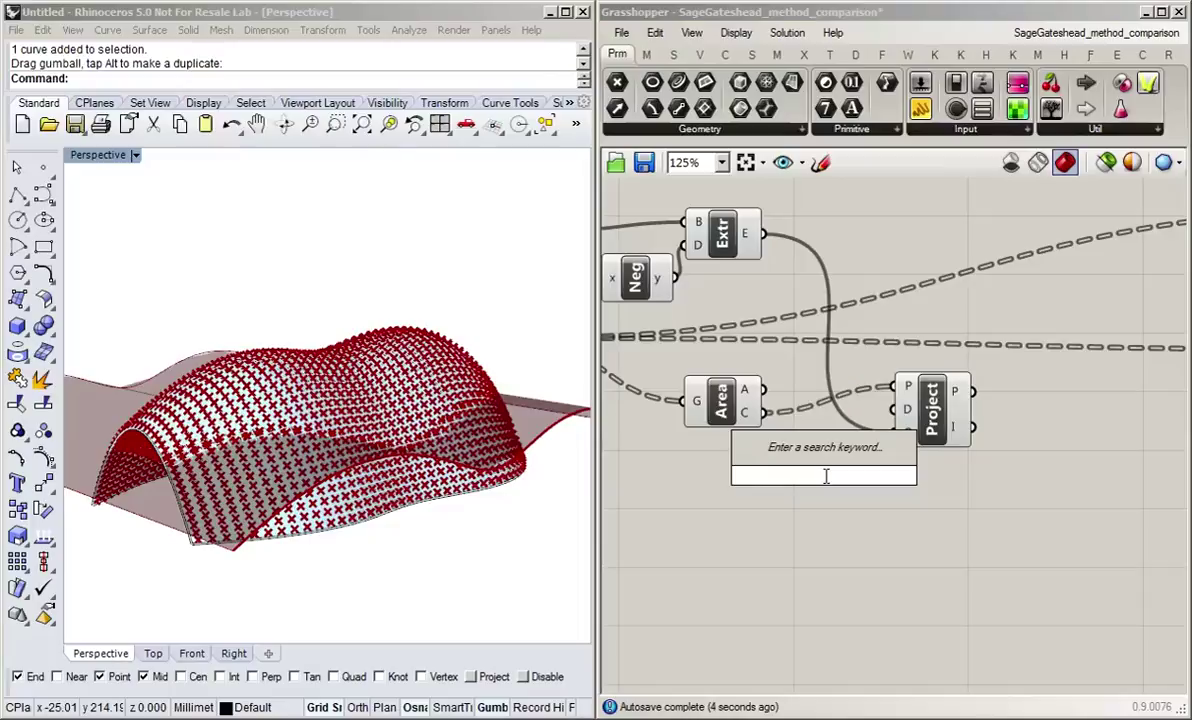
pyautogui.write('y')
pyautogui.press('BackSpace')
pyautogui.write('z')
pyautogui.press('Return')
pyautogui.moveTo(826, 477); pyautogui.dragTo(974, 424)
pyautogui.click(852, 560)
# Hide the previews of the Area and Extrude components.
pyautogui.moveTo(720, 405); pyautogui.dragTo(793, 408, button='right')
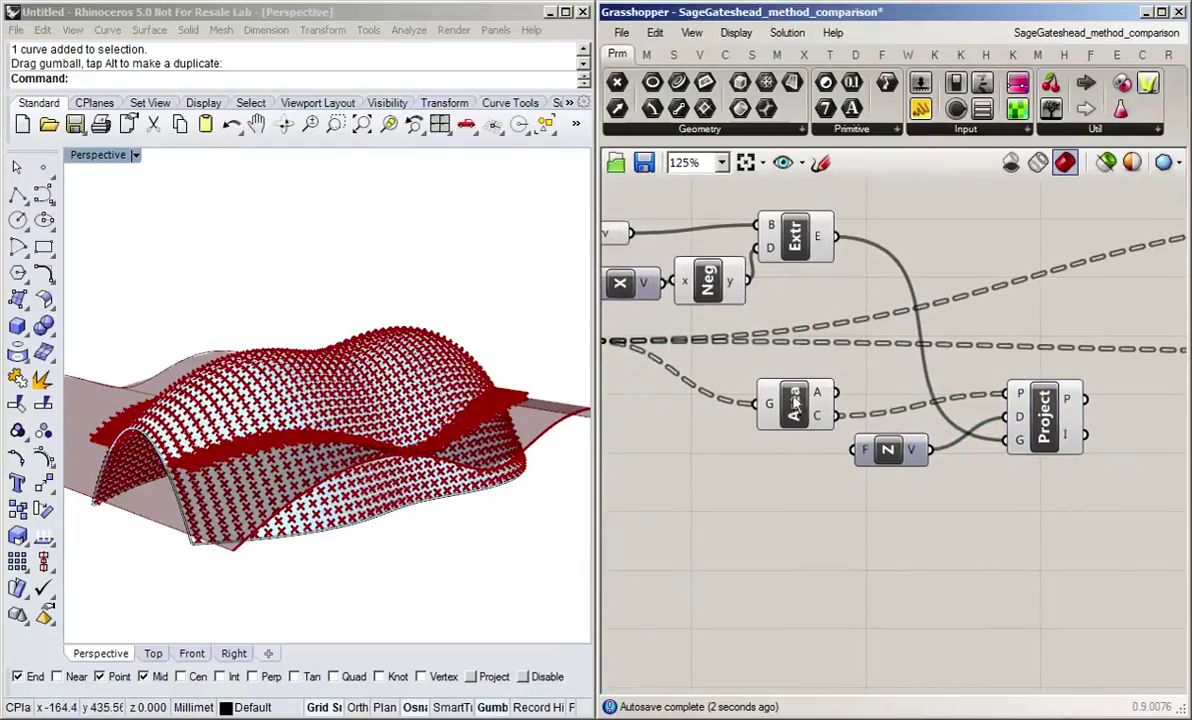
pyautogui.click(791, 402)
pyautogui.middleClick(791, 402)
pyautogui.click(848, 346)
pyautogui.moveTo(966, 216); pyautogui.dragTo(992, 222, button='right')
pyautogui.moveTo(826, 296); pyautogui.dragTo(838, 288, button='right')
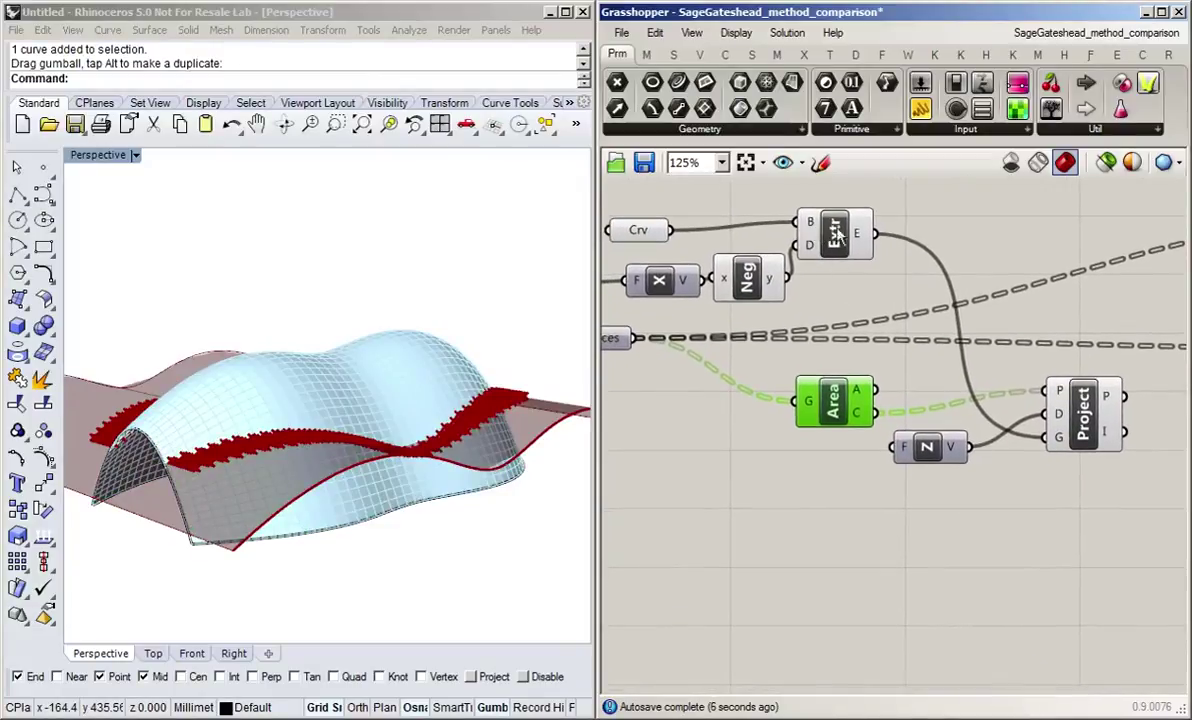
pyautogui.click(834, 236)
pyautogui.press('space')
pyautogui.click(848, 222)
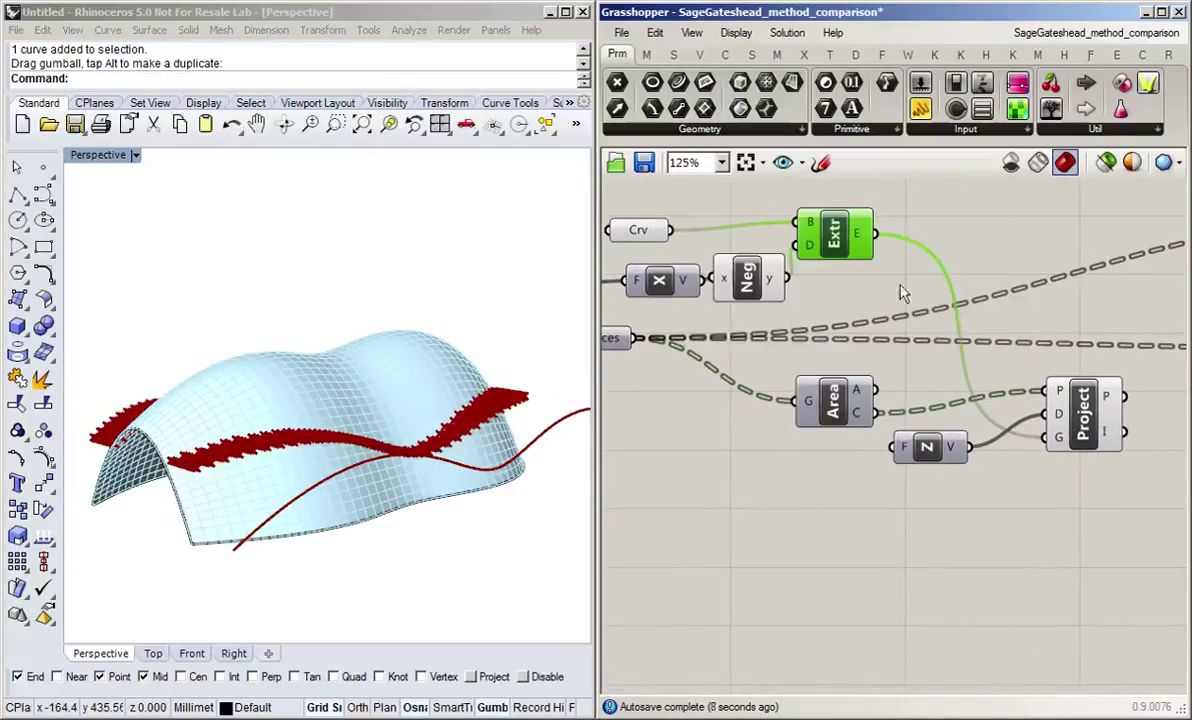
pyautogui.moveTo(323, 493); pyautogui.dragTo(503, 582, button='right')
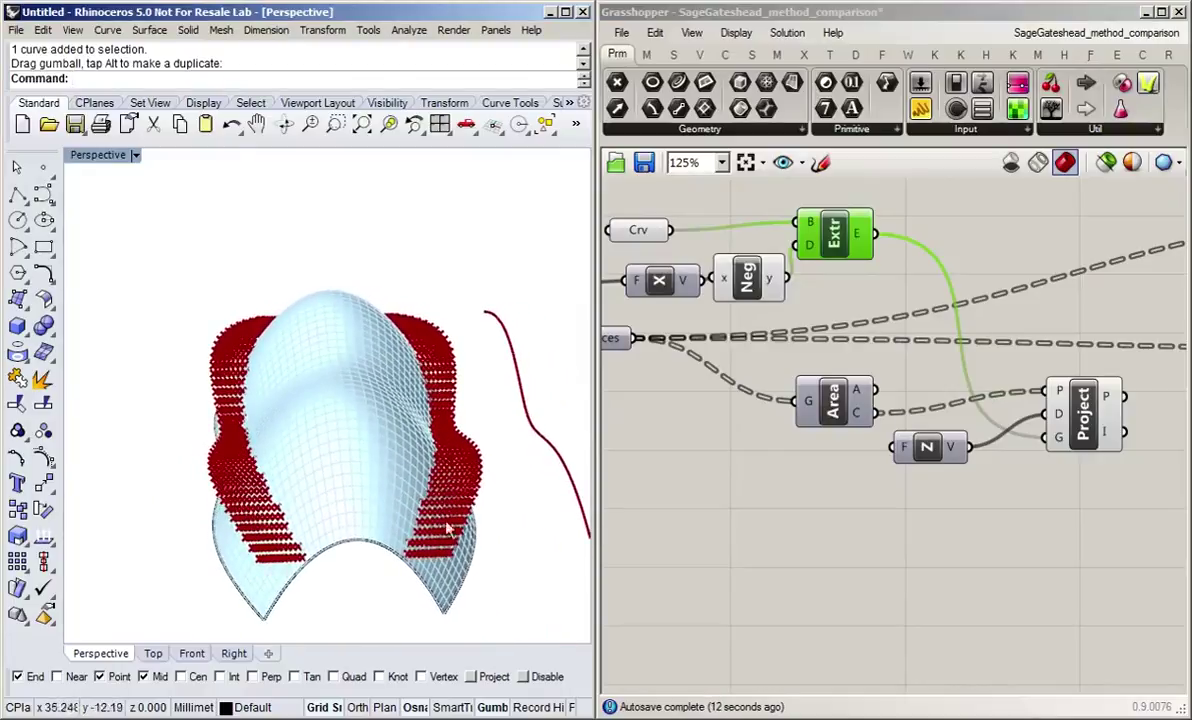
pyautogui.moveTo(420, 548); pyautogui.dragTo(427, 511, button='right')
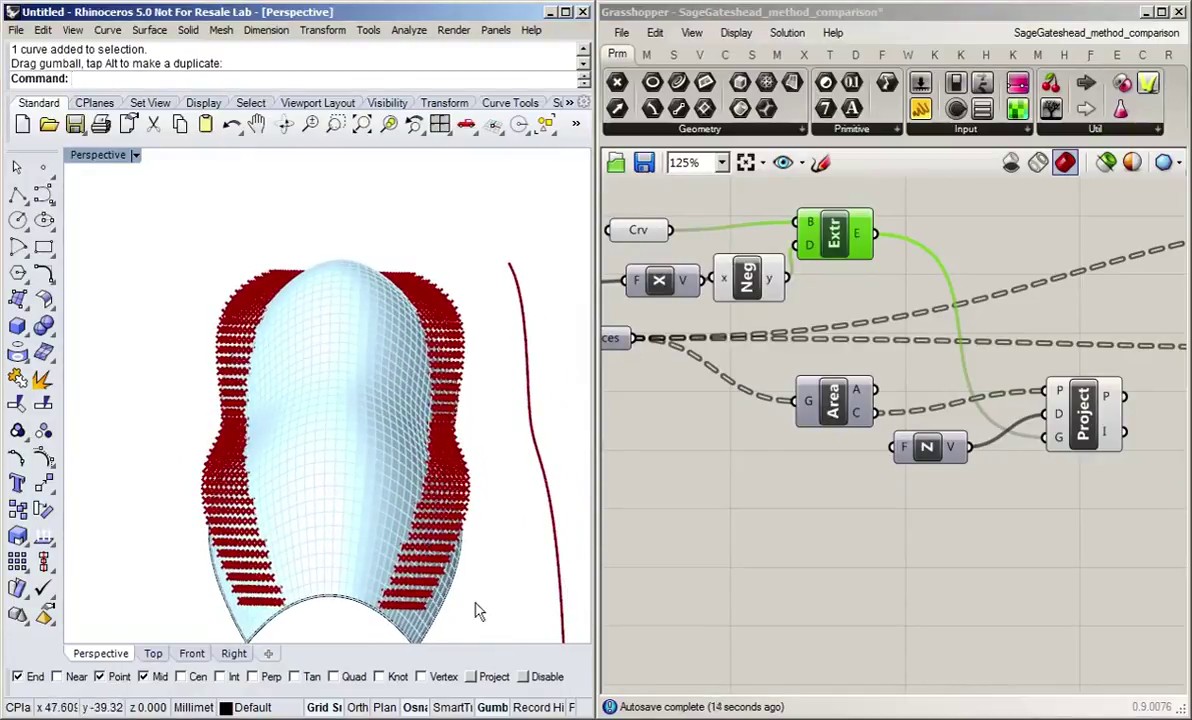
pyautogui.moveTo(476, 609); pyautogui.dragTo(454, 362, button='right')
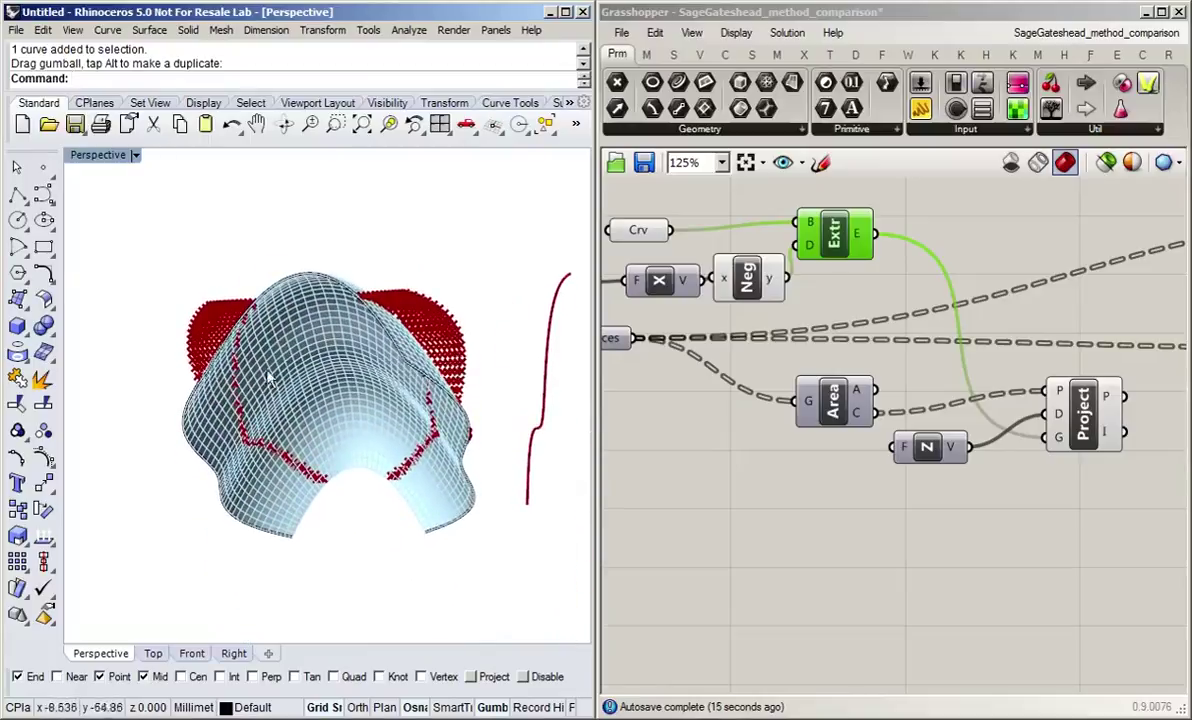
# Add an empty panel beside the Project Point component.
pyautogui.moveTo(313, 405); pyautogui.dragTo(600, 480, button='right')
pyautogui.scroll(-2, 892, 537)
pyautogui.scroll(-1, 892, 537)
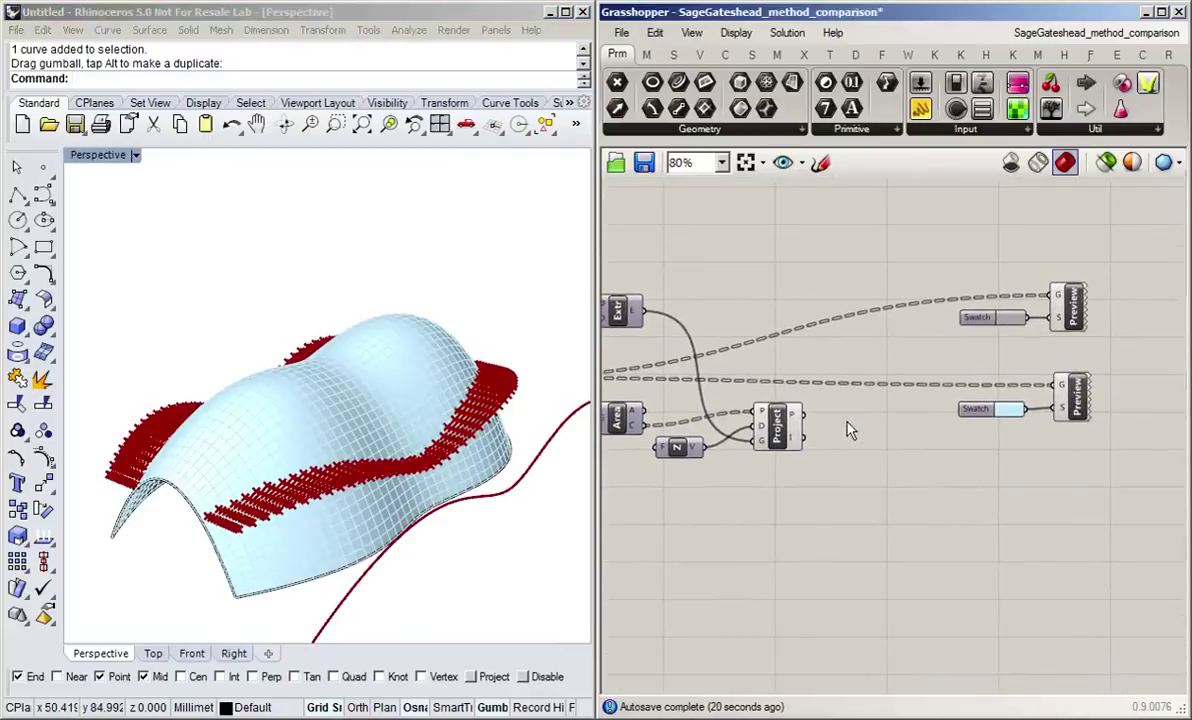
pyautogui.doubleClick(849, 423)
pyautogui.write('pan')
pyautogui.click(789, 393)
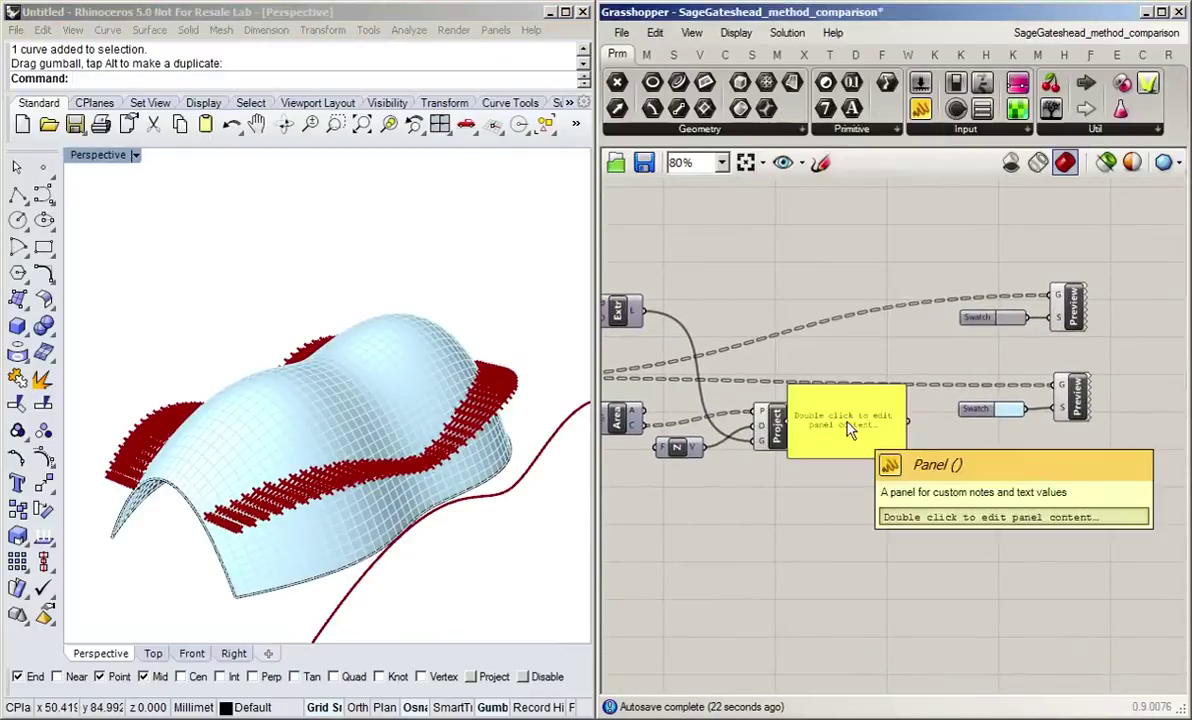
# Wire Project Point's P output into the panel and enlarge the panel to show its data branches.
pyautogui.scroll(4, 870, 465)
pyautogui.moveTo(872, 465); pyautogui.dragTo(817, 477)
pyautogui.moveTo(700, 349); pyautogui.dragTo(767, 392)
pyautogui.scroll(-2, 830, 421)
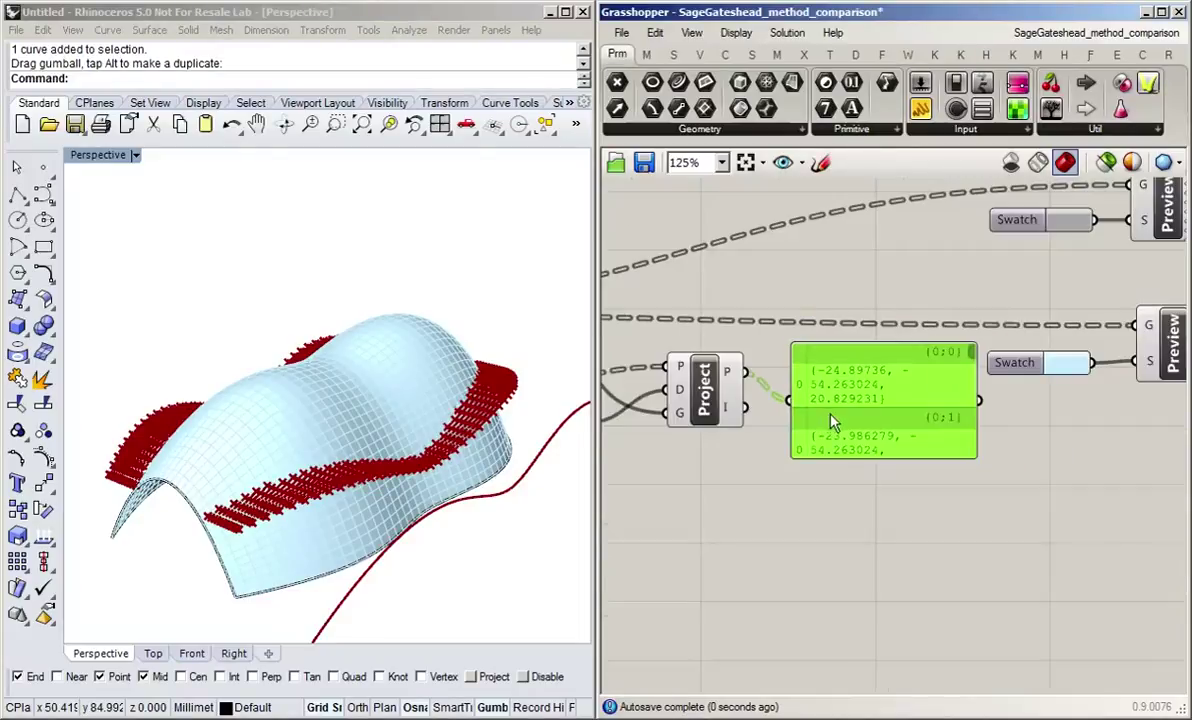
pyautogui.moveTo(977, 456); pyautogui.dragTo(1040, 570)
pyautogui.click(723, 521)
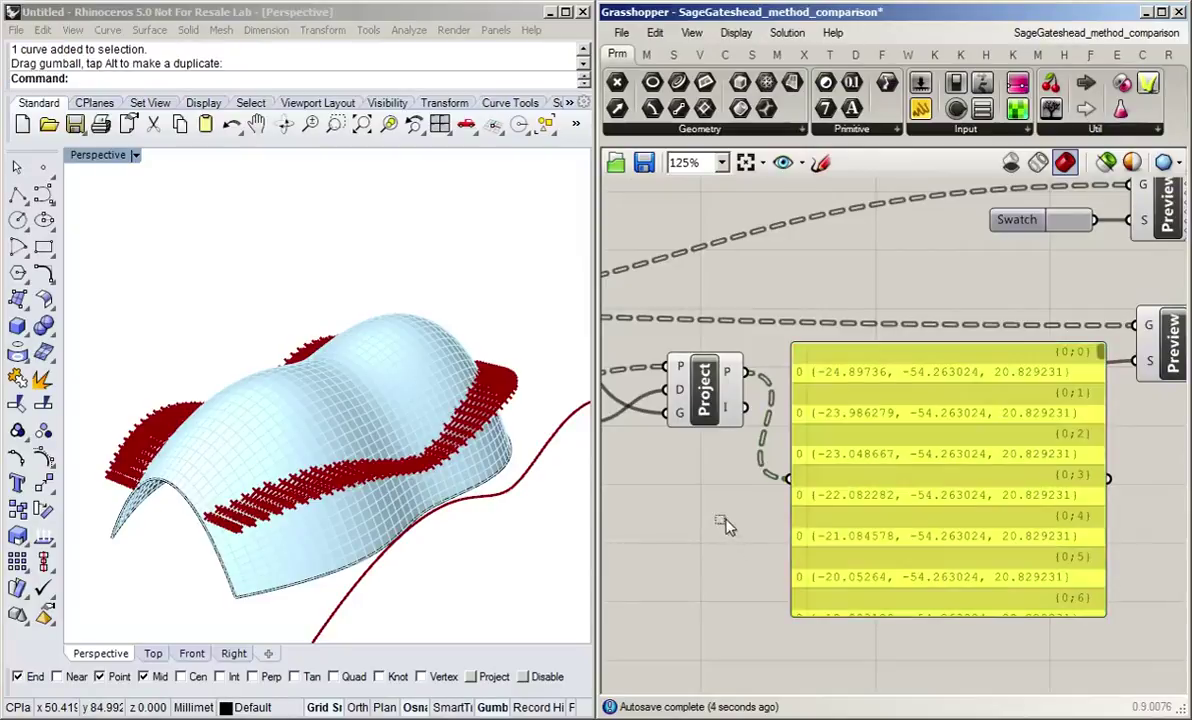
# Flatten the data of the Planar Surfaces parameter.
pyautogui.scroll(-1, 705, 530)
pyautogui.moveTo(700, 525); pyautogui.dragTo(900, 524, button='right')
pyautogui.moveTo(651, 494); pyautogui.dragTo(819, 532, button='right')
pyautogui.moveTo(711, 489); pyautogui.dragTo(782, 488, button='right')
pyautogui.rightClick(776, 395)
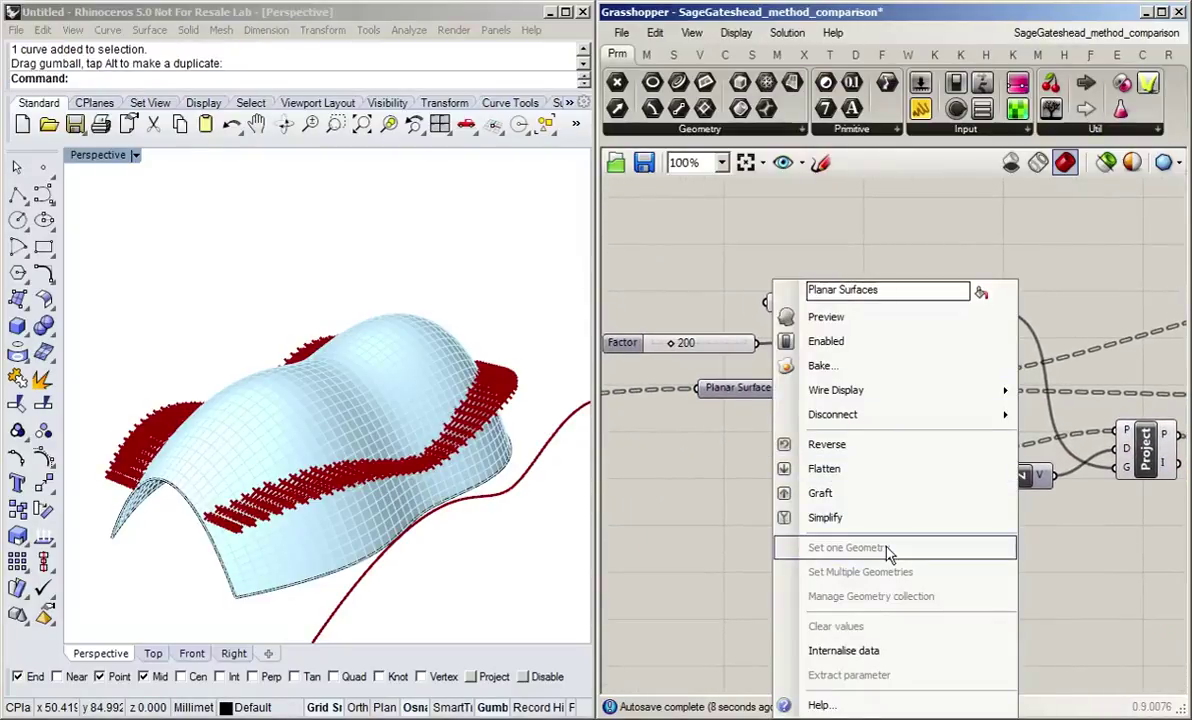
pyautogui.click(872, 470)
pyautogui.scroll(-3, 998, 611)
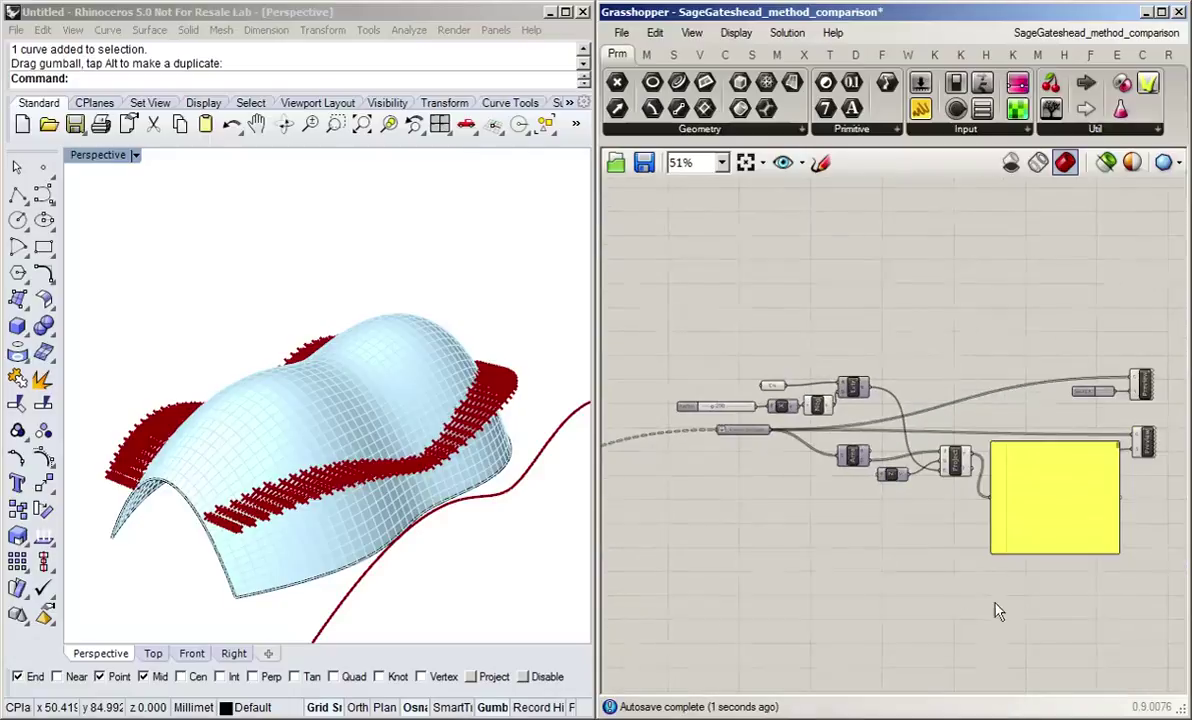
# Widen the panel to fit each point on one line and look through the list of projected points.
pyautogui.moveTo(998, 611); pyautogui.dragTo(759, 524, button='right')
pyautogui.scroll(3, 823, 404)
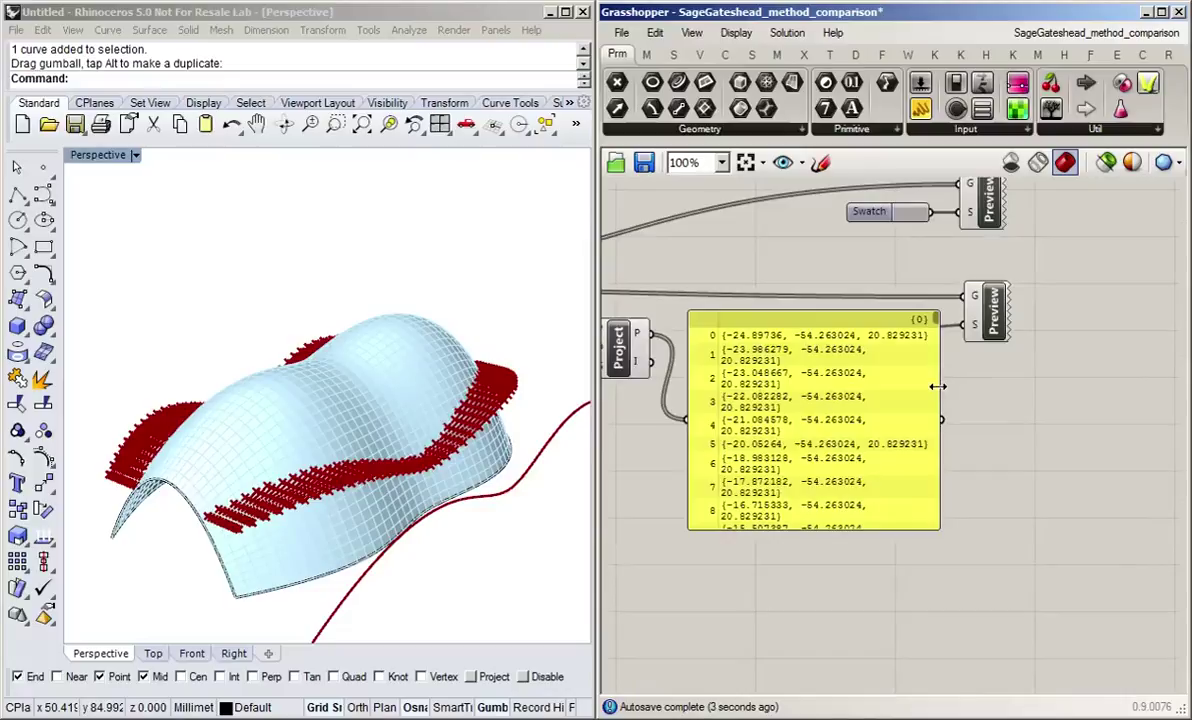
pyautogui.moveTo(937, 387); pyautogui.dragTo(1046, 391)
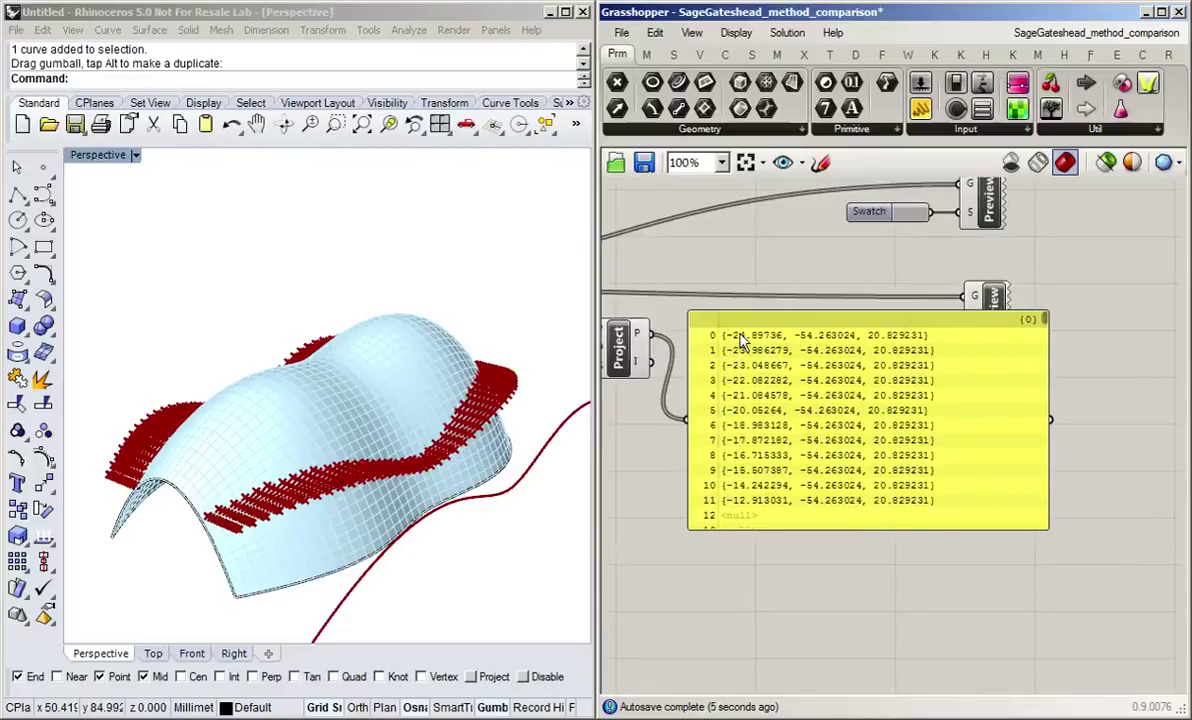
pyautogui.scroll(-1, 859, 447)
pyautogui.scroll(1, 920, 470)
pyautogui.scroll(1, 916, 465)
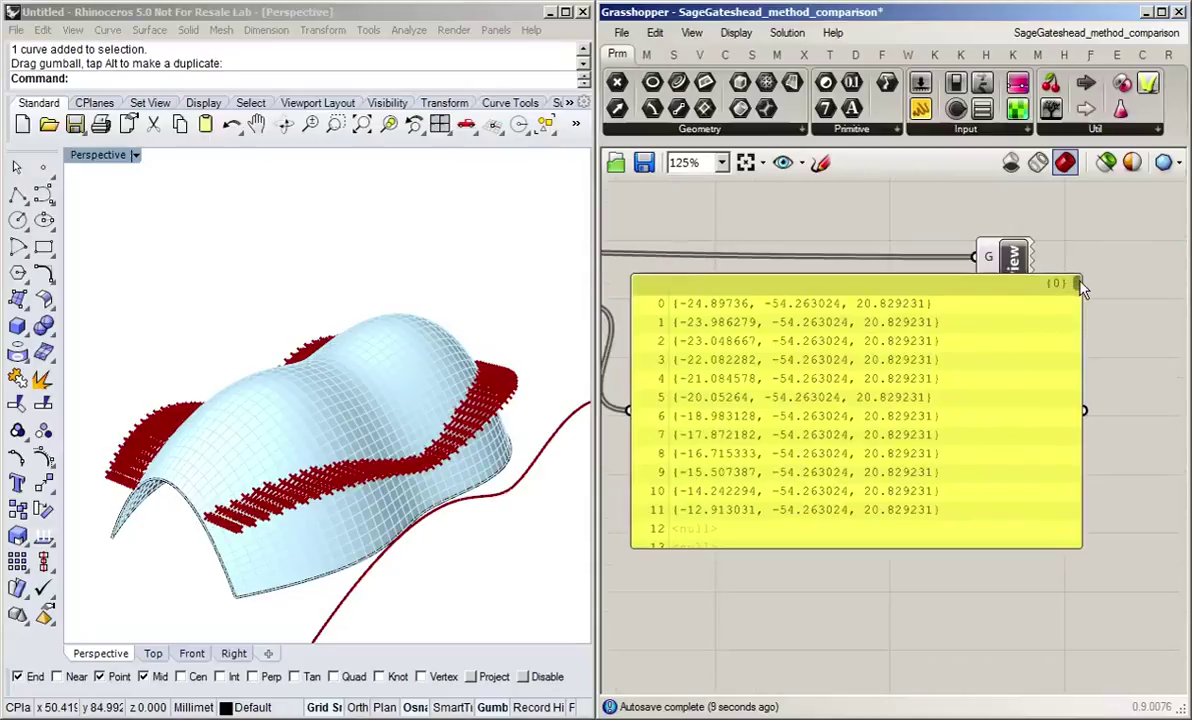
pyautogui.moveTo(1081, 288); pyautogui.dragTo(1080, 300)
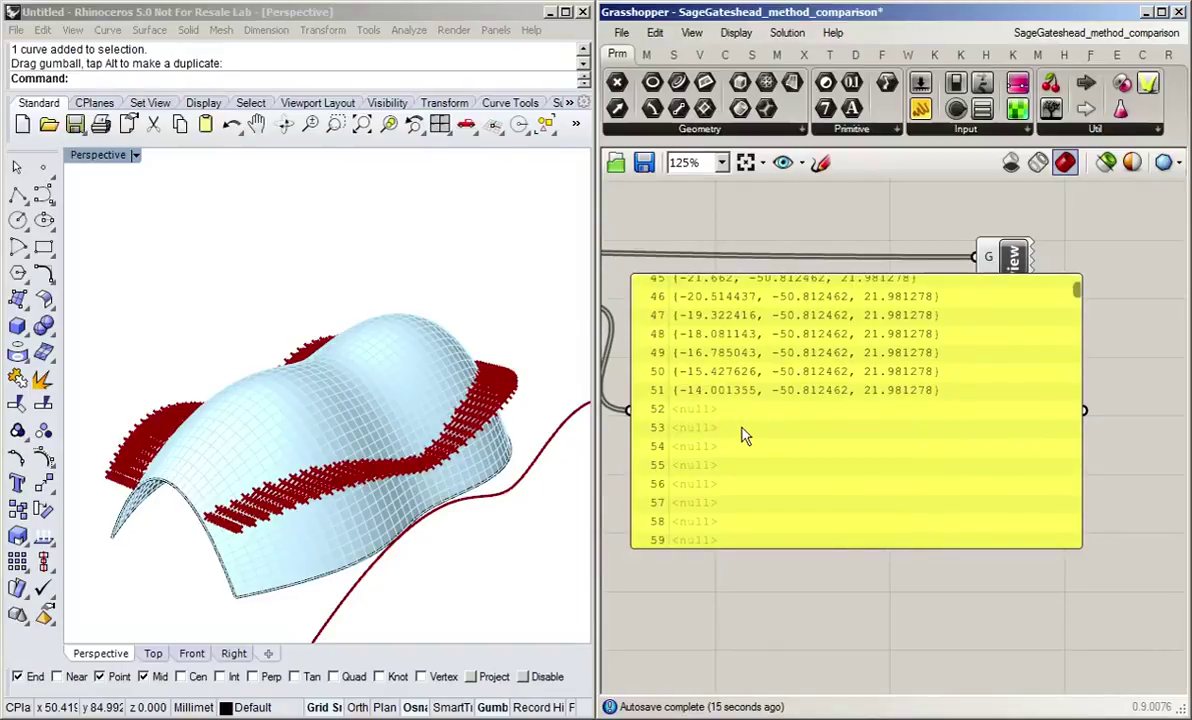
pyautogui.moveTo(1080, 300); pyautogui.dragTo(1005, 266)
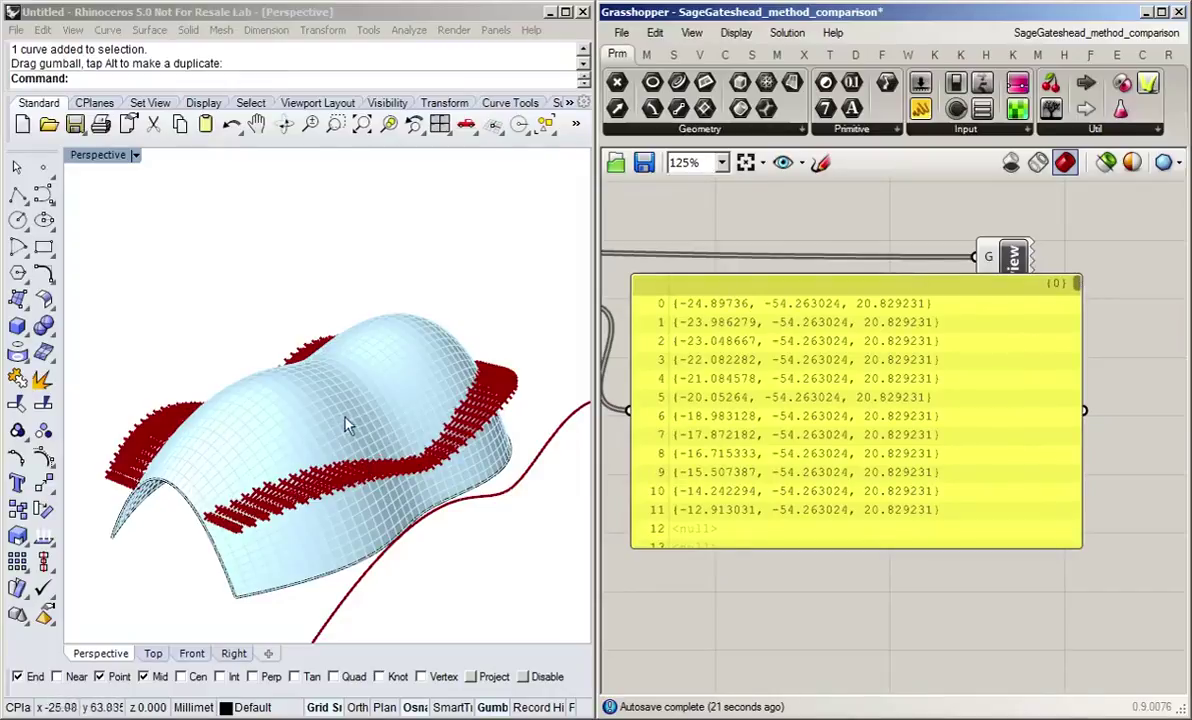
pyautogui.scroll(-2, 743, 224)
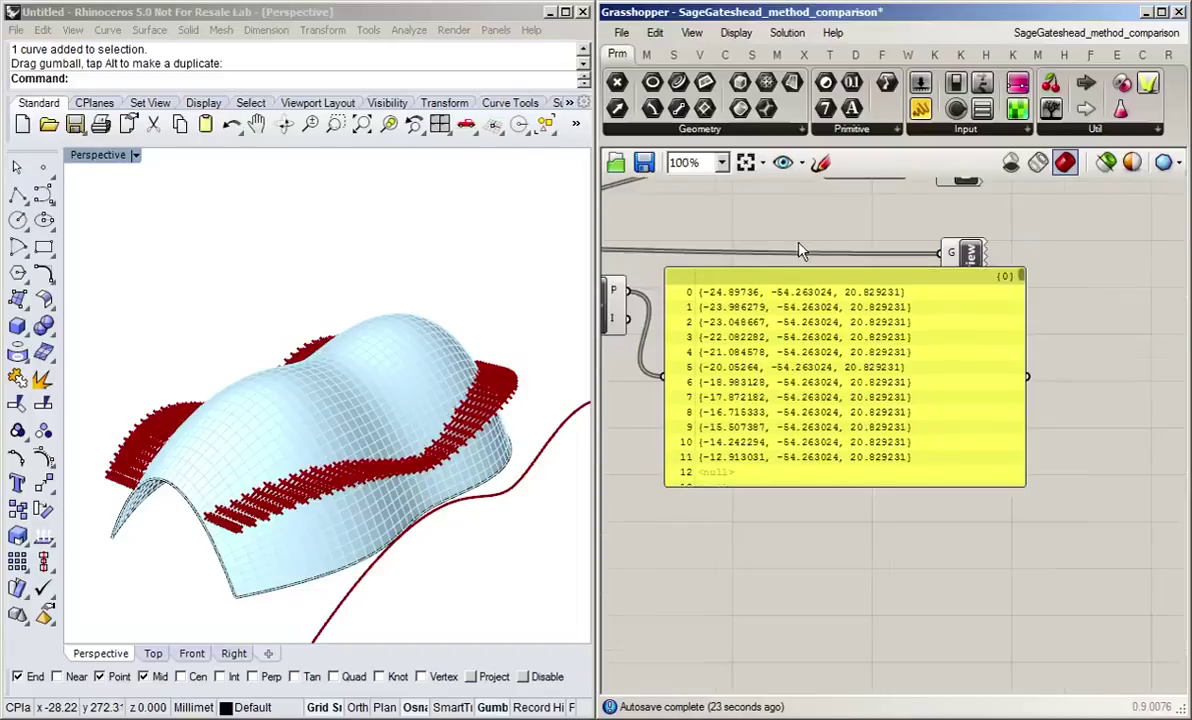
# Move the point list panel below the Project Point component and make it slightly taller.
pyautogui.moveTo(743, 224); pyautogui.dragTo(970, 280, button='right')
pyautogui.moveTo(940, 305); pyautogui.dragTo(776, 423)
pyautogui.click(910, 347)
pyautogui.scroll(-1, 910, 347)
pyautogui.moveTo(988, 349); pyautogui.dragTo(876, 359, button='right')
pyautogui.scroll(1, 790, 352)
pyautogui.moveTo(790, 360); pyautogui.dragTo(892, 370, button='right')
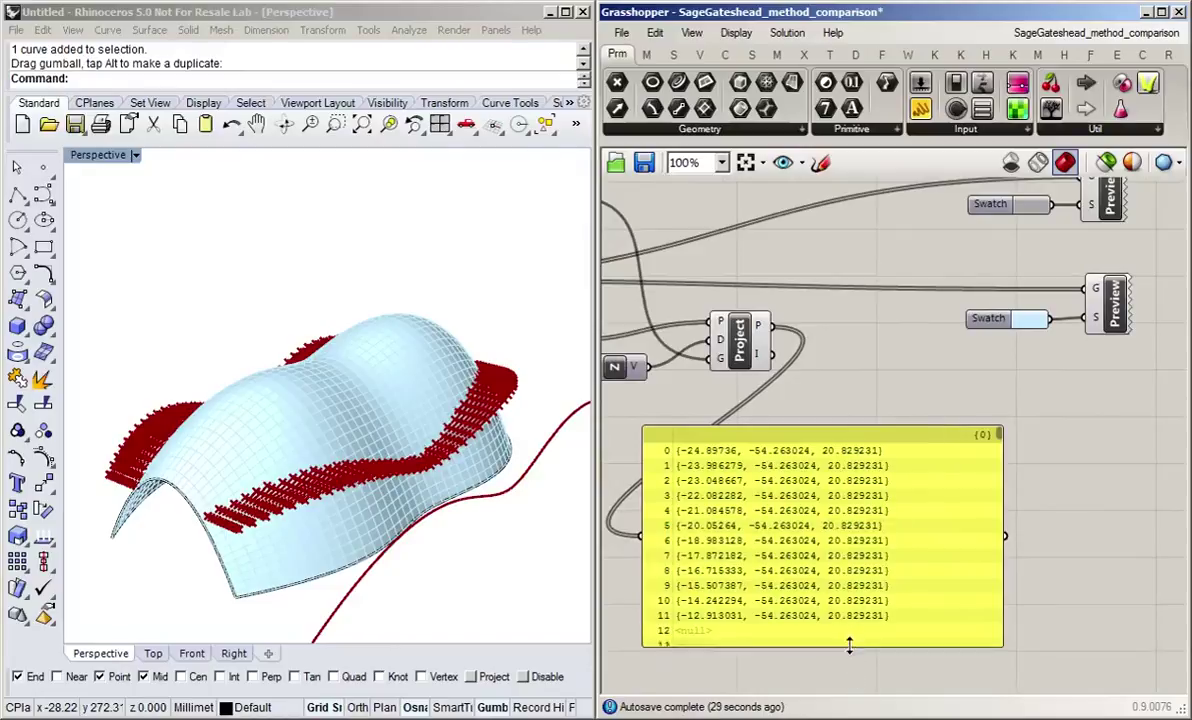
pyautogui.moveTo(800, 644); pyautogui.dragTo(800, 680)
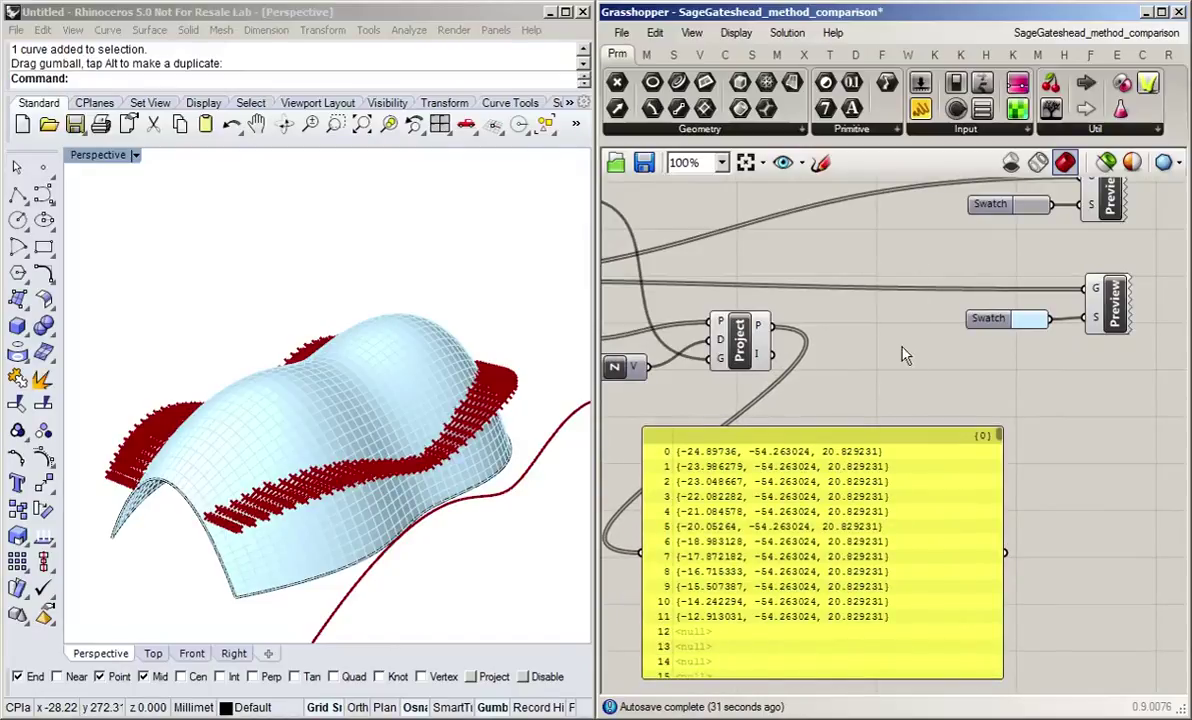
# Shift both swatches and their Custom Preview components farther away to make room beside Project Point.
pyautogui.moveTo(1004, 355); pyautogui.dragTo(868, 401, button='right')
pyautogui.moveTo(1052, 198); pyautogui.dragTo(806, 428)
pyautogui.moveTo(978, 362); pyautogui.dragTo(1170, 361)
pyautogui.click(955, 474)
pyautogui.scroll(-1, 915, 455)
pyautogui.moveTo(891, 447); pyautogui.dragTo(955, 427, button='right')
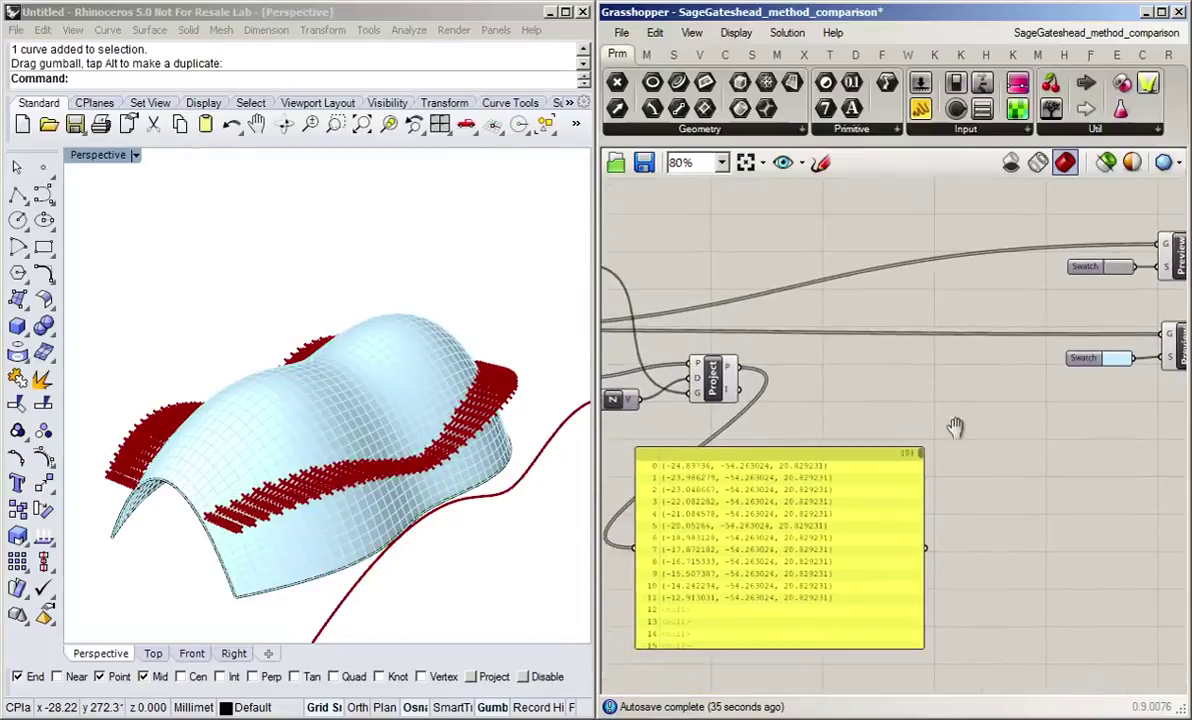
# Add a Dispatch component between Project Point and the preview components.
pyautogui.doubleClick(948, 400)
pyautogui.write('disp')
pyautogui.press('Return')
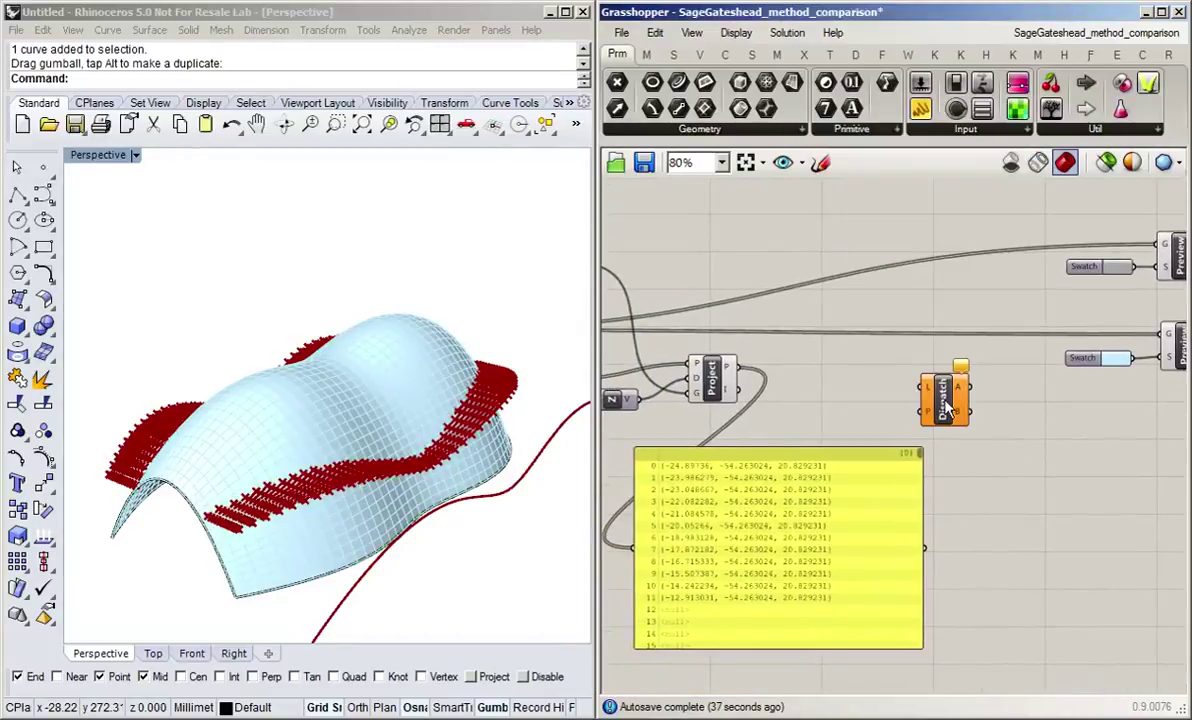
pyautogui.moveTo(948, 405); pyautogui.dragTo(885, 382)
pyautogui.scroll(2, 868, 382)
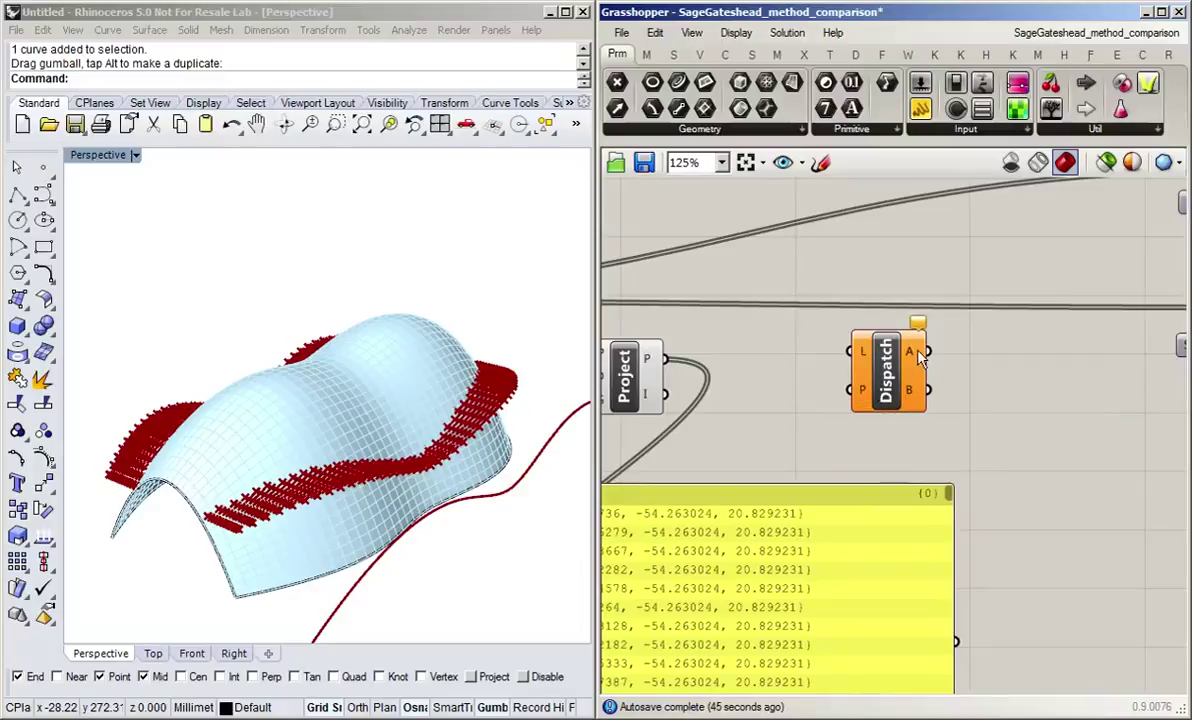
pyautogui.moveTo(794, 455); pyautogui.dragTo(878, 436, button='right')
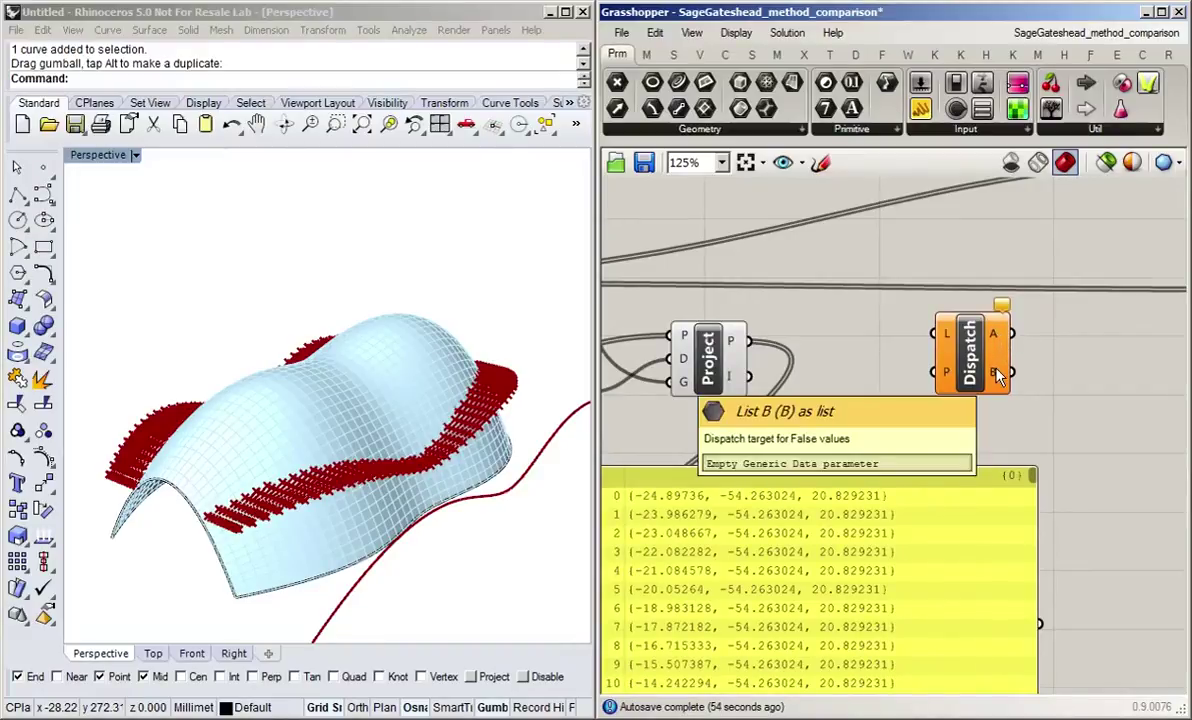
pyautogui.scroll(-2, 962, 360)
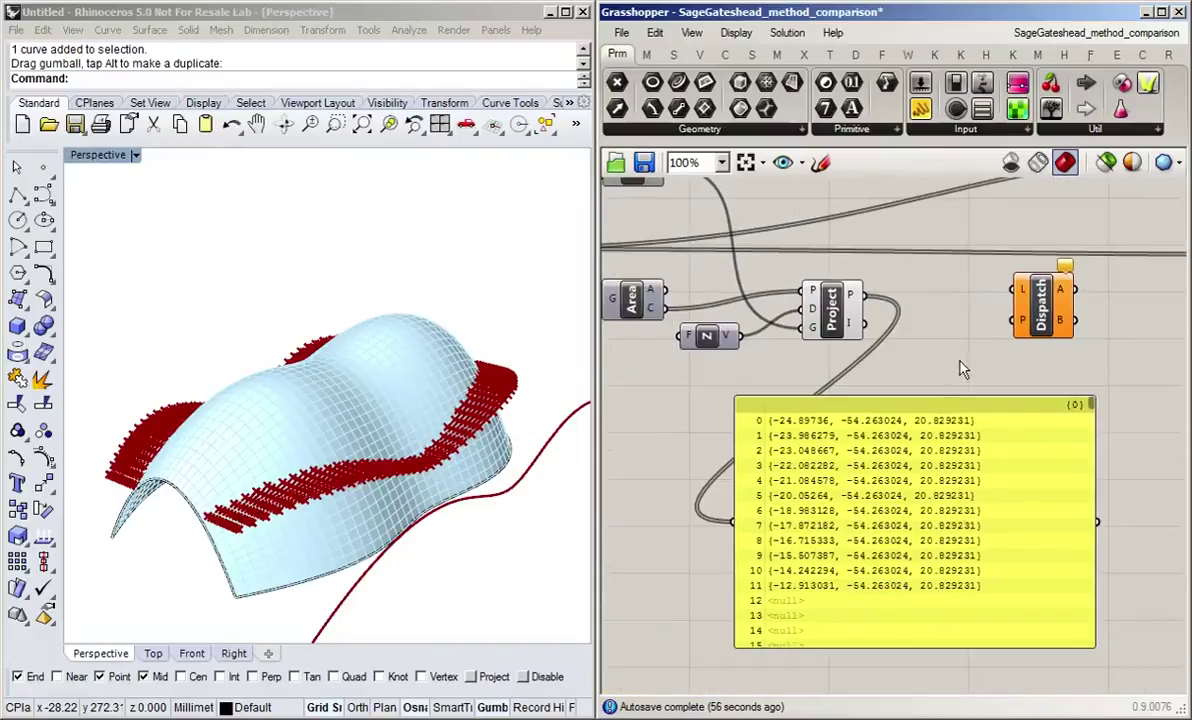
pyautogui.moveTo(962, 368); pyautogui.dragTo(918, 314, button='right')
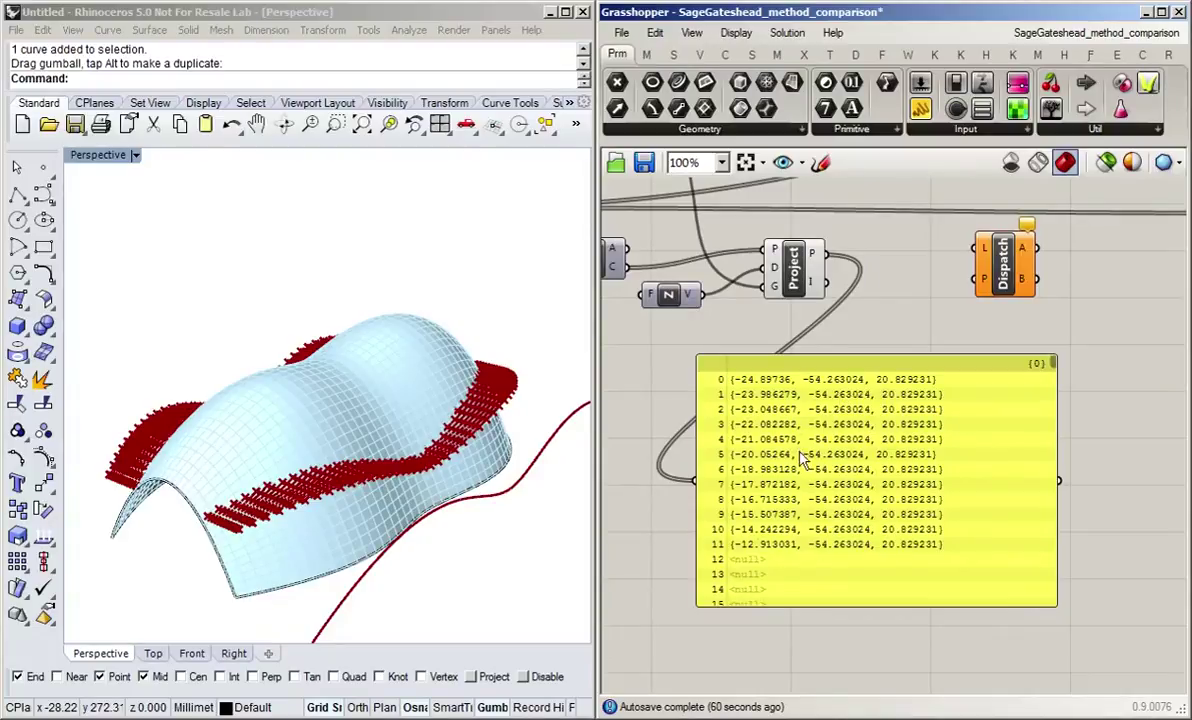
pyautogui.moveTo(911, 311); pyautogui.dragTo(806, 314, button='right')
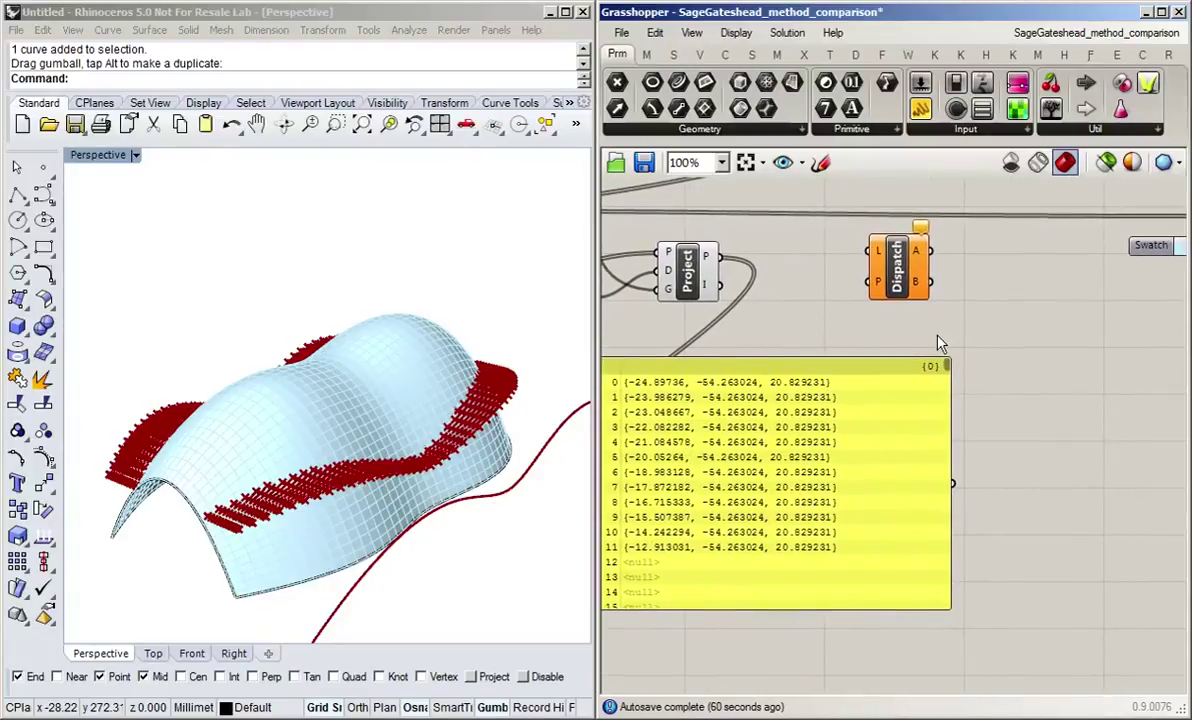
# Add a Null Item component between Project Point and Dispatch.
pyautogui.doubleClick(815, 333)
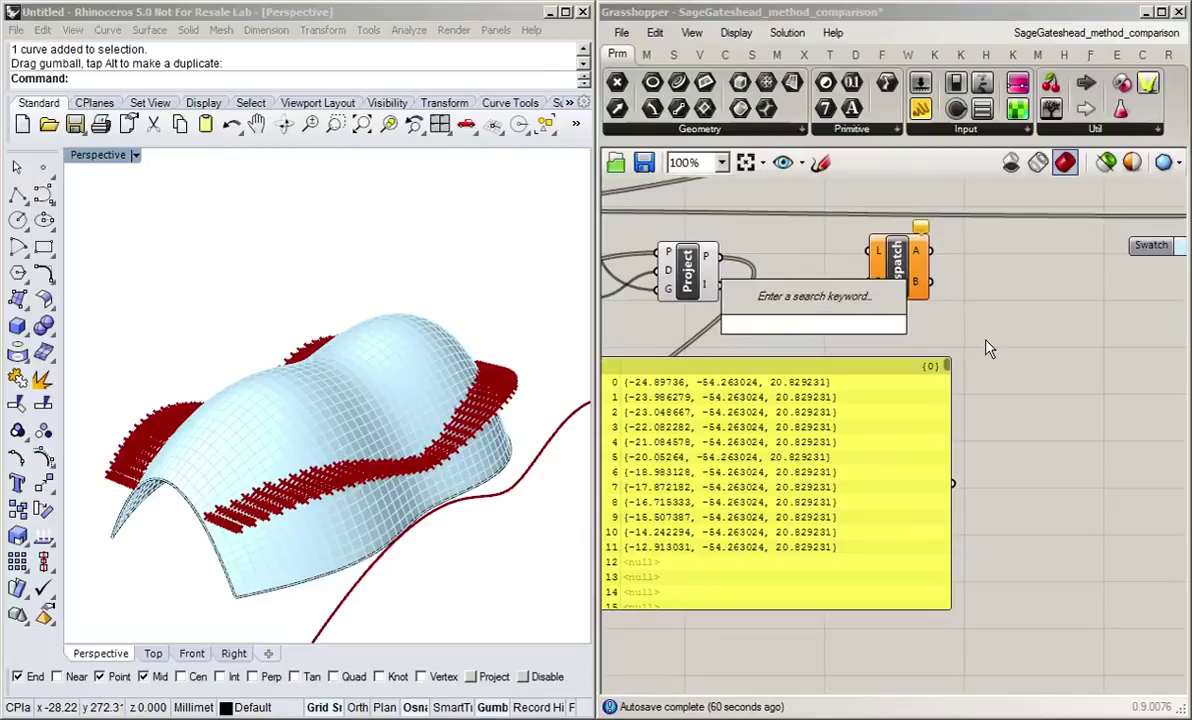
pyautogui.write('nul')
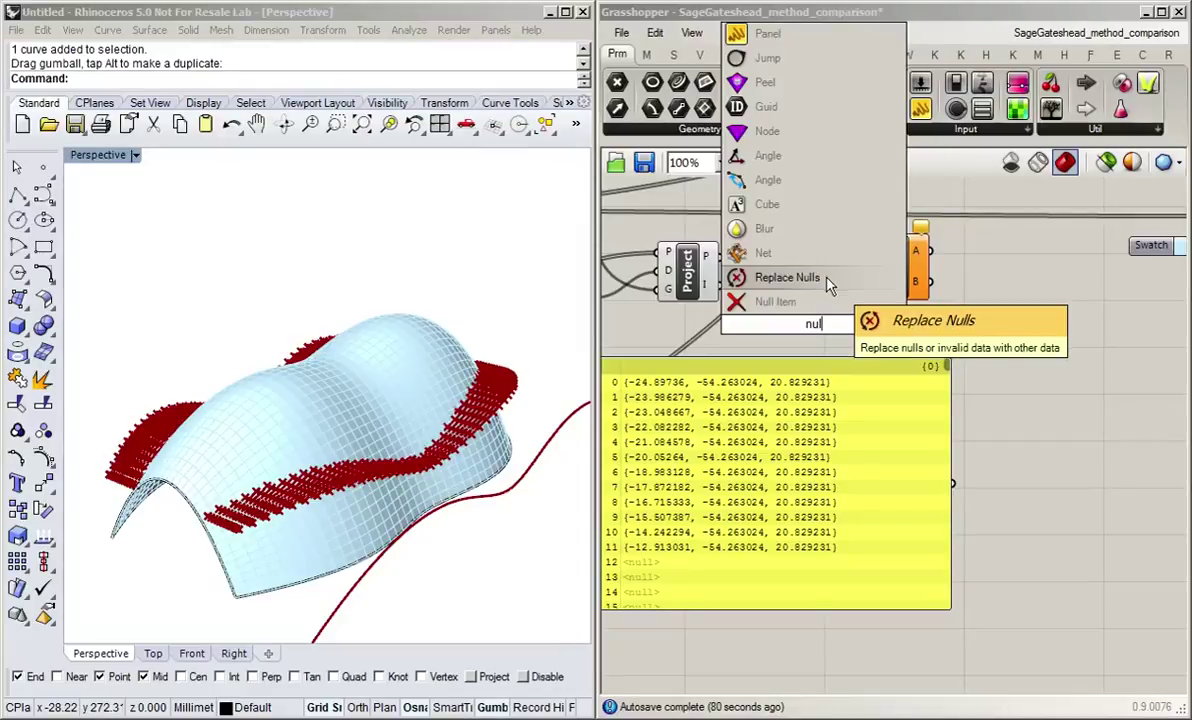
pyautogui.click(828, 302)
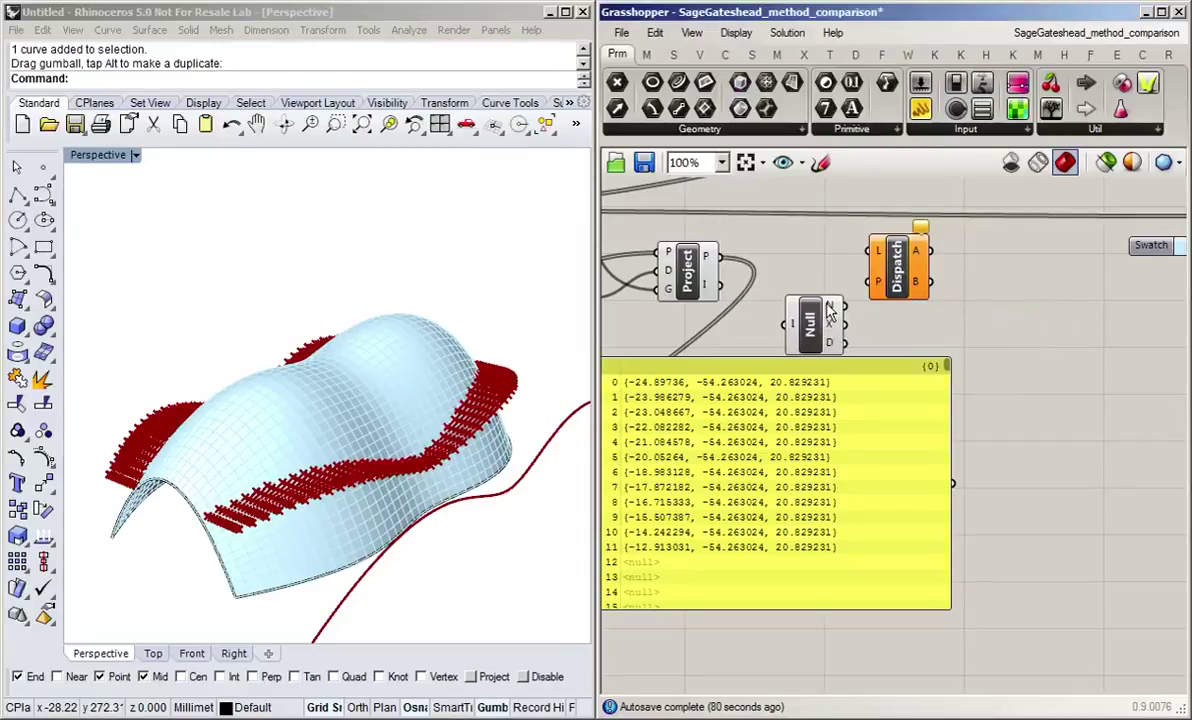
pyautogui.moveTo(782, 338); pyautogui.dragTo(782, 290)
pyautogui.scroll(2, 782, 290)
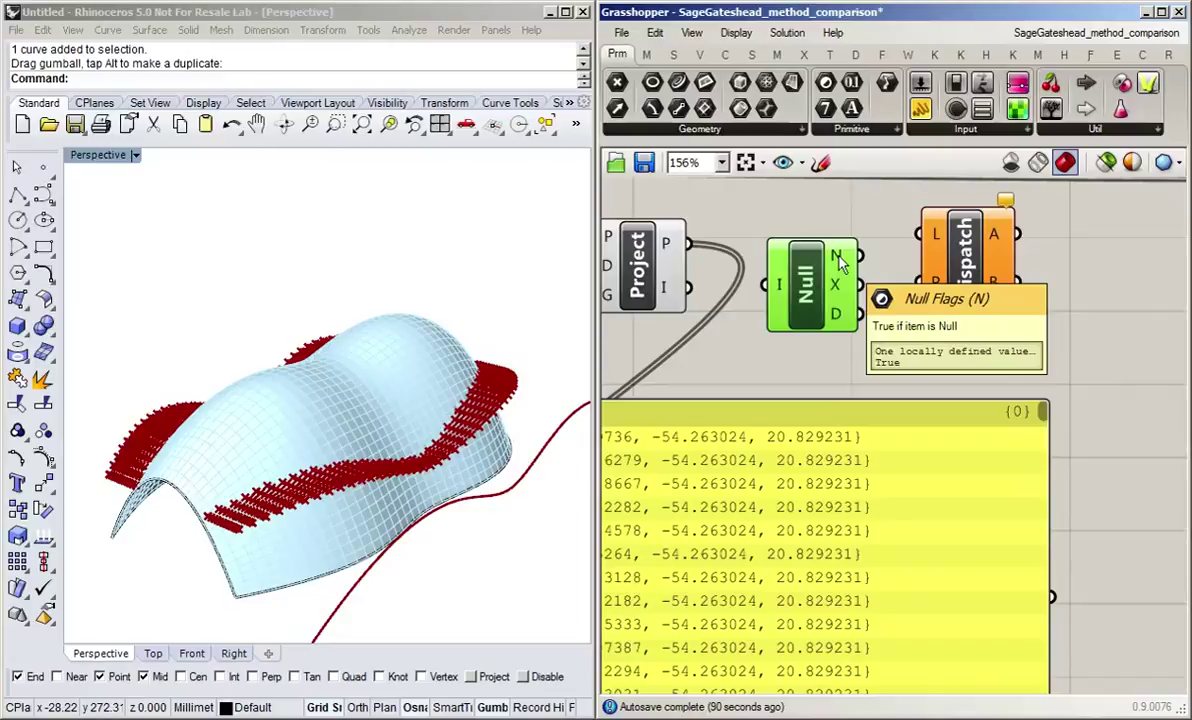
# Wire Project Point's P output to Null Item's I input.
pyautogui.click(790, 224)
pyautogui.scroll(-1, 791, 222)
pyautogui.moveTo(709, 238); pyautogui.dragTo(770, 271)
# Add a second panel and place it beside the projected point list.
pyautogui.doubleClick(852, 305)
pyautogui.write('p')
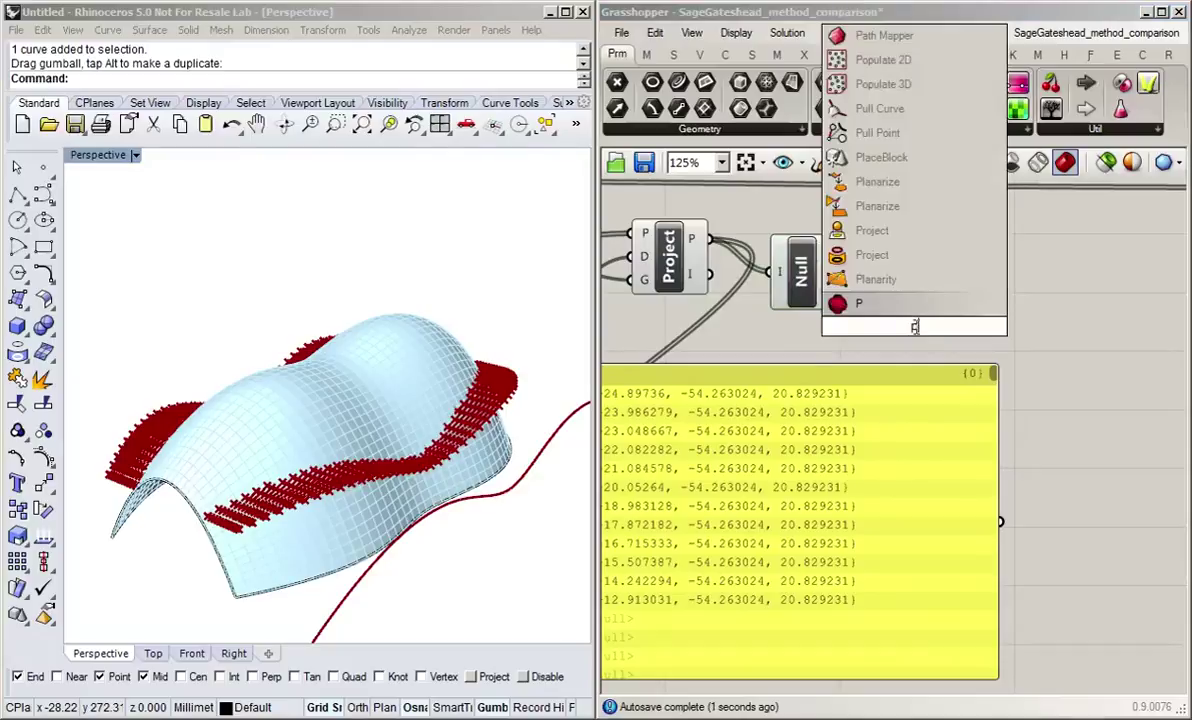
pyautogui.write('an')
pyautogui.press('Return')
pyautogui.scroll(-2, 981, 357)
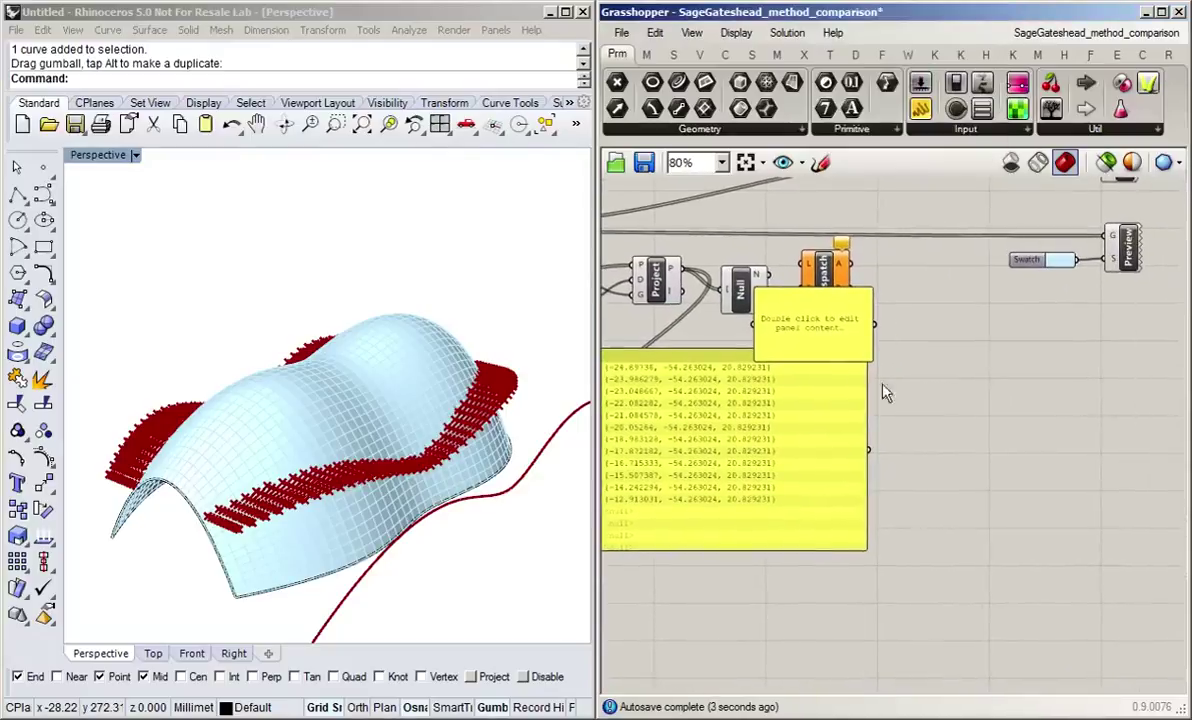
pyautogui.moveTo(809, 333); pyautogui.dragTo(953, 394)
# Wire Null Item's N output into the new panel and make the panel taller to compare both lists.
pyautogui.moveTo(769, 275); pyautogui.dragTo(898, 386)
pyautogui.moveTo(942, 424); pyautogui.dragTo(951, 631)
pyautogui.click(838, 623)
pyautogui.scroll(1, 859, 514)
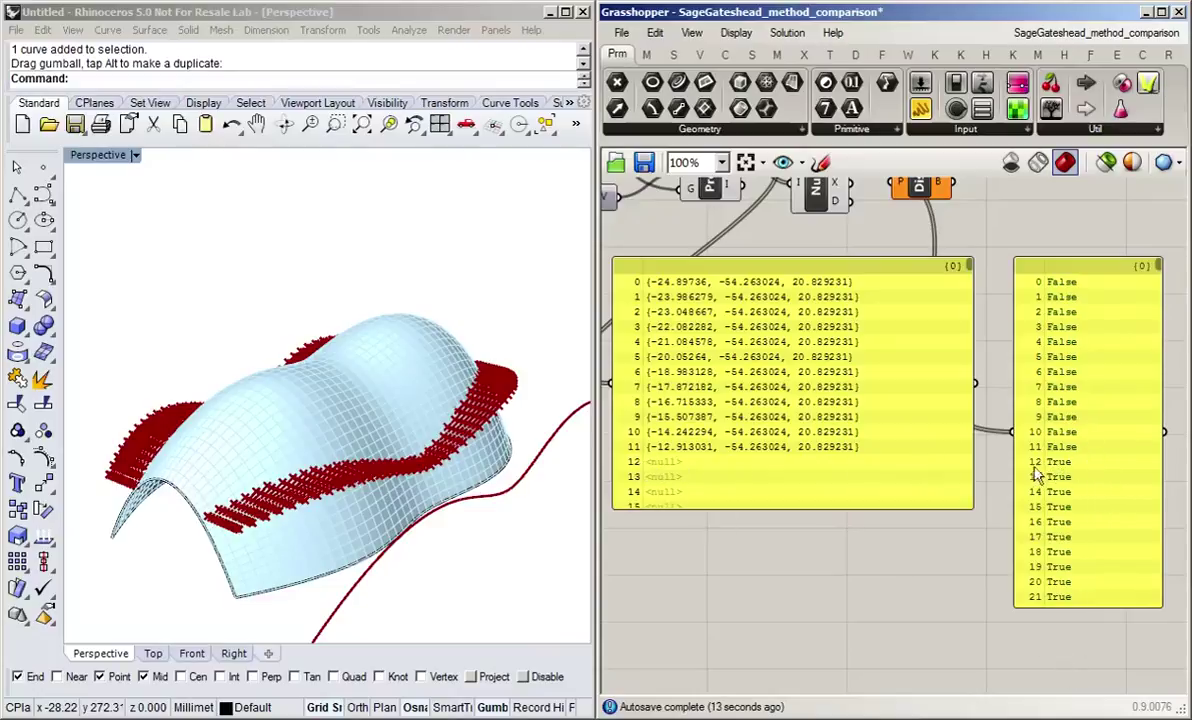
# Move Dispatch farther from Null Item and check what its A and B outputs deliver.
pyautogui.moveTo(992, 225); pyautogui.dragTo(980, 358, button='right')
pyautogui.moveTo(905, 313); pyautogui.dragTo(950, 307)
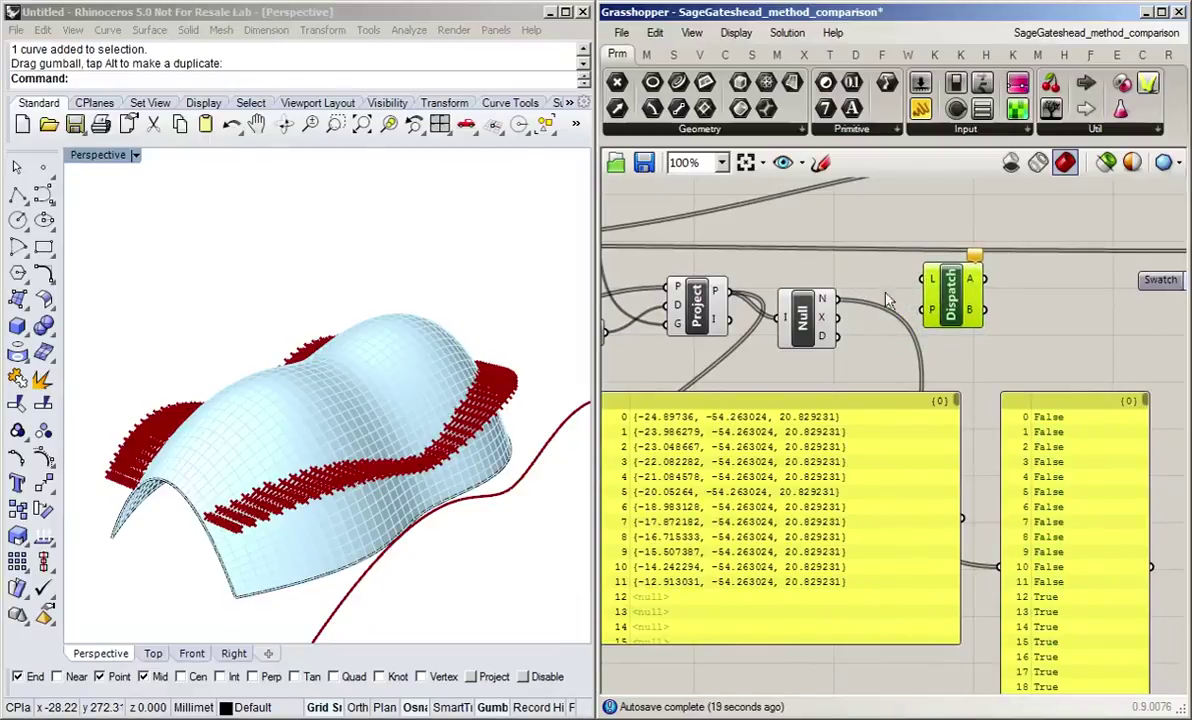
pyautogui.moveTo(1032, 346); pyautogui.dragTo(996, 320, button='right')
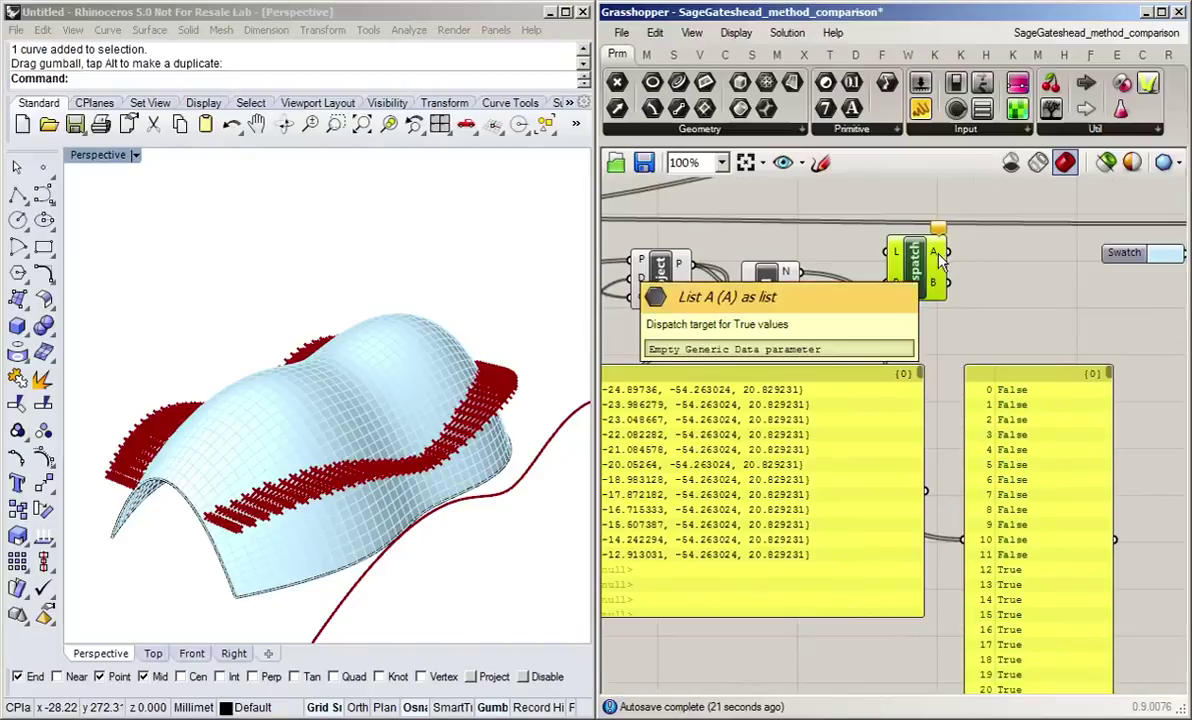
pyautogui.moveTo(858, 362); pyautogui.dragTo(912, 350, button='right')
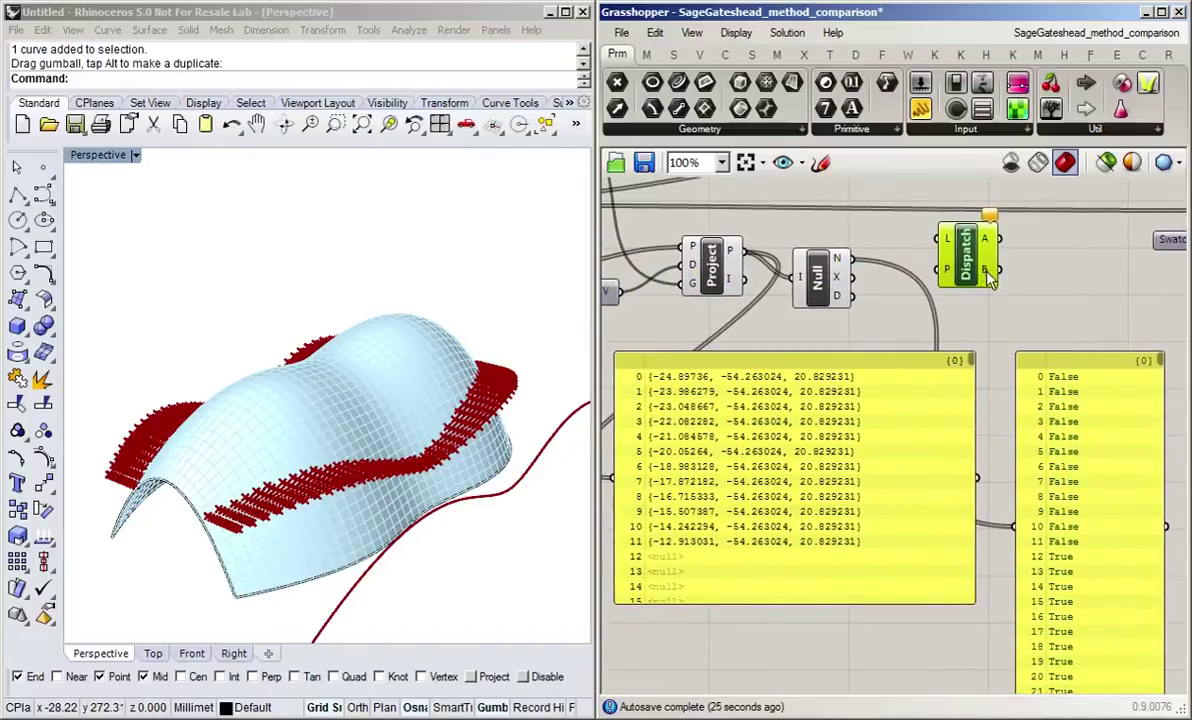
pyautogui.moveTo(988, 278)
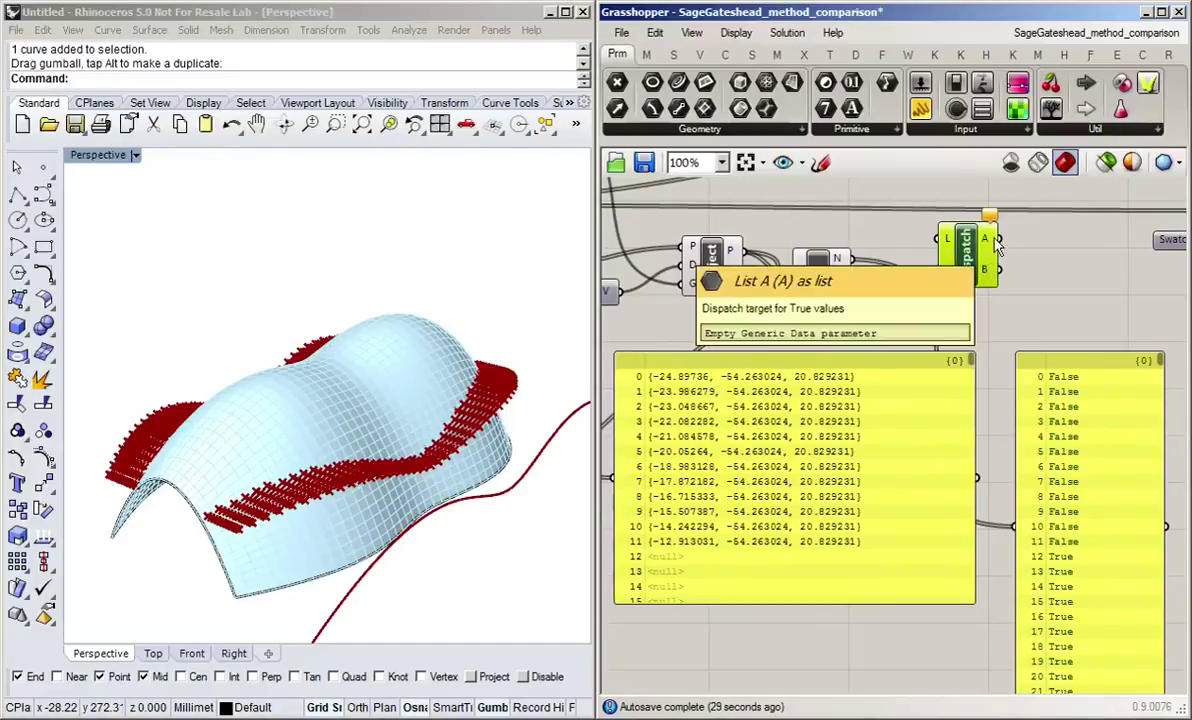
pyautogui.scroll(-2, 1030, 290)
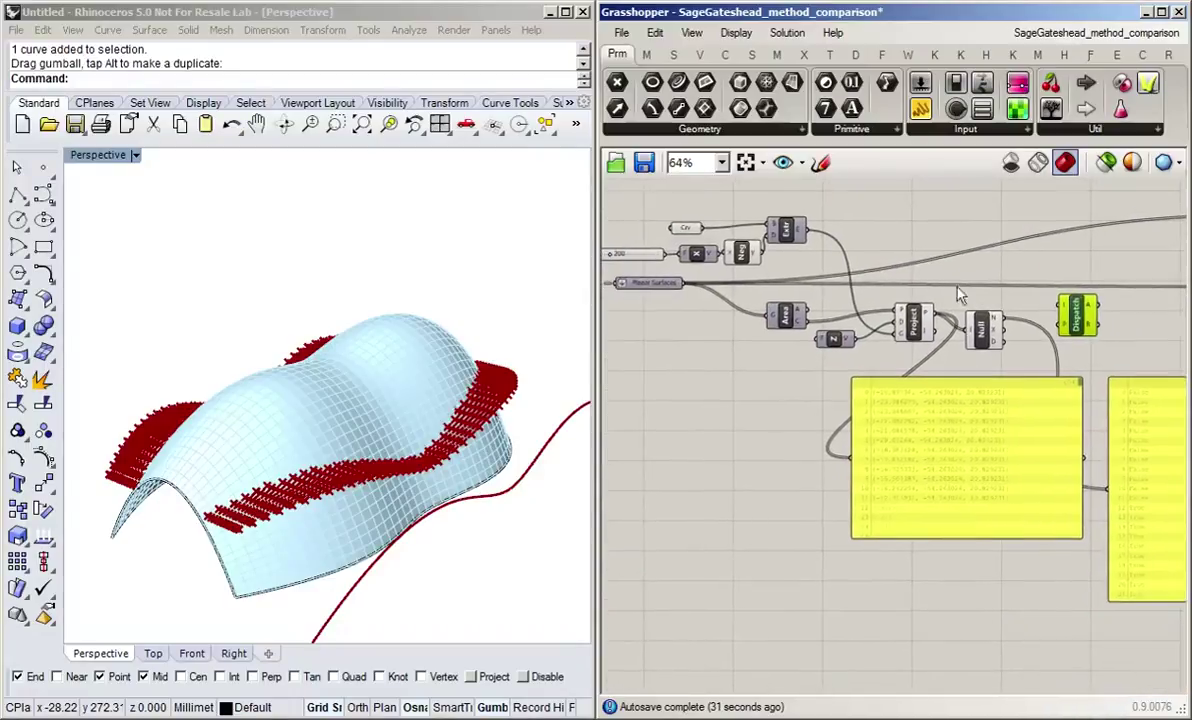
# Place Dispatch above Null Item between the preview wires and connect the Planar Surfaces output to its L input.
pyautogui.moveTo(684, 284); pyautogui.dragTo(1094, 262)
pyautogui.moveTo(1137, 295); pyautogui.dragTo(925, 305, button='right')
pyautogui.scroll(2, 915, 274)
pyautogui.click(945, 272)
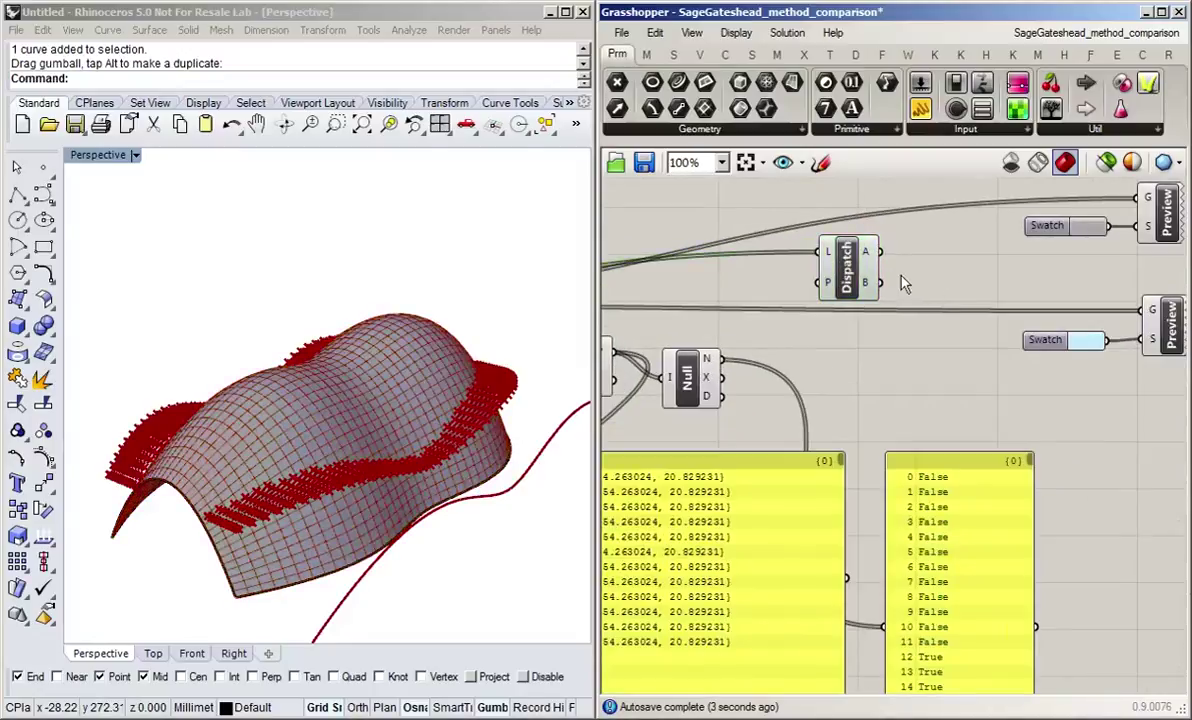
# Hide the preview of the Dispatch component.
pyautogui.click(842, 268)
pyautogui.middleClick(843, 270)
pyautogui.click(902, 218)
pyautogui.click(927, 285)
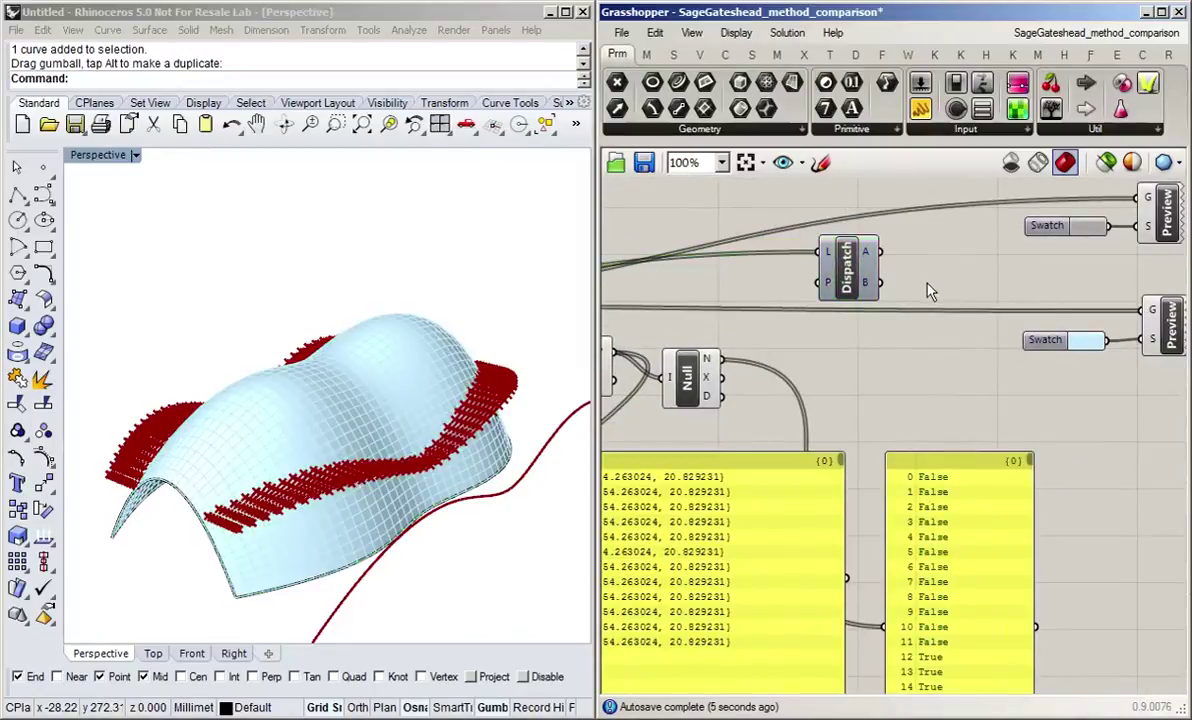
# Connect Null Item's N output to Dispatch's P input and check what the A and B outputs deliver.
pyautogui.moveTo(854, 349); pyautogui.dragTo(954, 371, button='right')
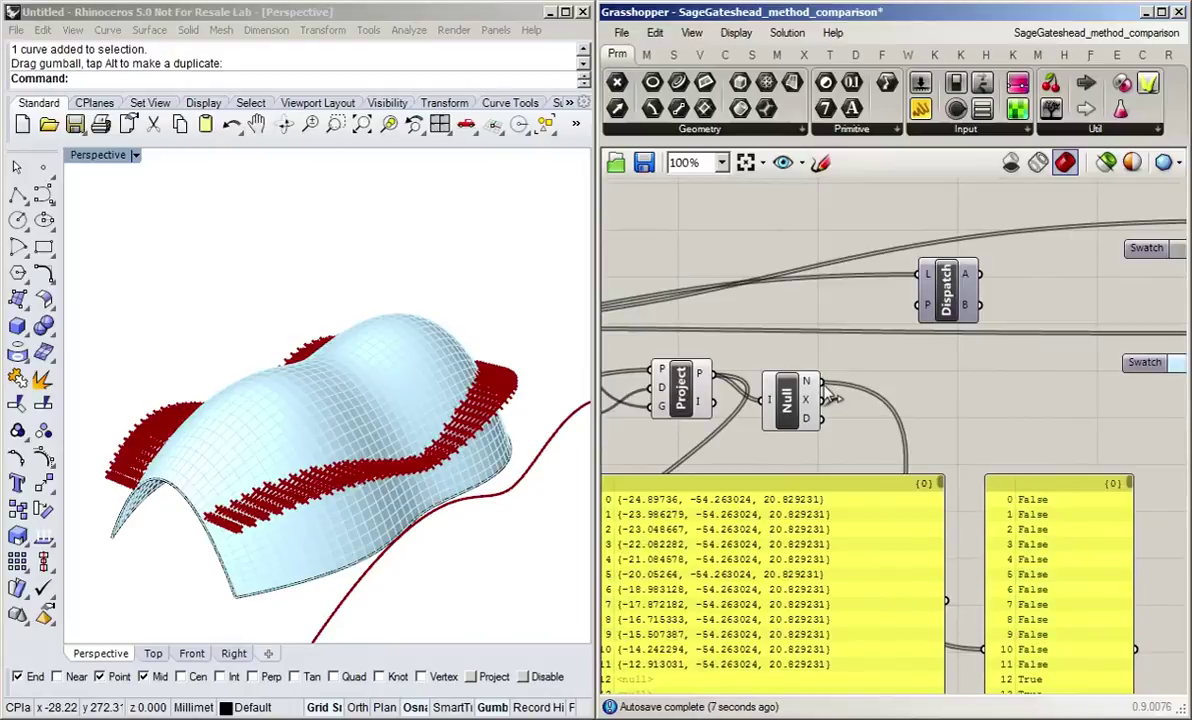
pyautogui.moveTo(822, 381); pyautogui.dragTo(921, 304)
pyautogui.moveTo(1025, 285); pyautogui.dragTo(823, 300, button='right')
pyautogui.moveTo(755, 318); pyautogui.dragTo(776, 313)
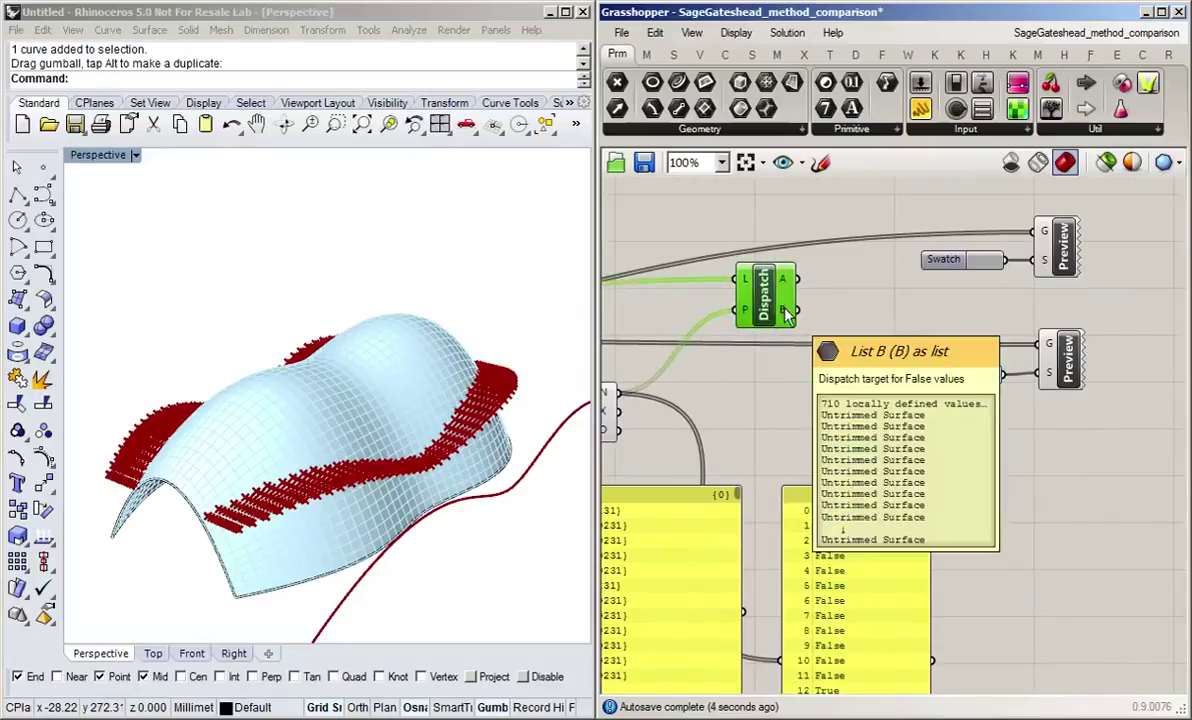
pyautogui.moveTo(788, 284)
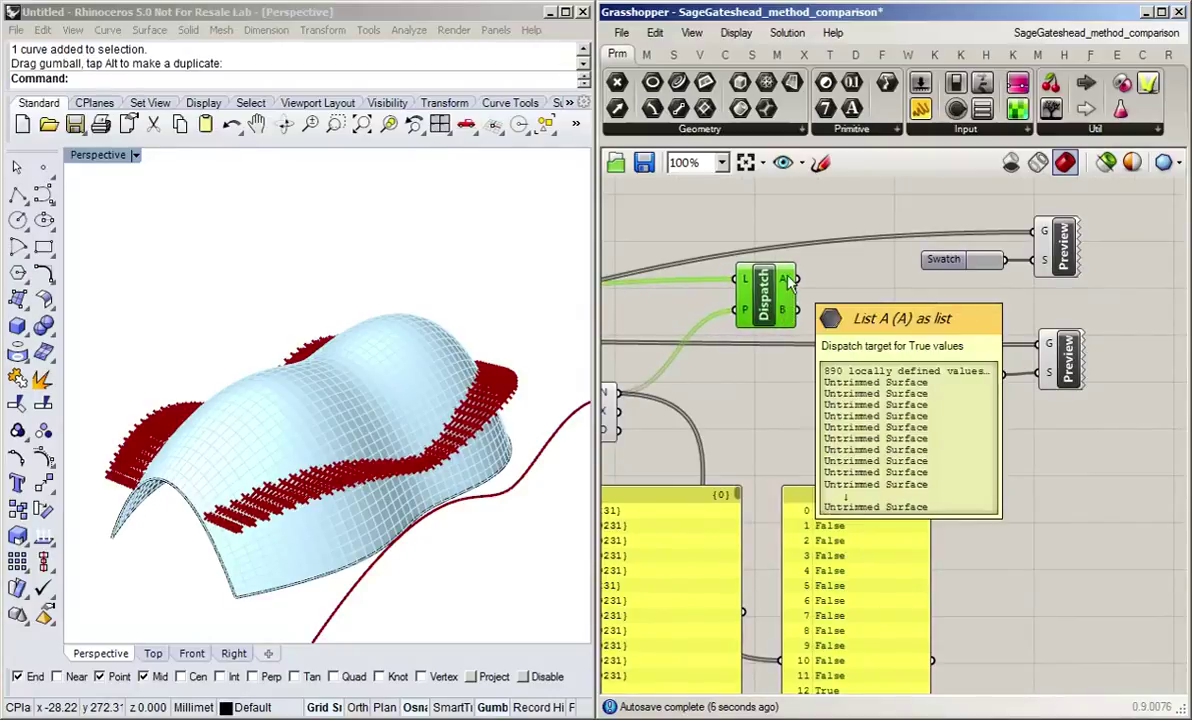
pyautogui.moveTo(789, 316)
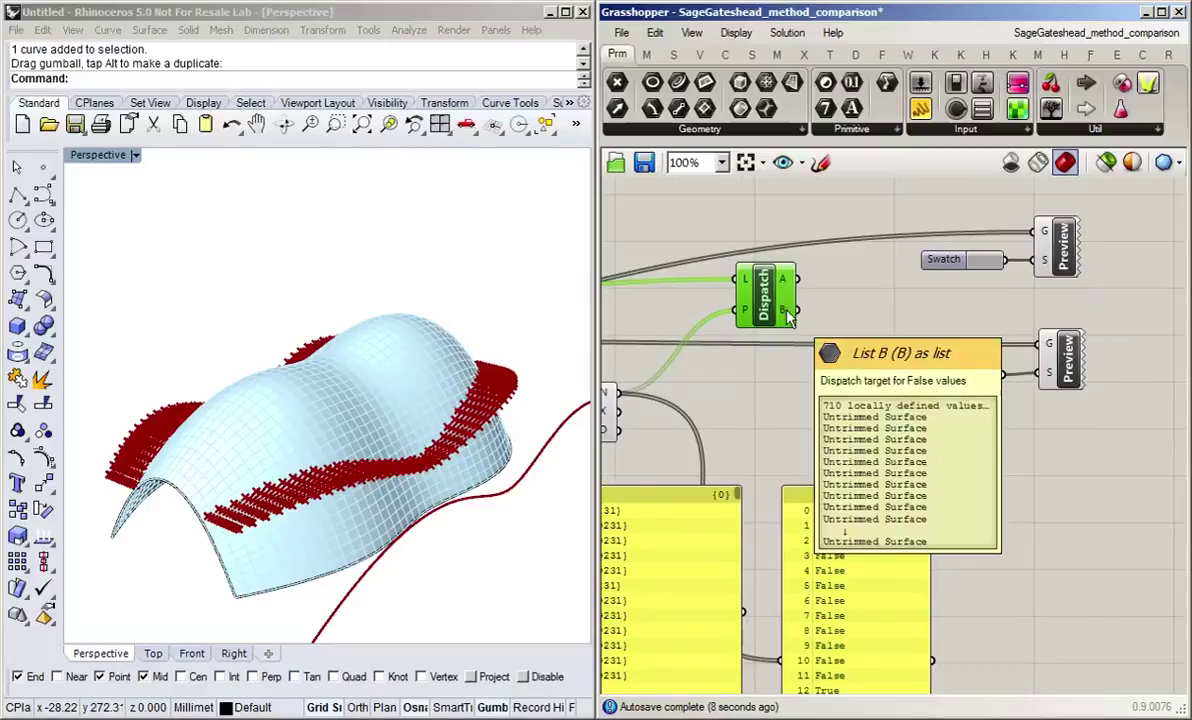
pyautogui.moveTo(860, 314); pyautogui.dragTo(895, 318, button='right')
# Wire Dispatch's B output into the light blue preview and A output into the grey preview, and show the model in the Right view.
pyautogui.moveTo(821, 326)
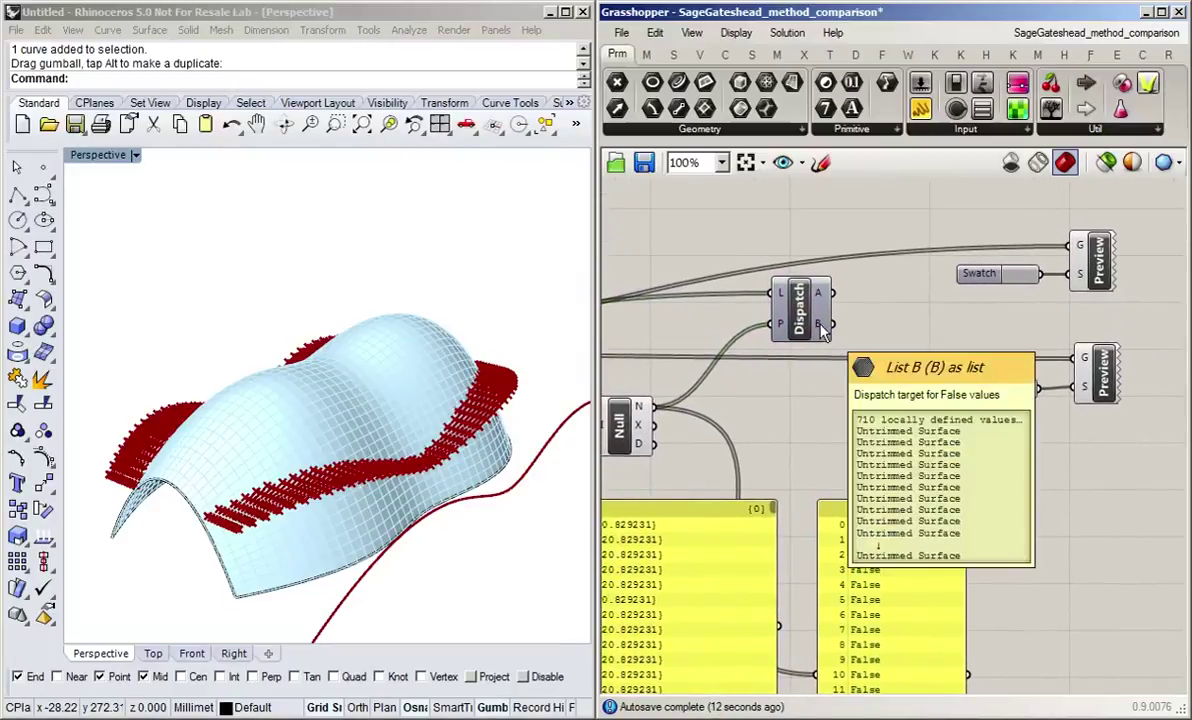
pyautogui.moveTo(821, 326); pyautogui.dragTo(1082, 359)
pyautogui.moveTo(818, 292); pyautogui.dragTo(1078, 245)
pyautogui.moveTo(520, 320); pyautogui.dragTo(252, 394, button='right')
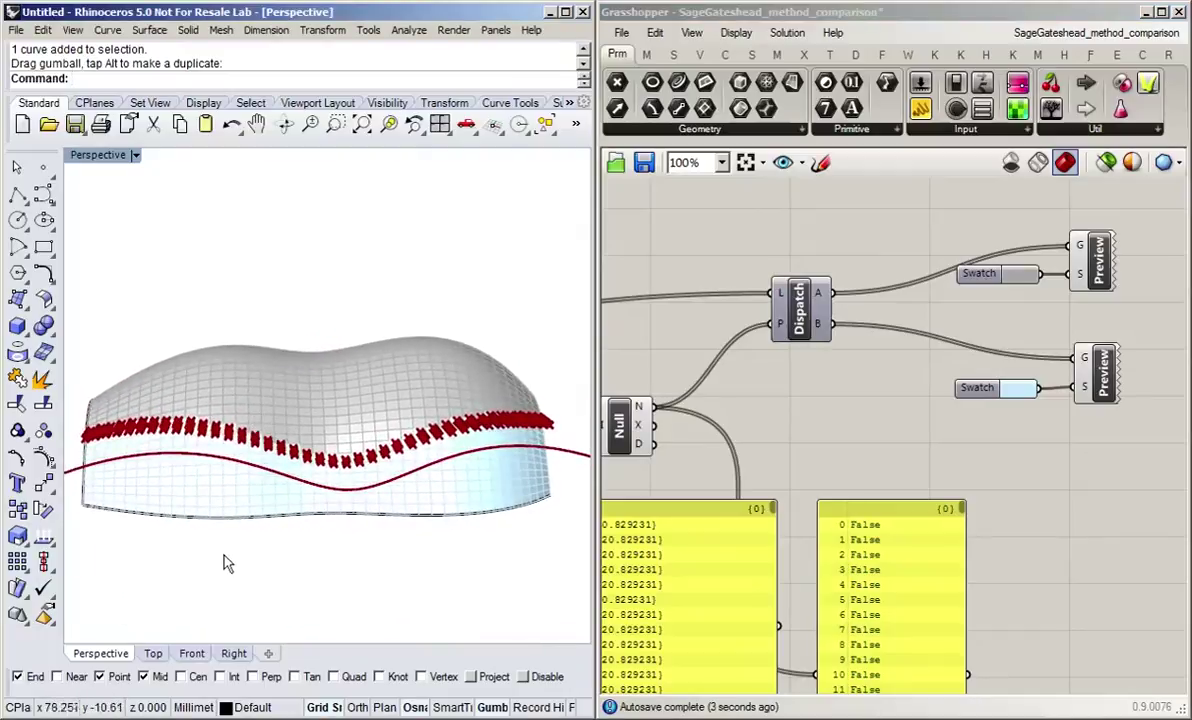
pyautogui.click(233, 653)
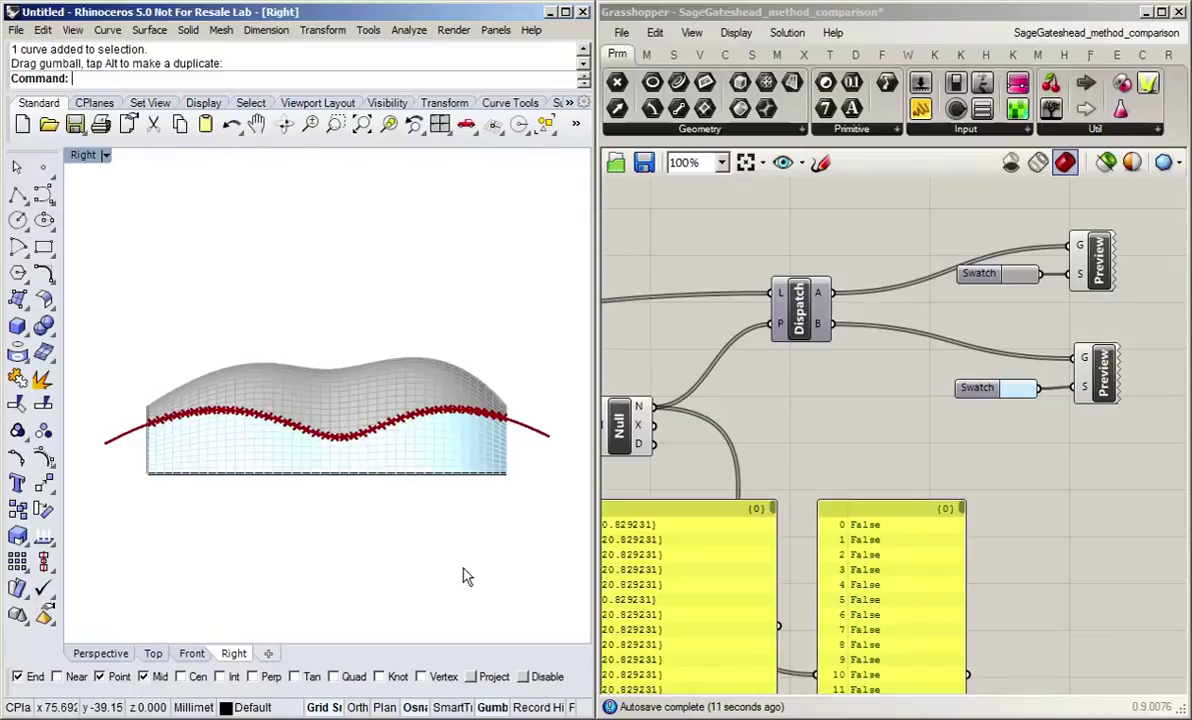
# Hide the preview of the Project and Null Item components and inspect the panel split along the curve in the Right view.
pyautogui.moveTo(730, 473); pyautogui.dragTo(1033, 449, button='right')
pyautogui.moveTo(934, 321); pyautogui.dragTo(805, 429)
pyautogui.middleClick(805, 429)
pyautogui.click(266, 443)
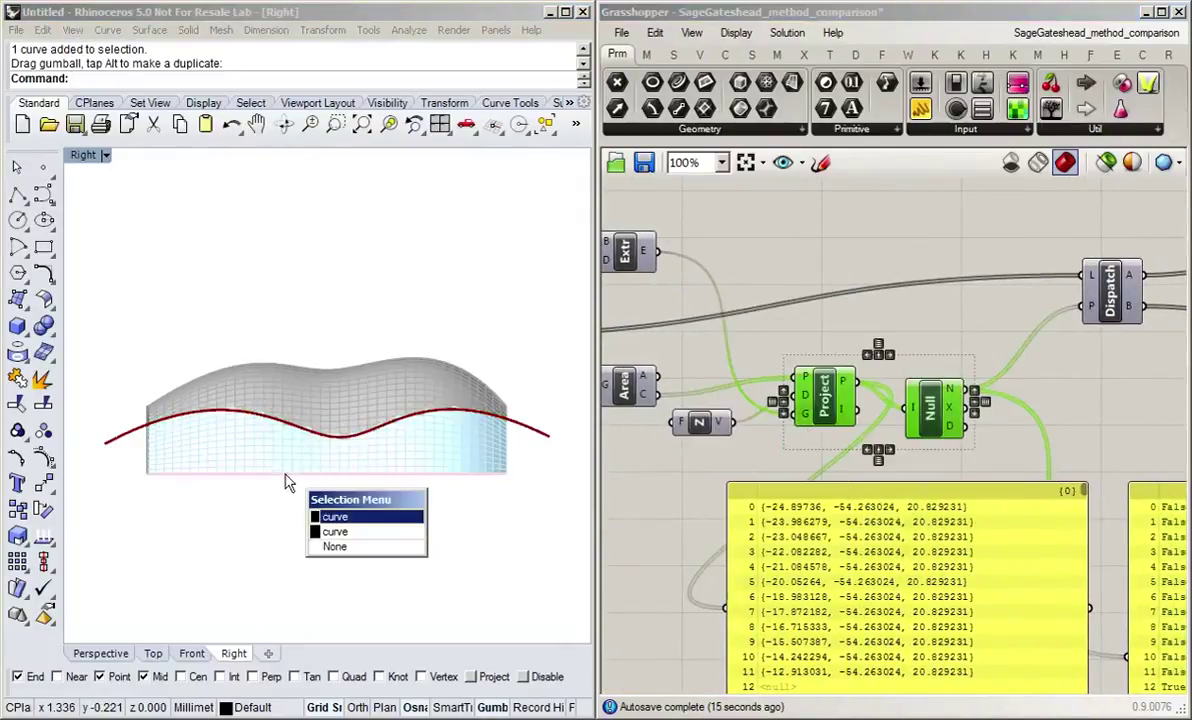
pyautogui.scroll(6, 304, 446)
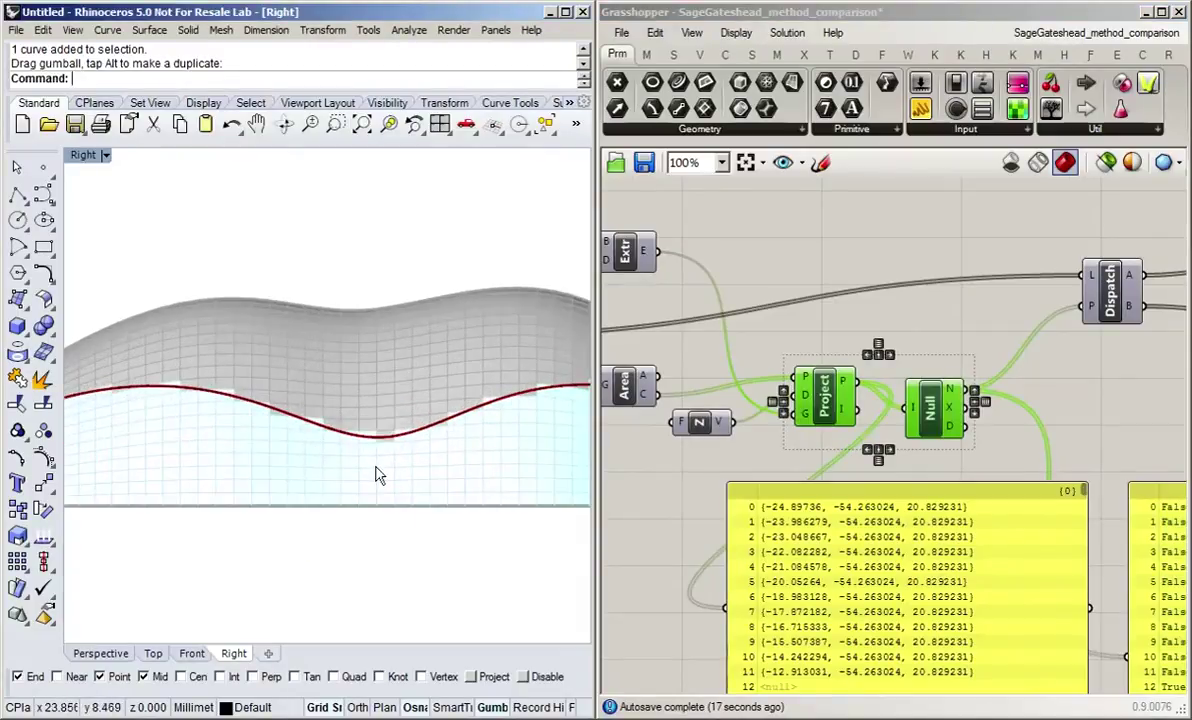
pyautogui.scroll(-4, 376, 467)
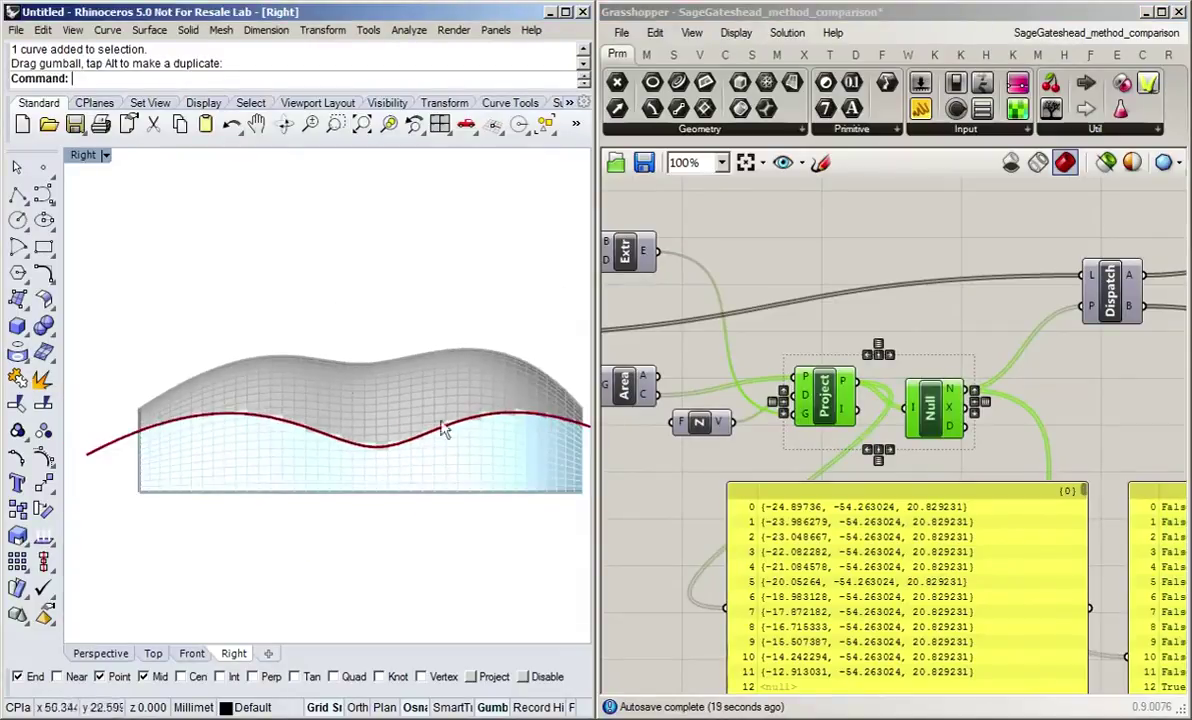
# Move the wavy Rhino curve straight up by about 6 mm and deselect it.
pyautogui.click(110, 452)
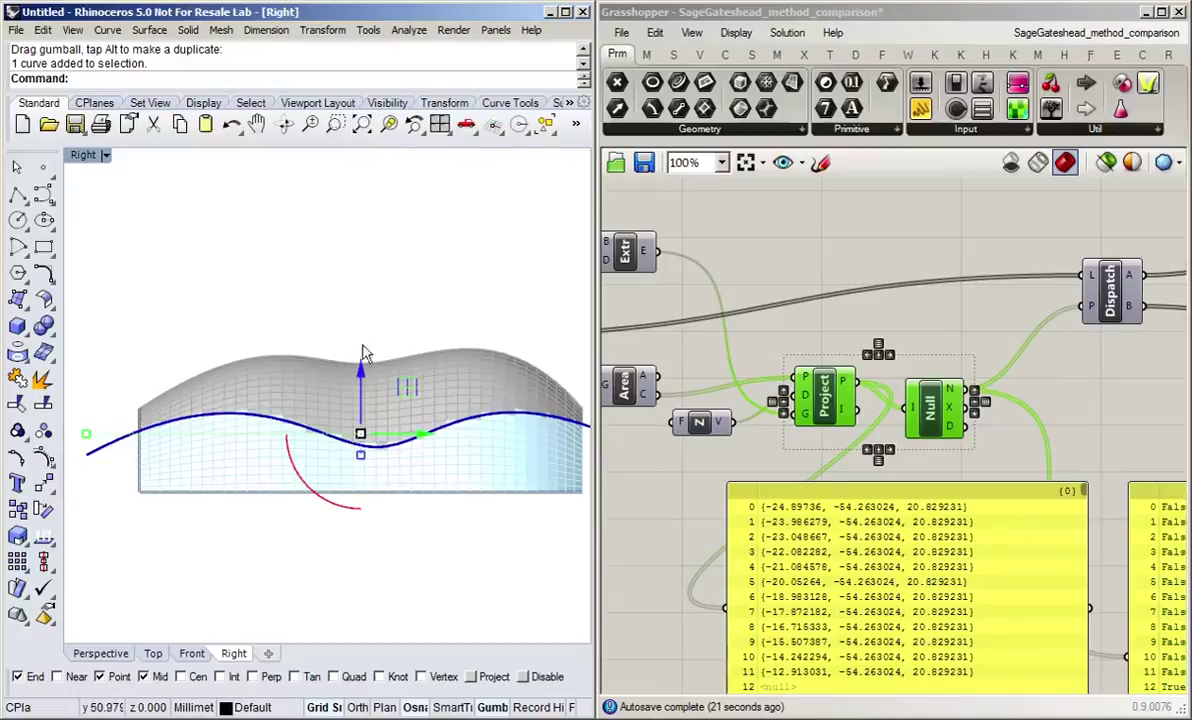
pyautogui.moveTo(363, 375); pyautogui.dragTo(360, 305)
pyautogui.press('Escape')
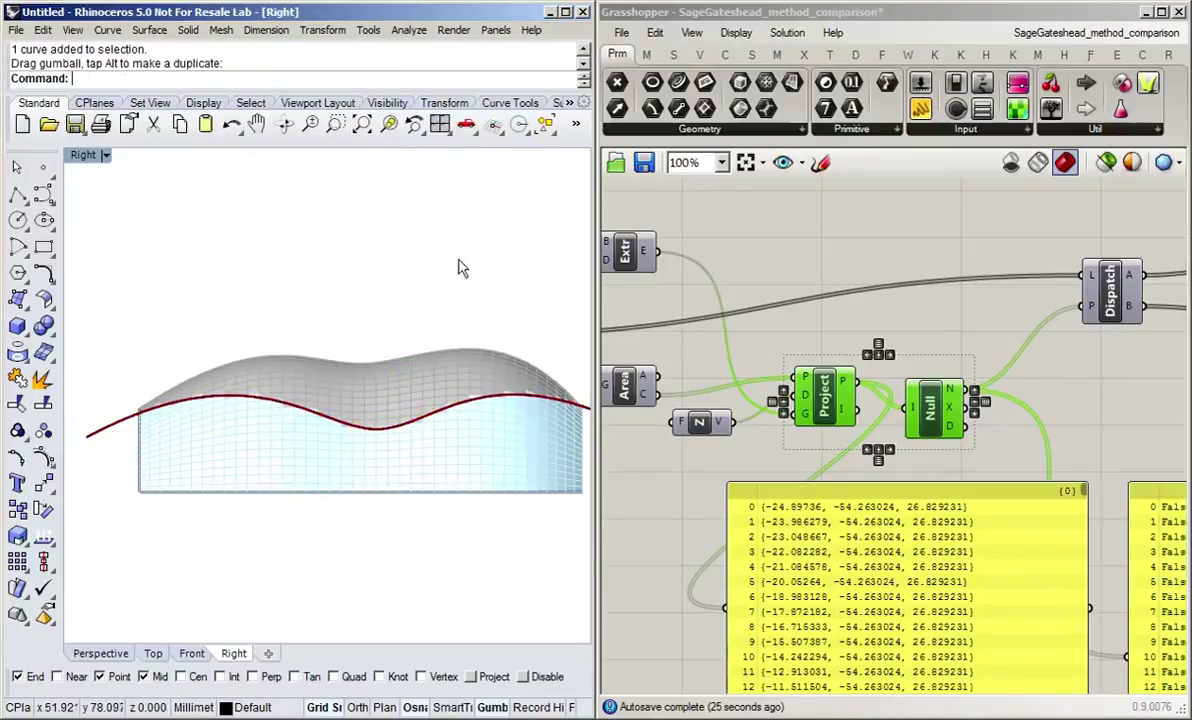
# Place a Similarity component in the empty canvas area above Project and Null Item.
pyautogui.click(821, 333)
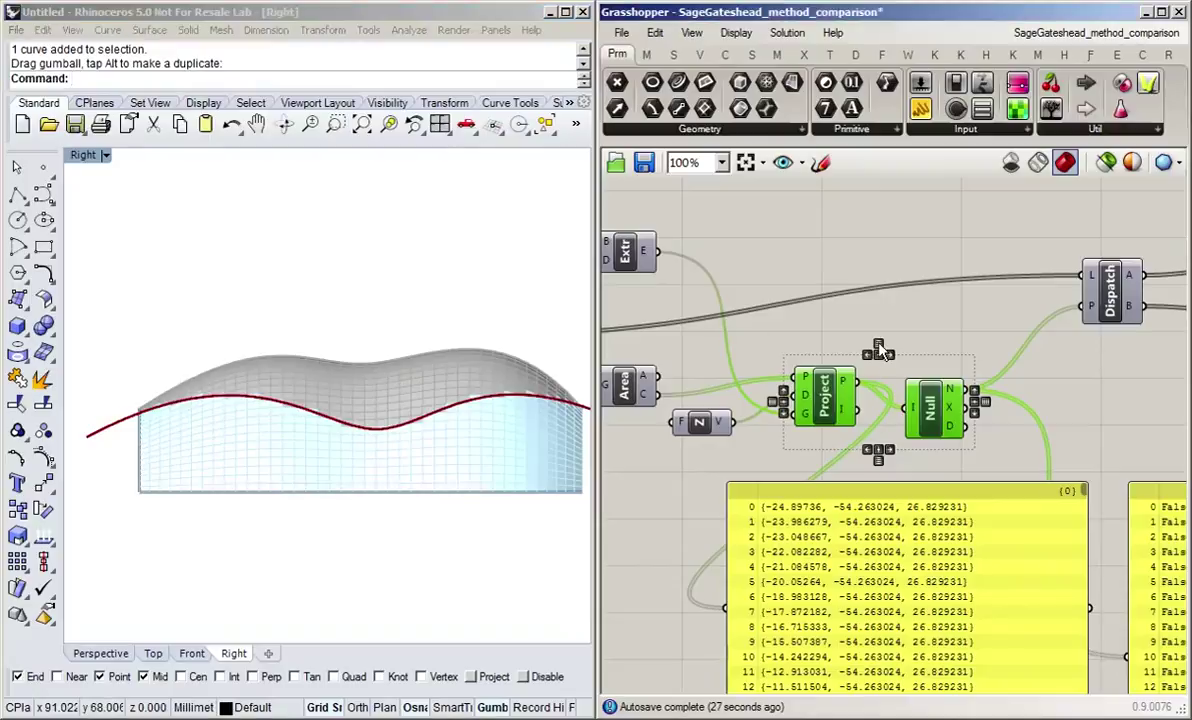
pyautogui.scroll(-2, 965, 330)
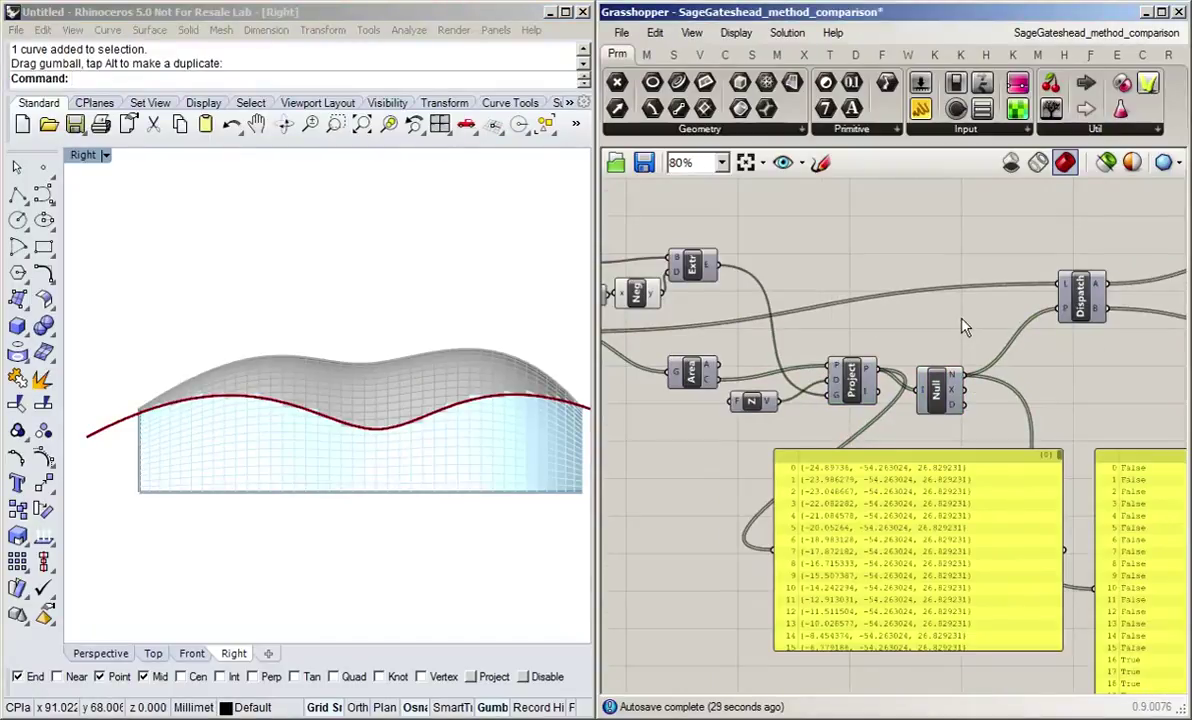
pyautogui.moveTo(965, 328); pyautogui.dragTo(871, 335, button='right')
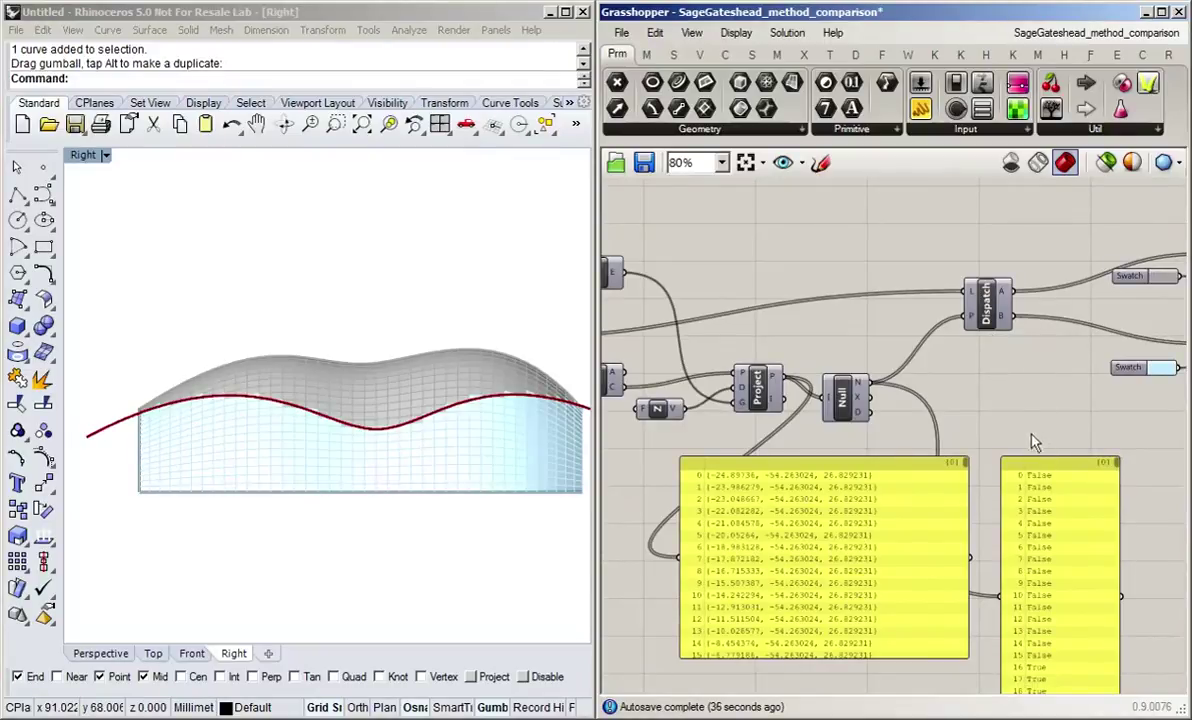
pyautogui.scroll(2, 1056, 590)
pyautogui.scroll(1, 1058, 592)
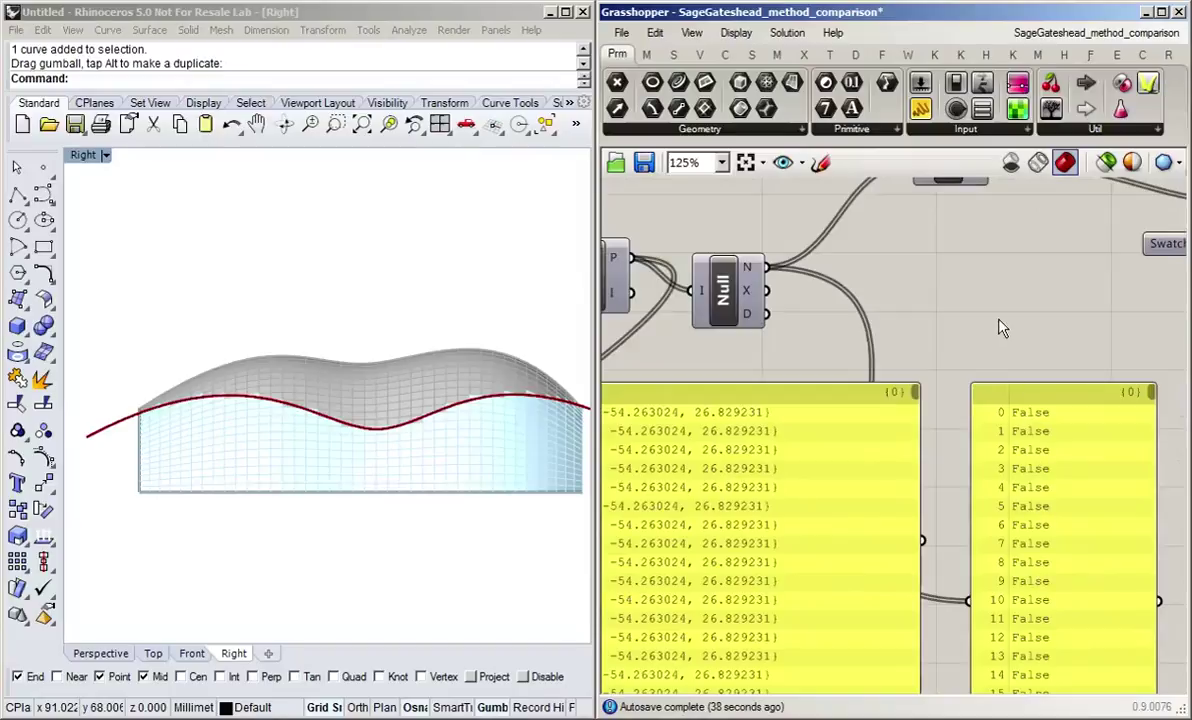
pyautogui.scroll(-1, 952, 271)
pyautogui.moveTo(952, 271); pyautogui.dragTo(1007, 431, button='right')
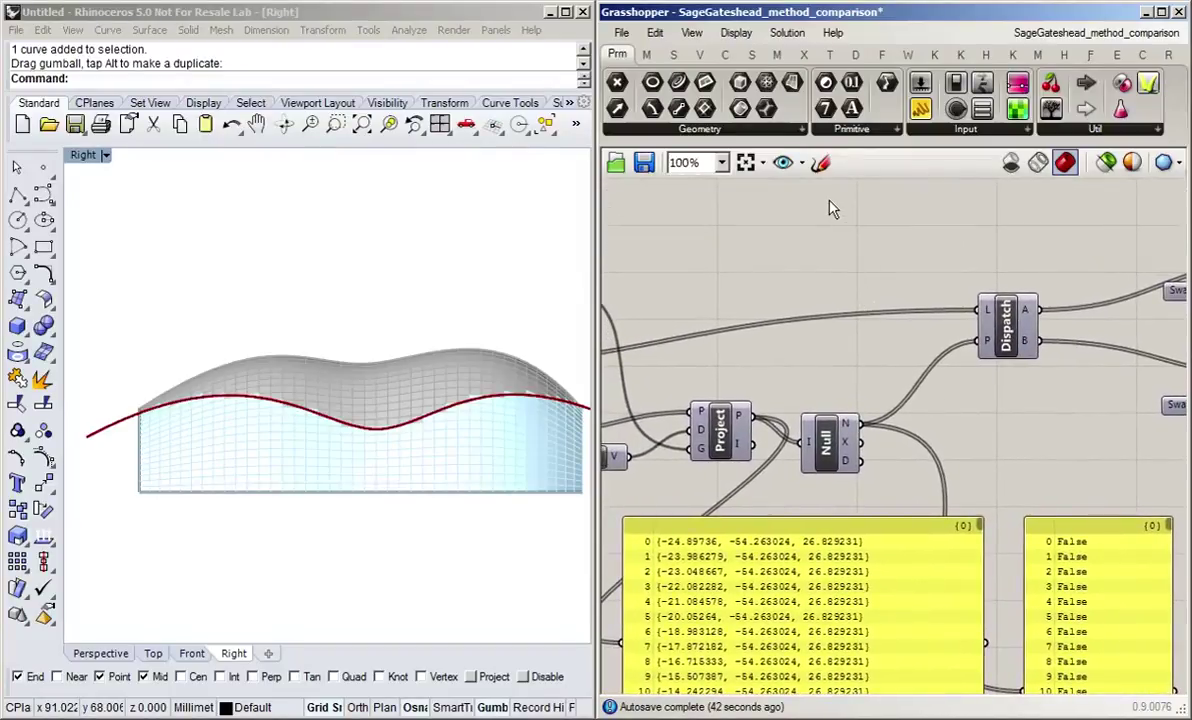
pyautogui.click(646, 54)
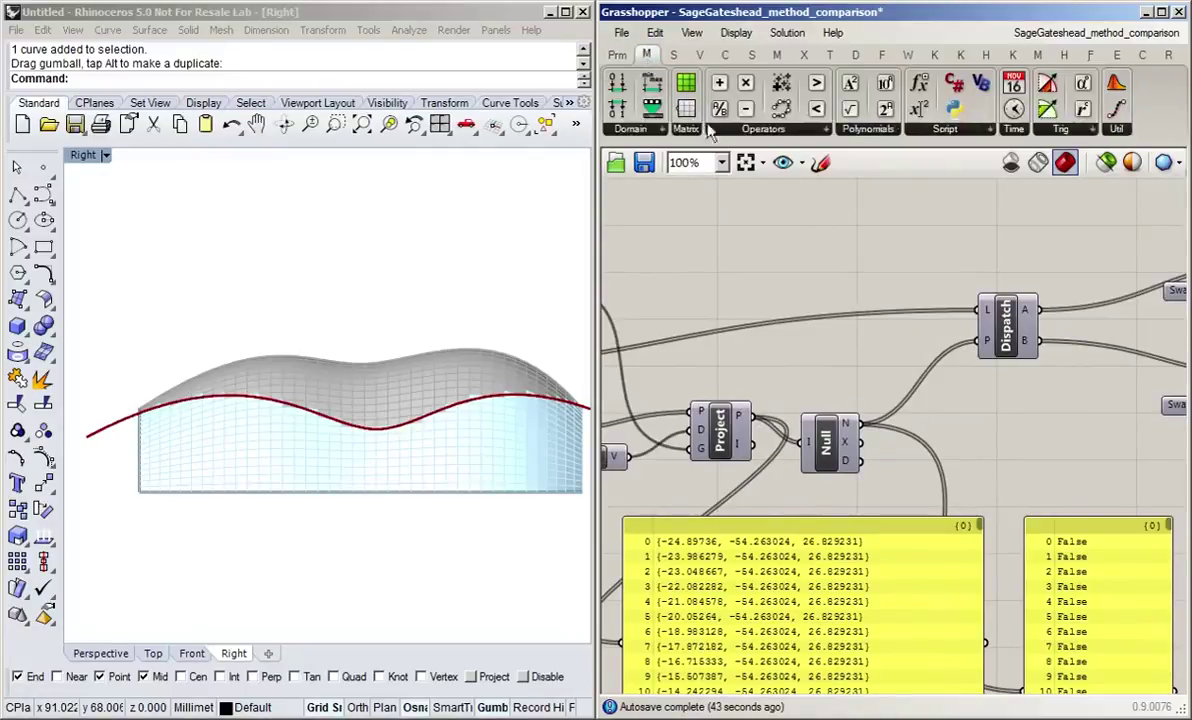
pyautogui.click(808, 130)
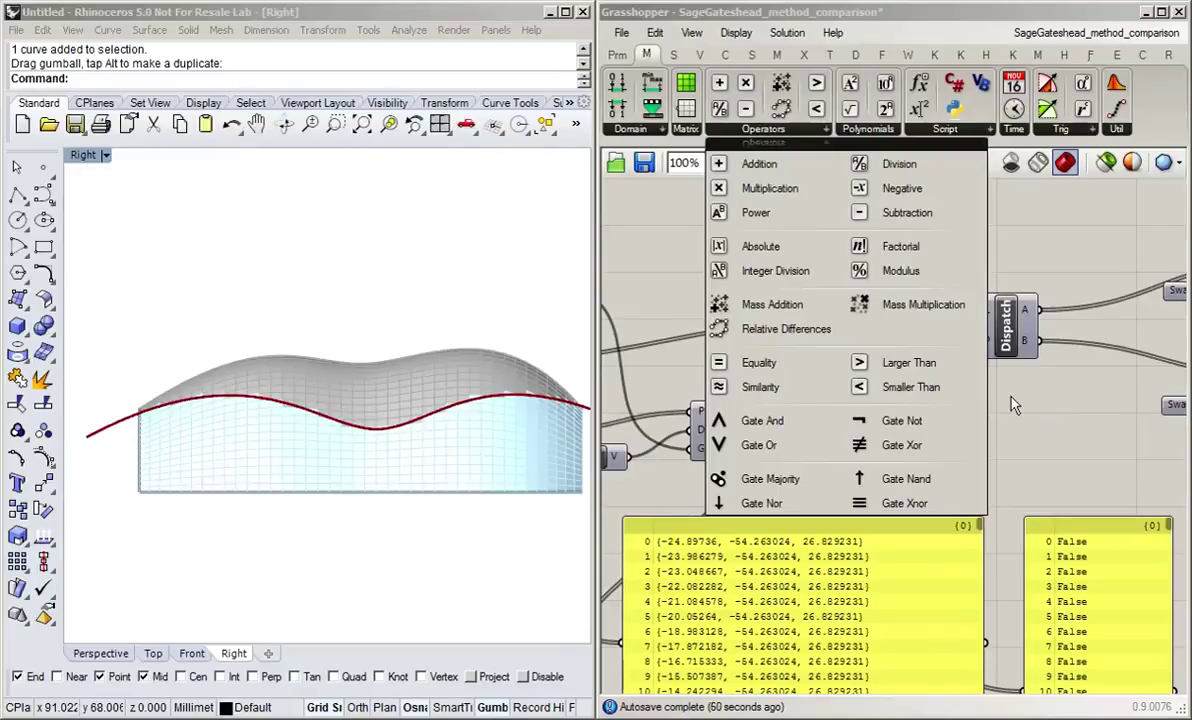
pyautogui.click(790, 388)
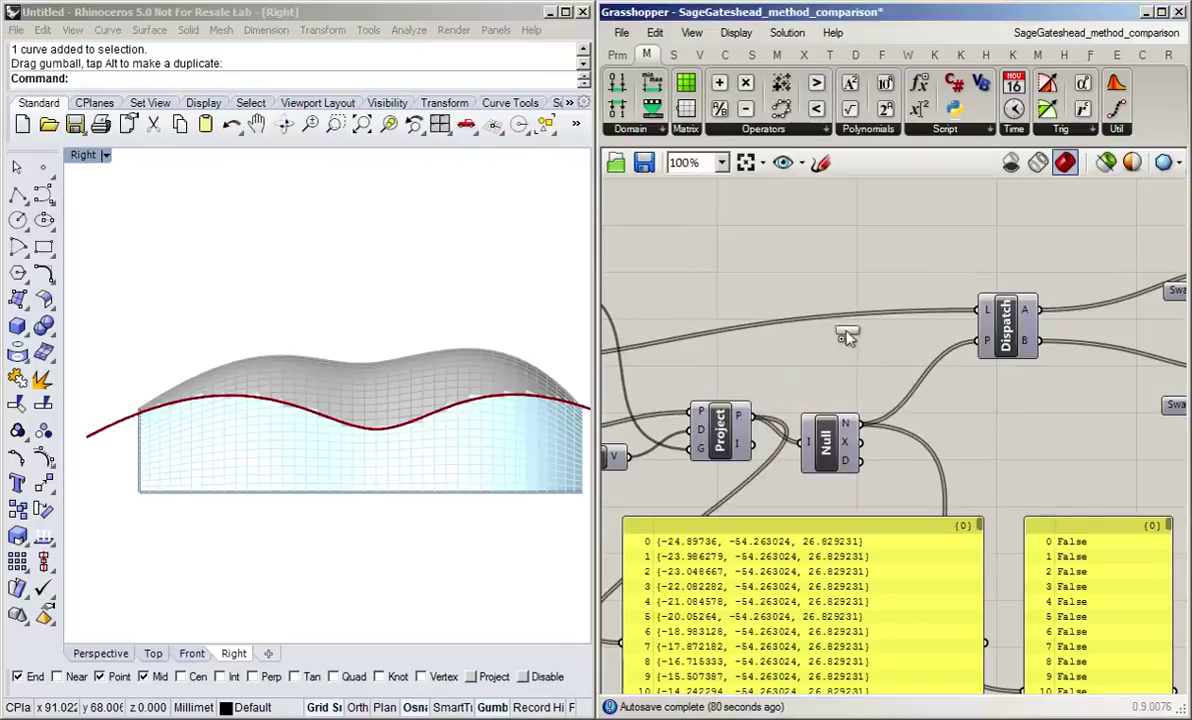
pyautogui.click(800, 258)
# Examine the T% threshold input of Similarity and the pattern values reaching Dispatch's P input.
pyautogui.scroll(1, 815, 316)
pyautogui.scroll(3, 817, 224)
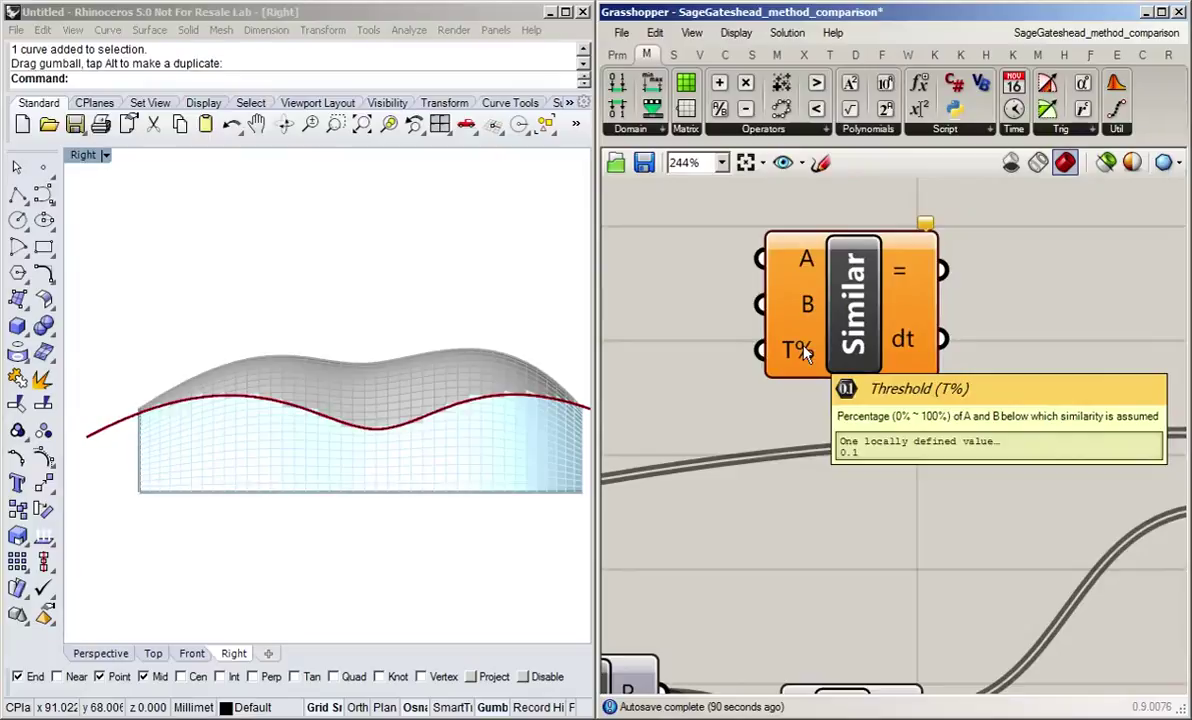
pyautogui.scroll(-5, 800, 505)
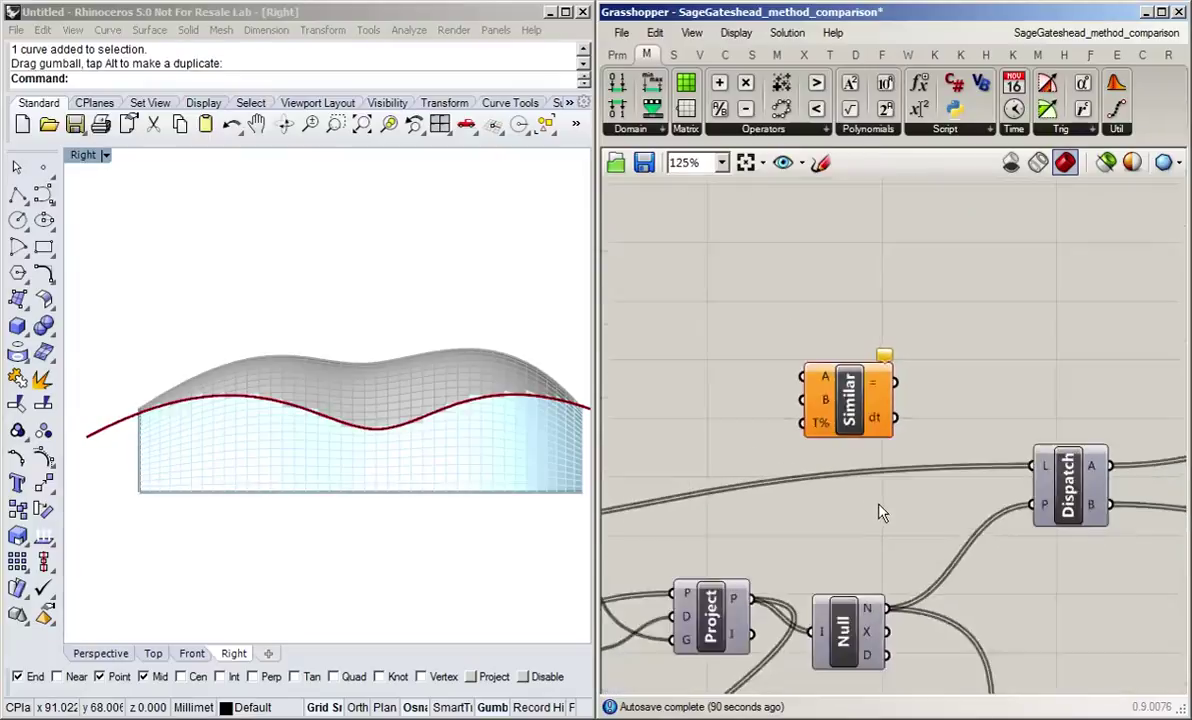
pyautogui.moveTo(879, 521); pyautogui.dragTo(799, 352, button='right')
pyautogui.scroll(-2, 875, 338)
pyautogui.scroll(4, 885, 350)
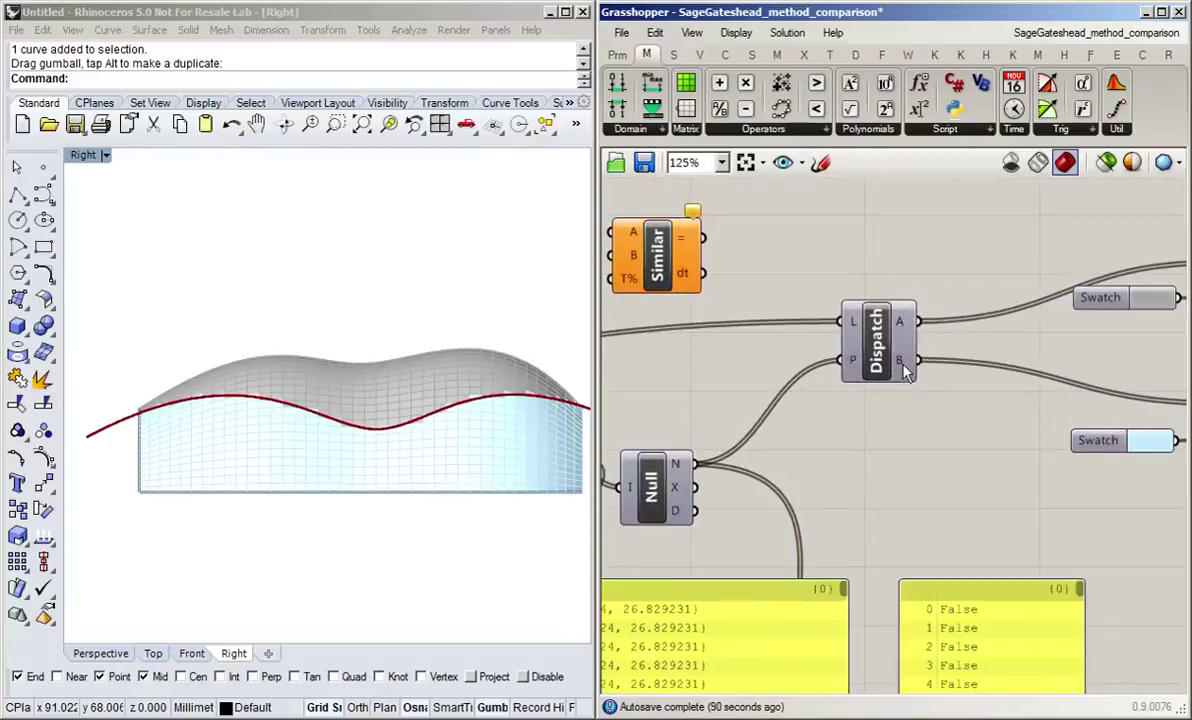
pyautogui.moveTo(821, 425); pyautogui.dragTo(906, 408, button='right')
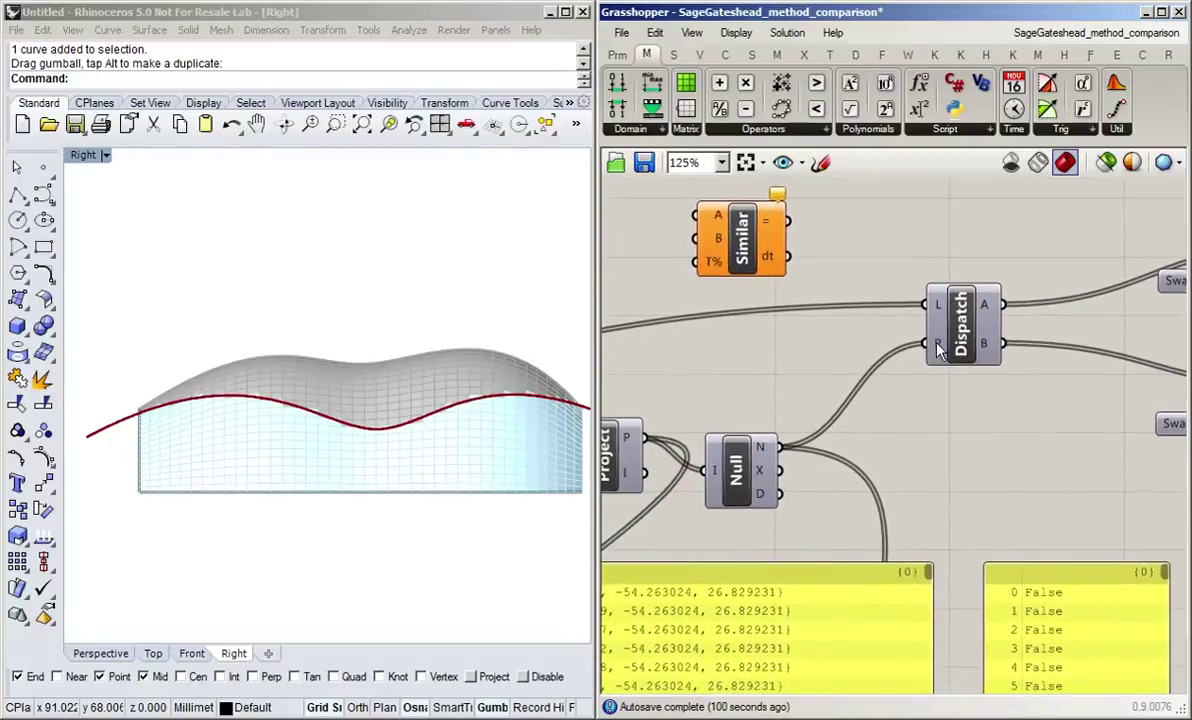
pyautogui.moveTo(936, 342)
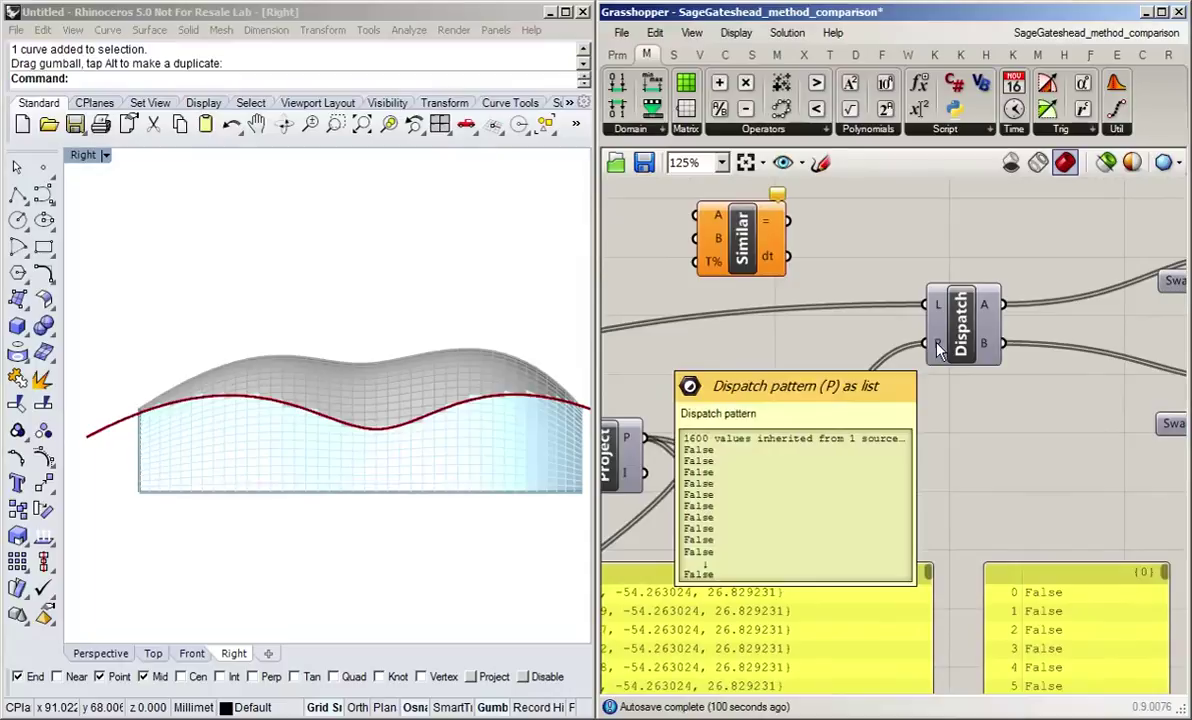